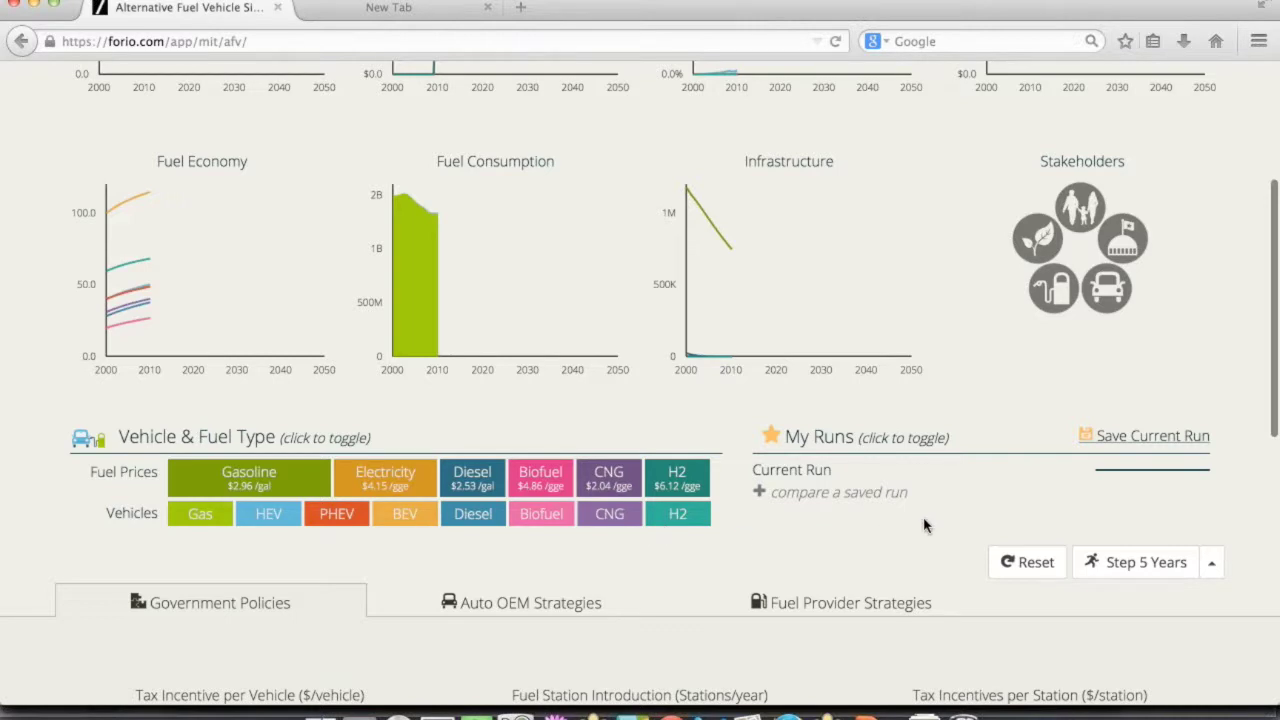
Set tax incentives of 3918 for HEV, 3593 for PHEV and 3918 for BEV, plus 855 charge points per year with a 380 station incentive.
{"action": "scroll", "coordinate": [820, 613], "scroll_direction": "down", "scroll_amount": 3}
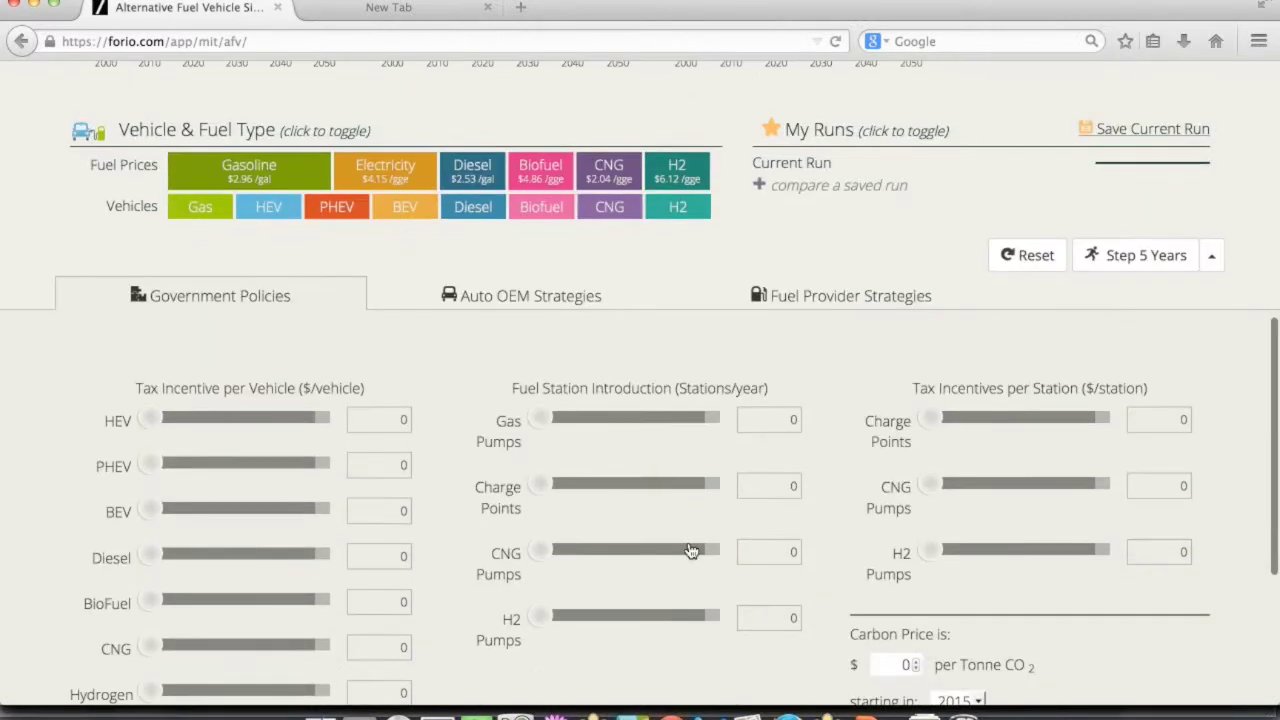
{"action": "left_click_drag", "start_coordinate": [152, 420], "coordinate": [282, 420]}
{"action": "left_click_drag", "start_coordinate": [152, 465], "coordinate": [270, 474]}
{"action": "left_click_drag", "start_coordinate": [150, 510], "coordinate": [284, 515]}
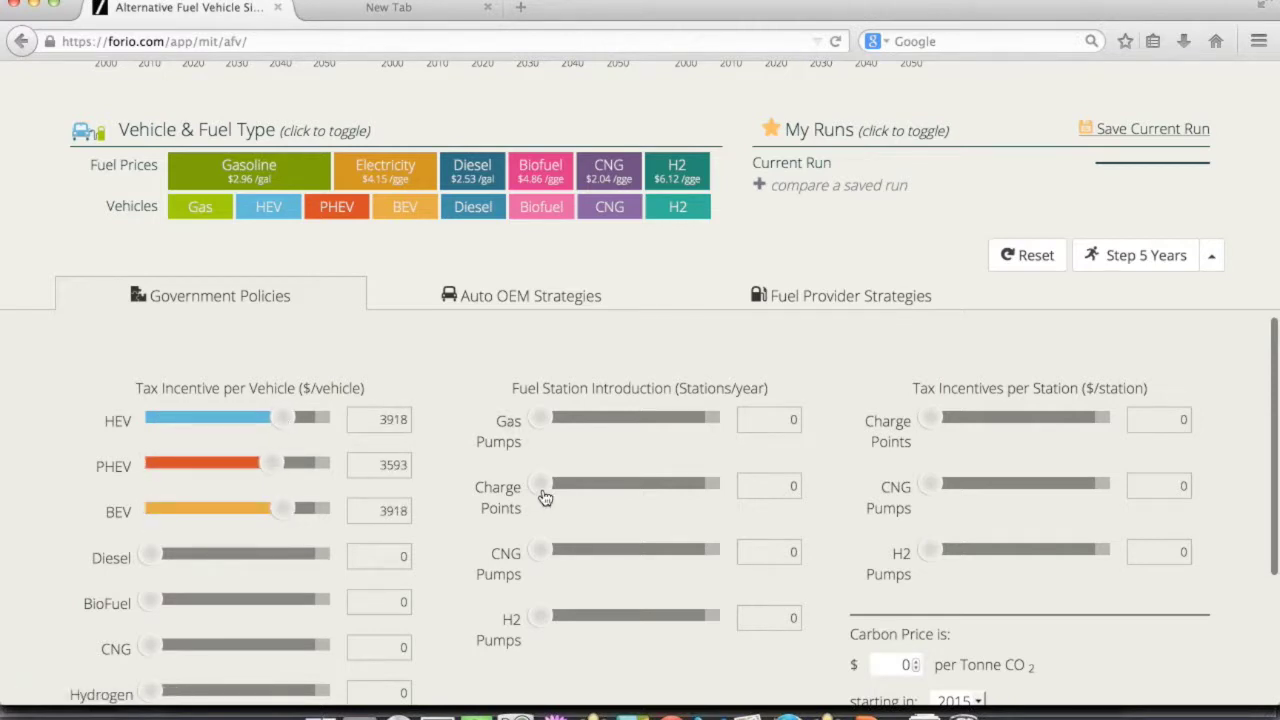
{"action": "left_click_drag", "start_coordinate": [541, 487], "coordinate": [694, 494]}
{"action": "left_click_drag", "start_coordinate": [930, 419], "coordinate": [1054, 426]}
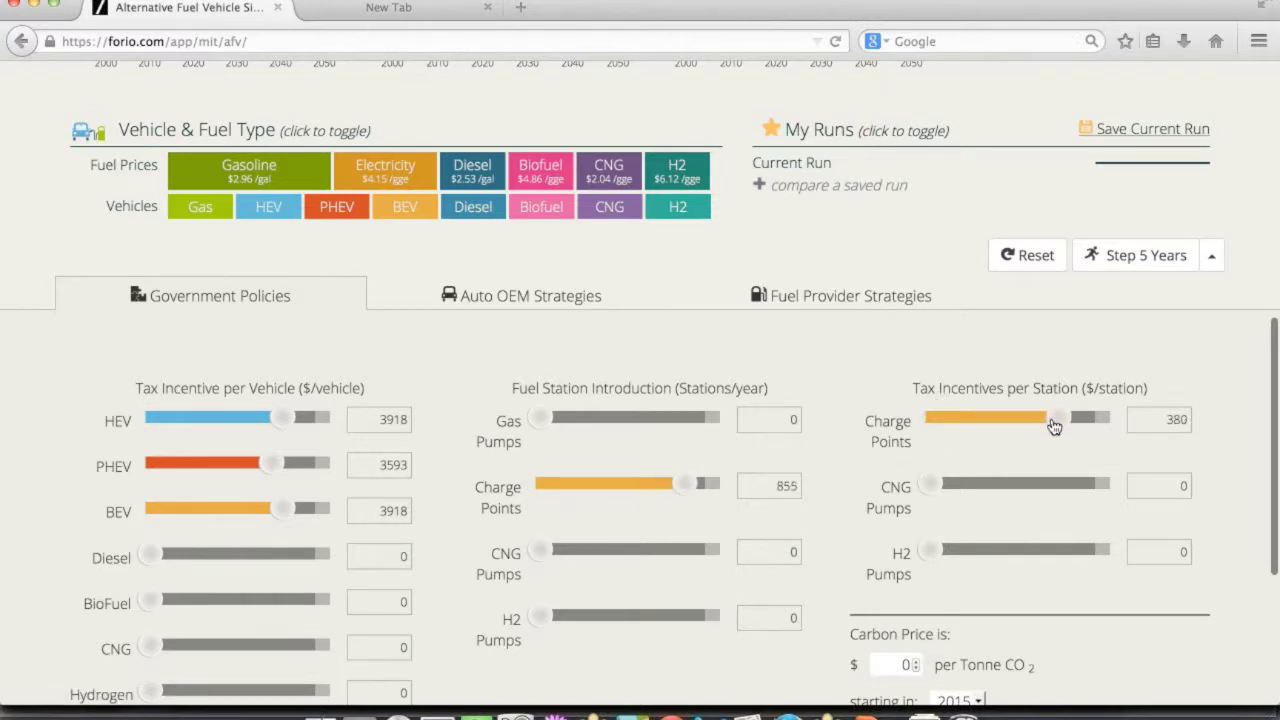
Run the simulation through to the end and return to the dashboard charts.
{"action": "left_click", "coordinate": [1211, 256]}
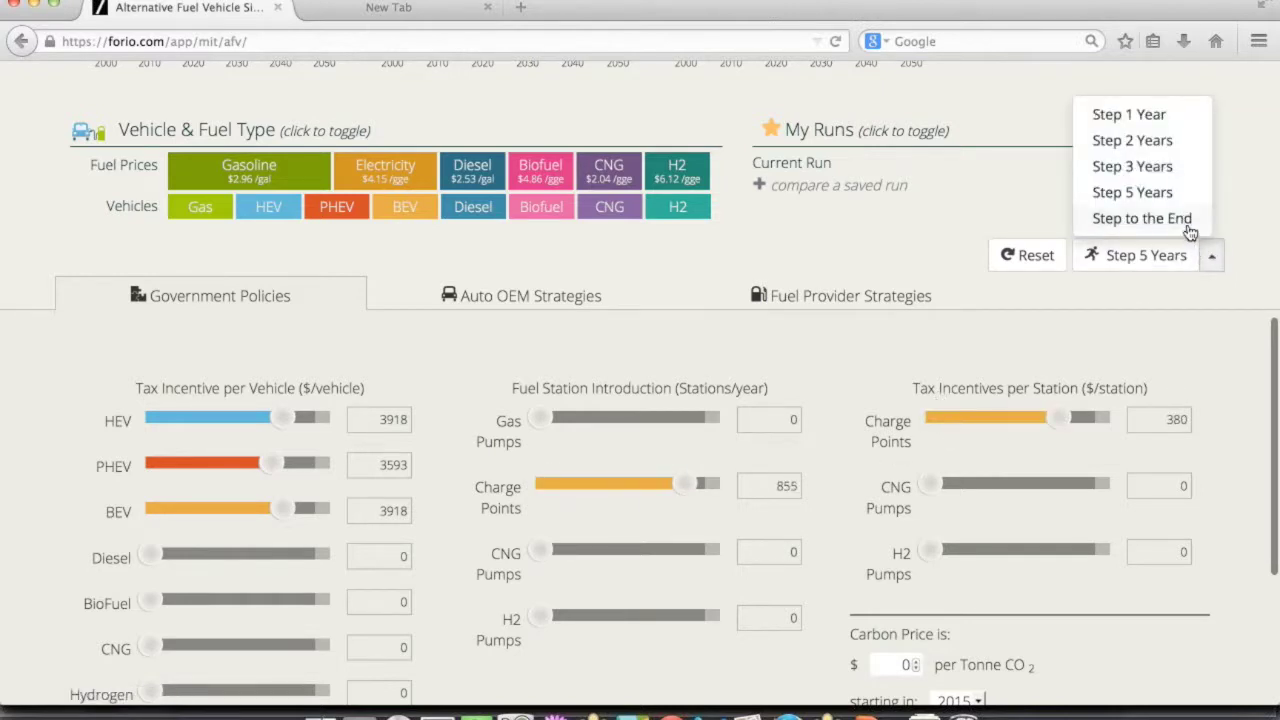
{"action": "left_click", "coordinate": [1188, 226]}
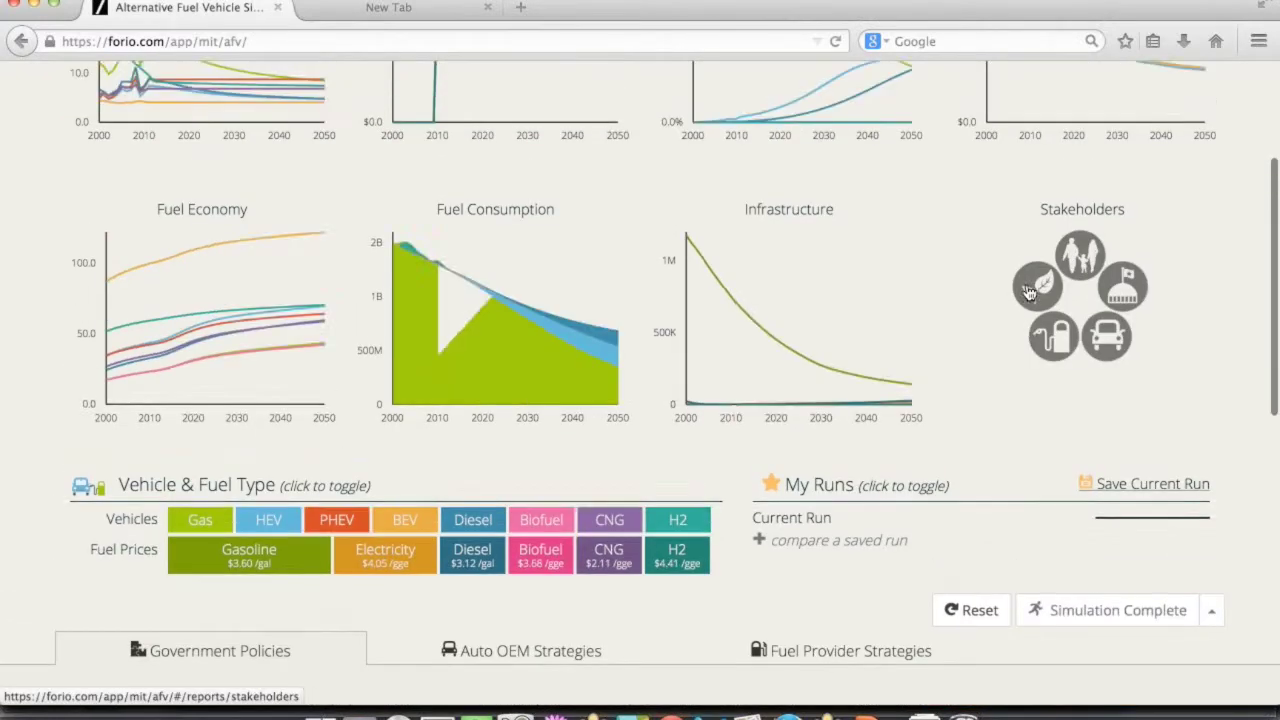
{"action": "scroll", "coordinate": [1030, 292], "scroll_direction": "up", "scroll_amount": 3}
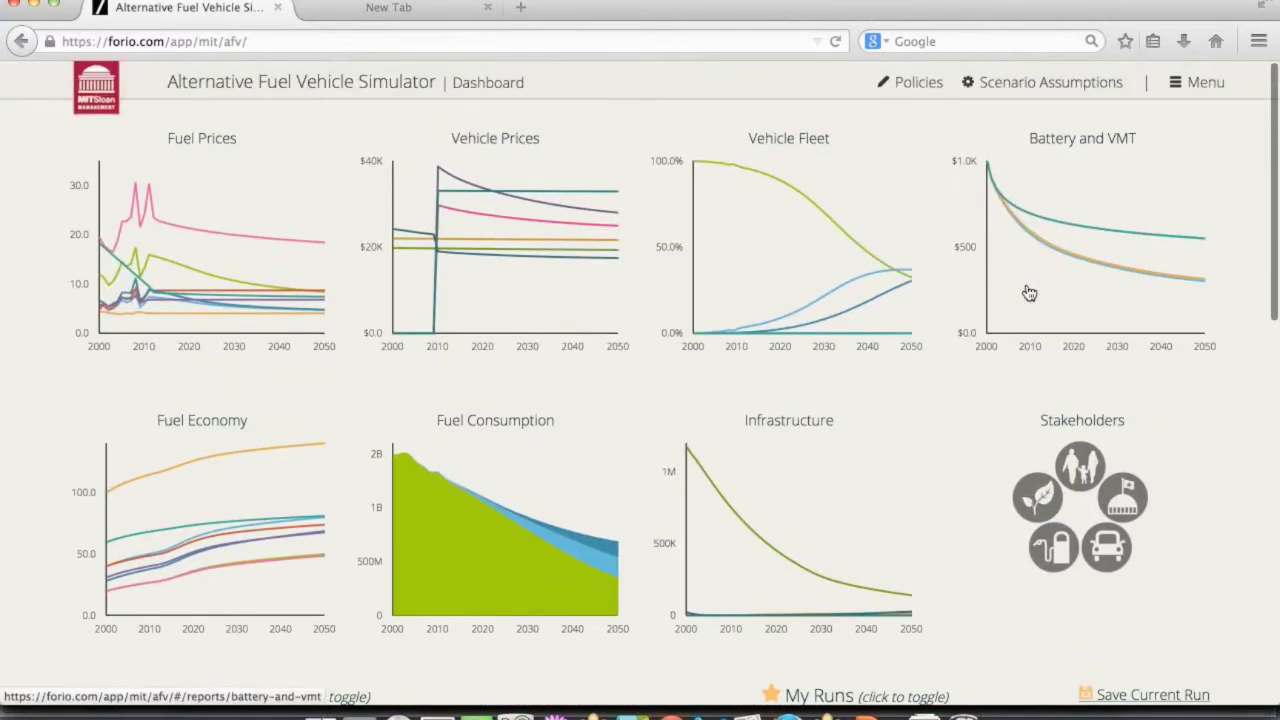
Examine the Vehicle Fleet report's charts for new vehicle sales share and installed base share.
{"action": "left_click", "coordinate": [810, 248]}
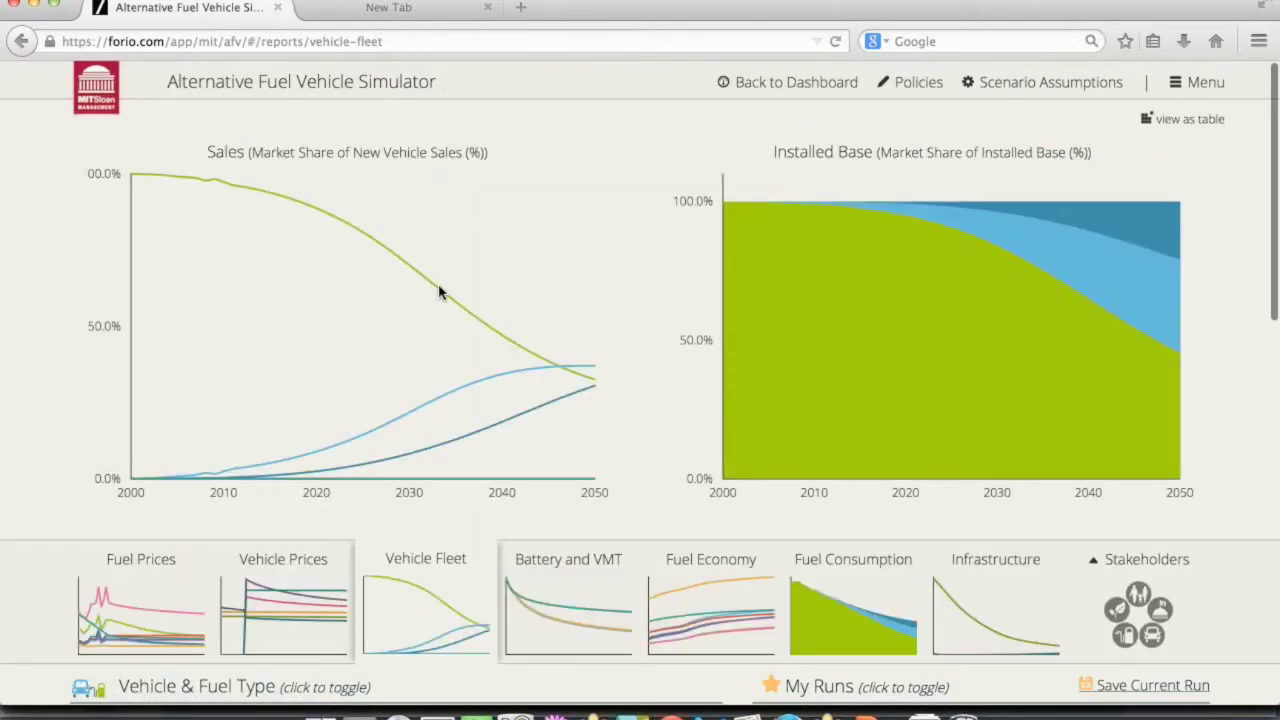
{"action": "mouse_move", "coordinate": [455, 306]}
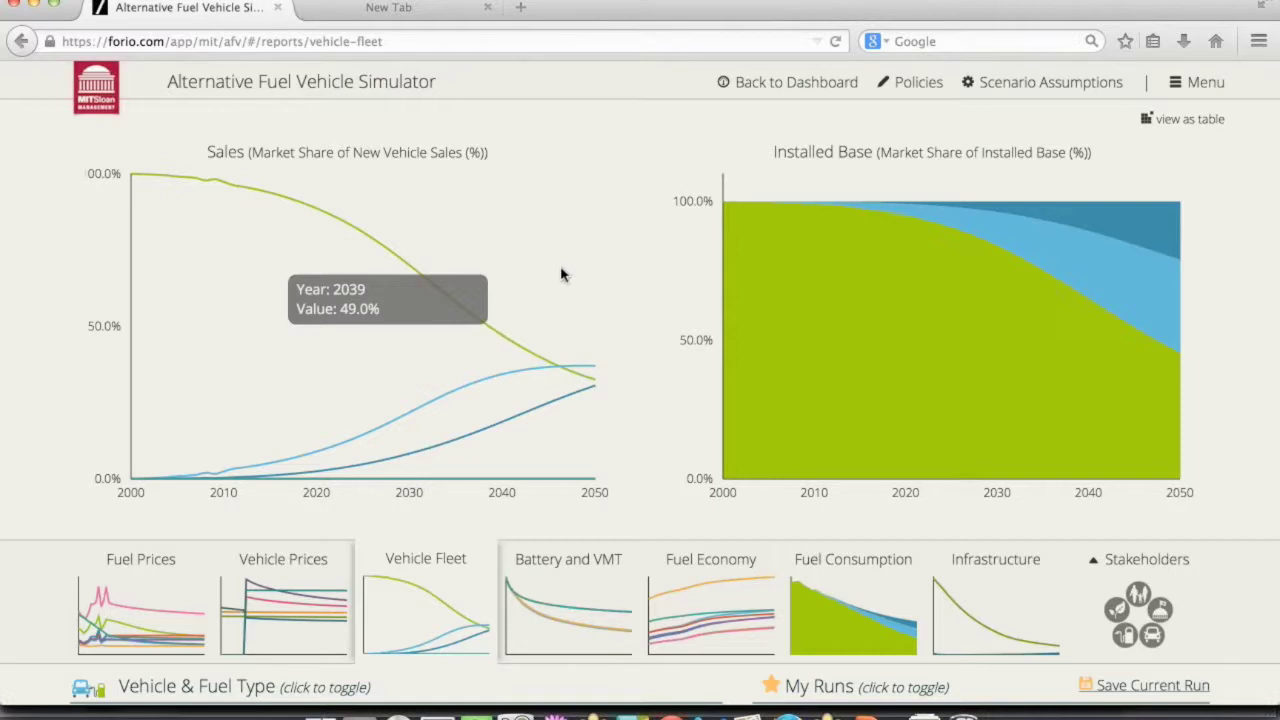
{"action": "scroll", "coordinate": [565, 268], "scroll_direction": "down", "scroll_amount": 3}
{"action": "scroll", "coordinate": [565, 253], "scroll_direction": "down", "scroll_amount": 8}
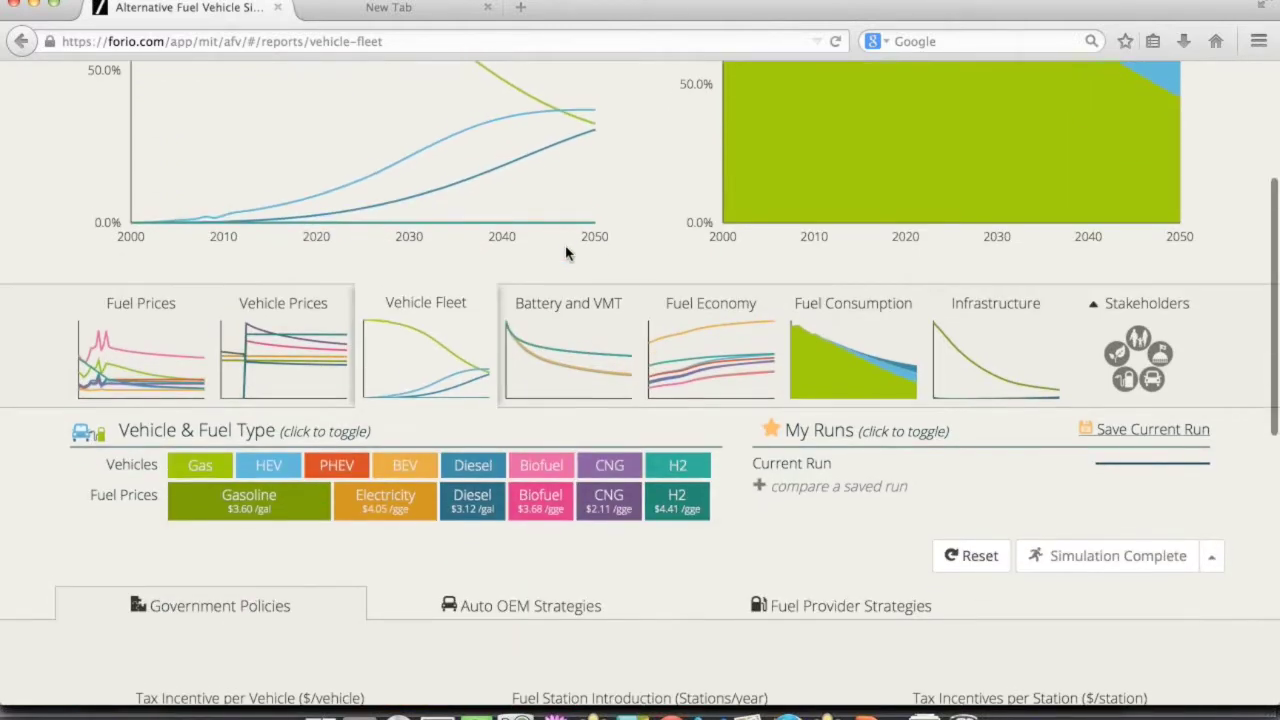
{"action": "scroll", "coordinate": [568, 255], "scroll_direction": "up", "scroll_amount": 7}
{"action": "scroll", "coordinate": [567, 255], "scroll_direction": "up", "scroll_amount": 3}
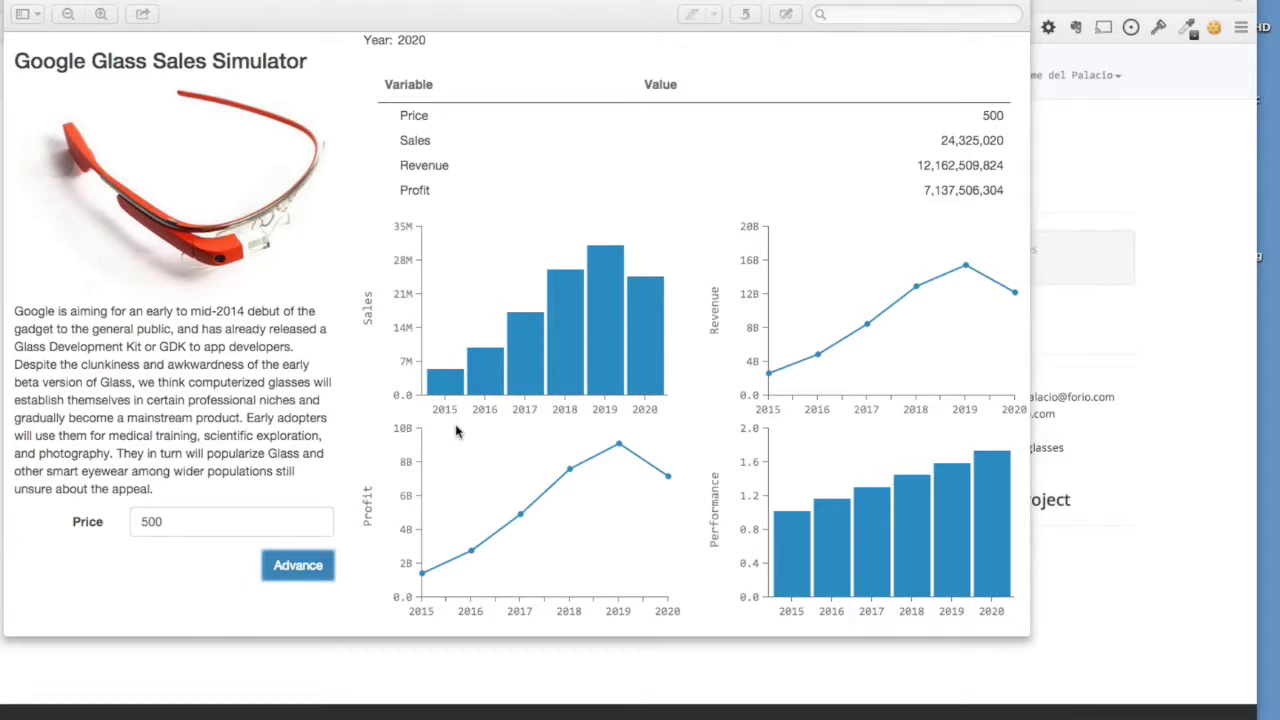
Switch to the glasses project in Epicenter and review its model files and static files.
{"action": "left_click", "coordinate": [1067, 5]}
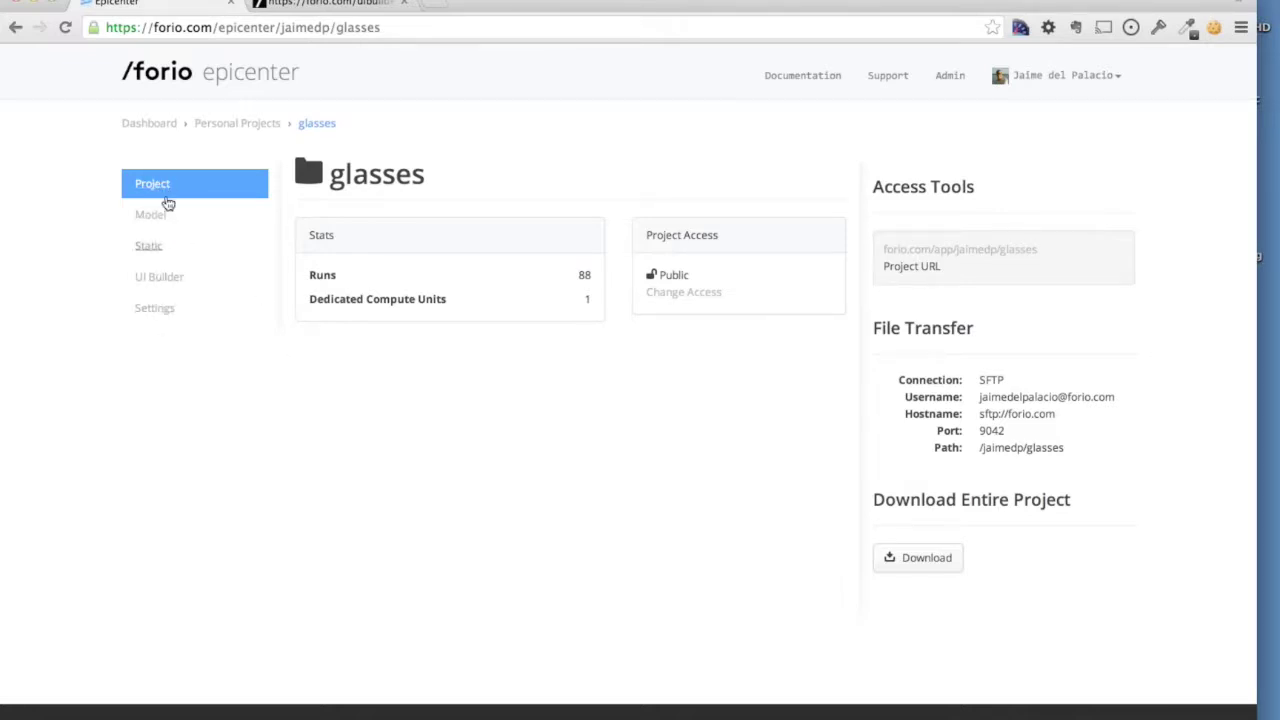
{"action": "left_click", "coordinate": [159, 220]}
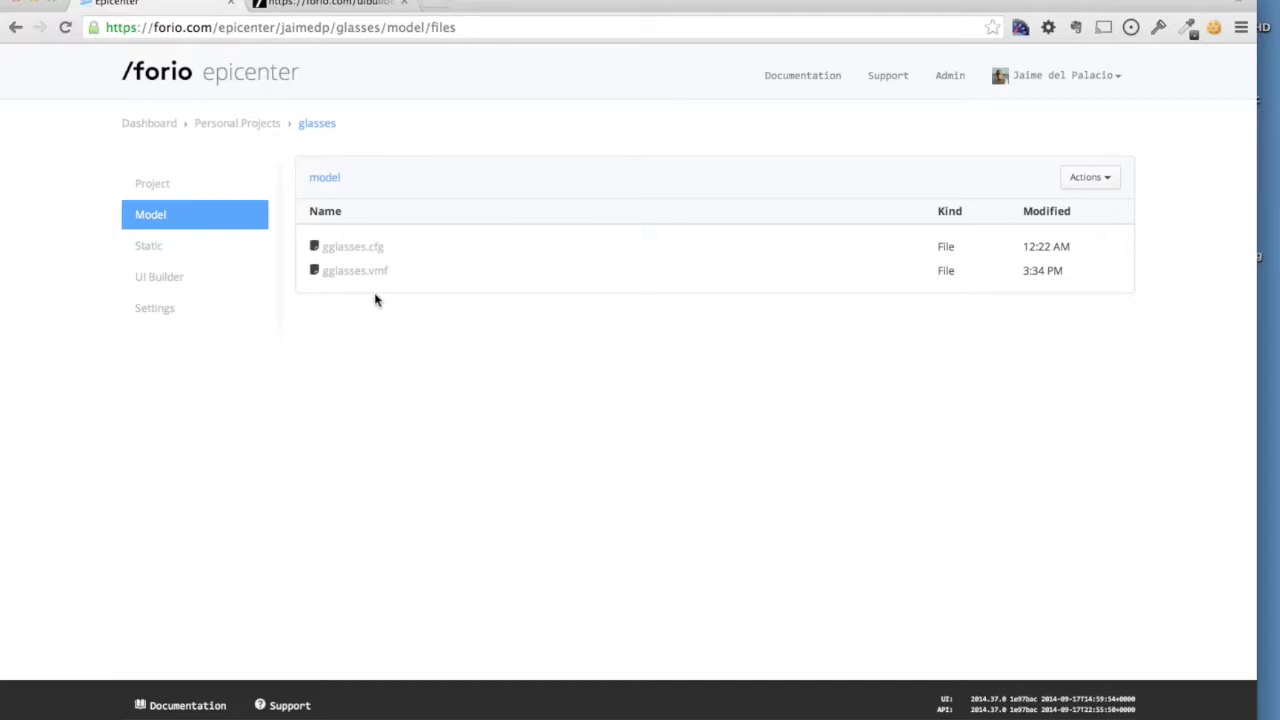
{"action": "left_click", "coordinate": [163, 251]}
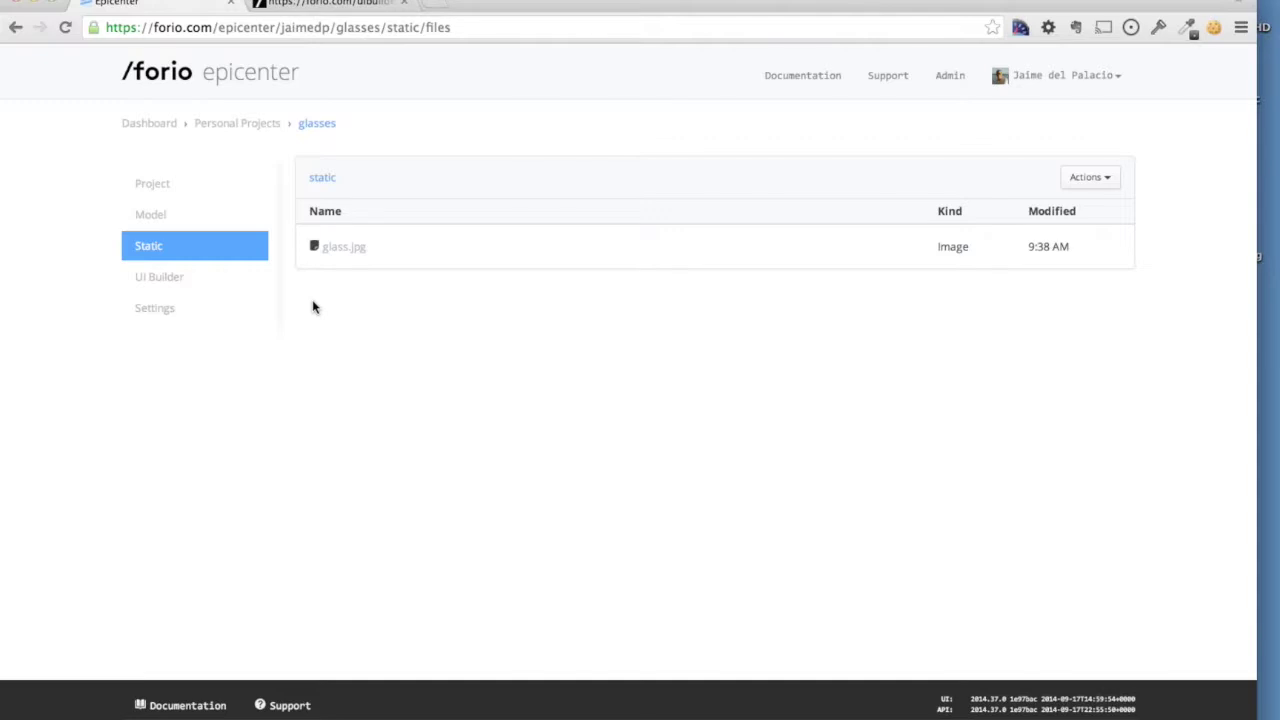
Open the glasses project's UI Builder, keep only one builder tab open, and reload the page.
{"action": "left_click", "coordinate": [167, 284]}
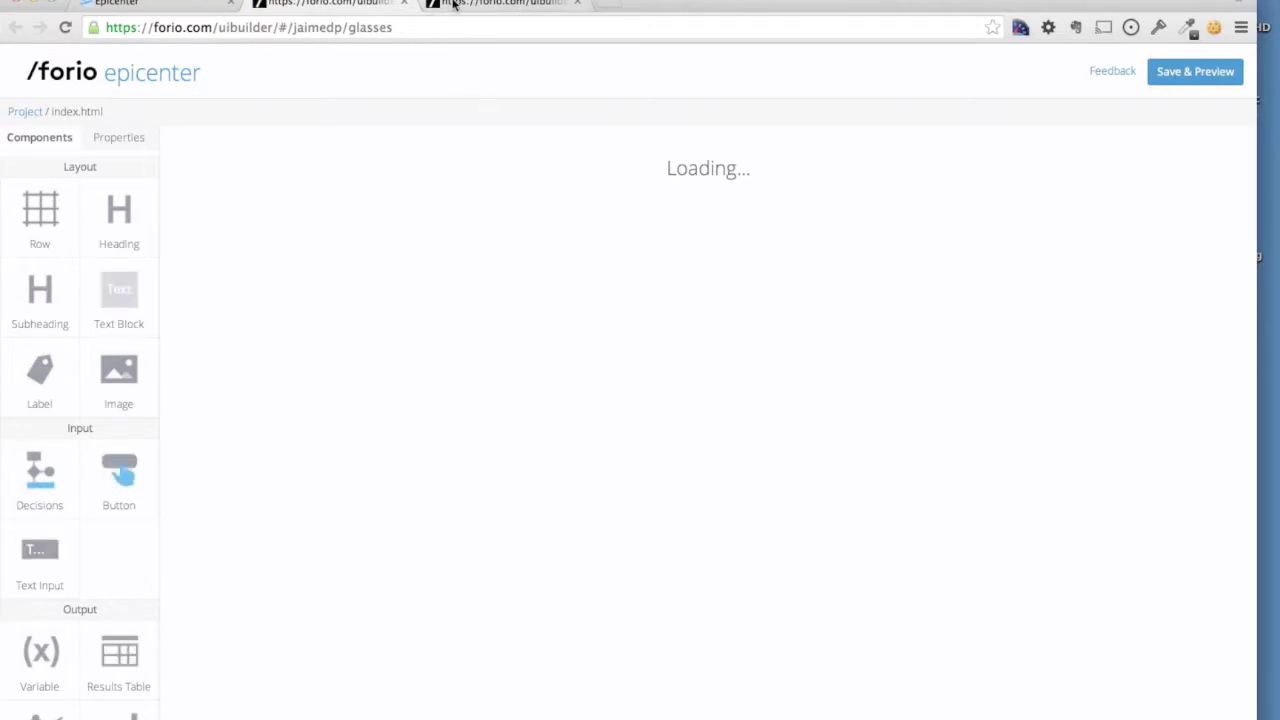
{"action": "left_click", "coordinate": [453, 4]}
{"action": "left_click", "coordinate": [388, 5]}
{"action": "left_click", "coordinate": [403, 4]}
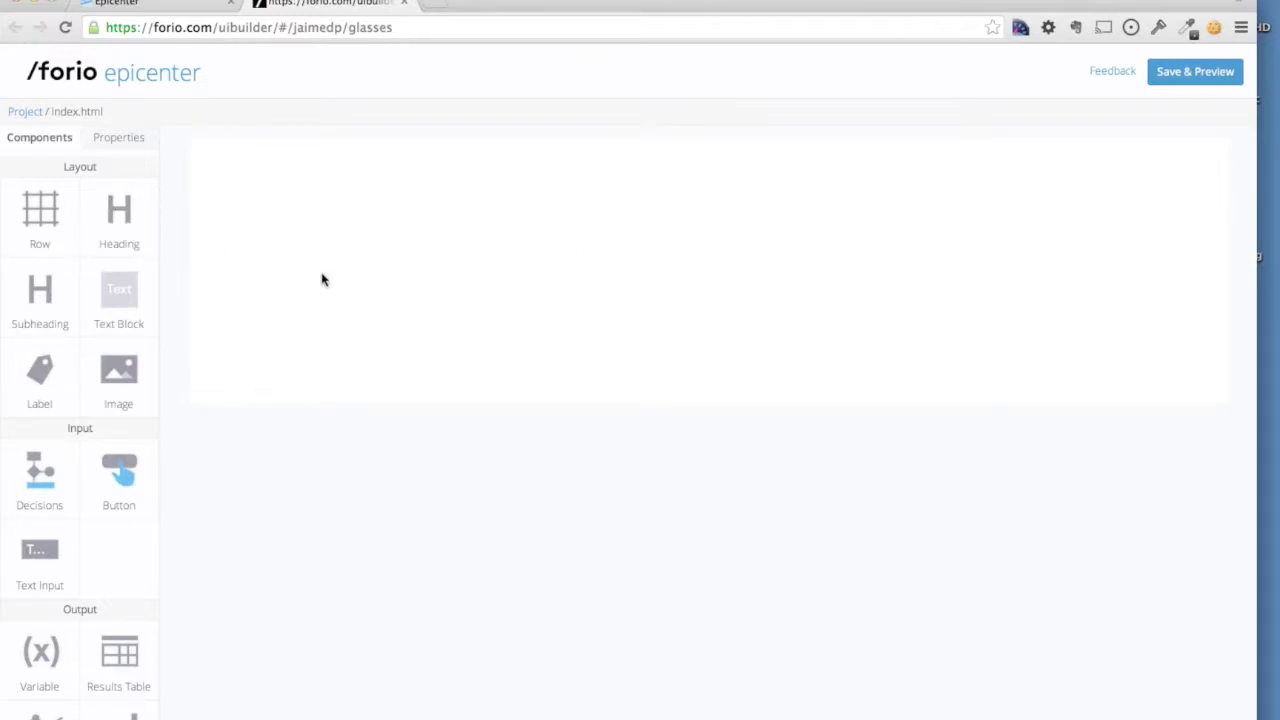
{"action": "key", "text": "super+r"}
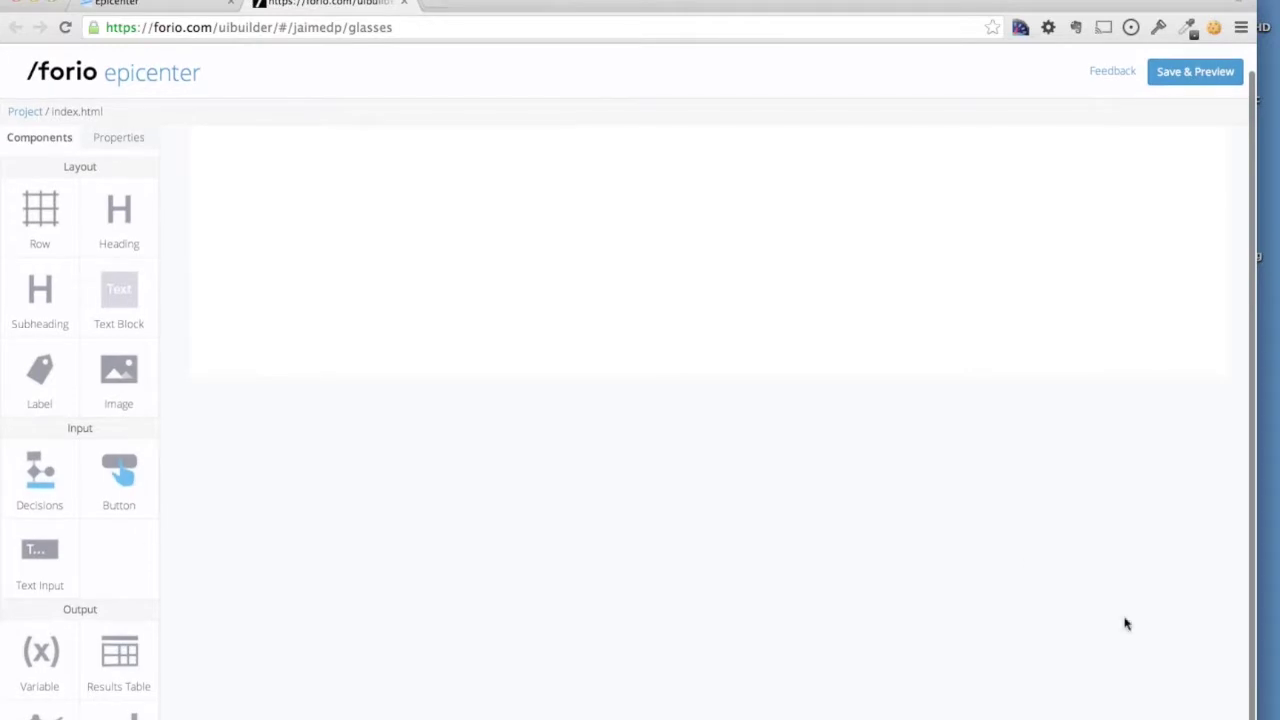
Set the page's model file to gglasses.vmf.
{"action": "left_click", "coordinate": [140, 141]}
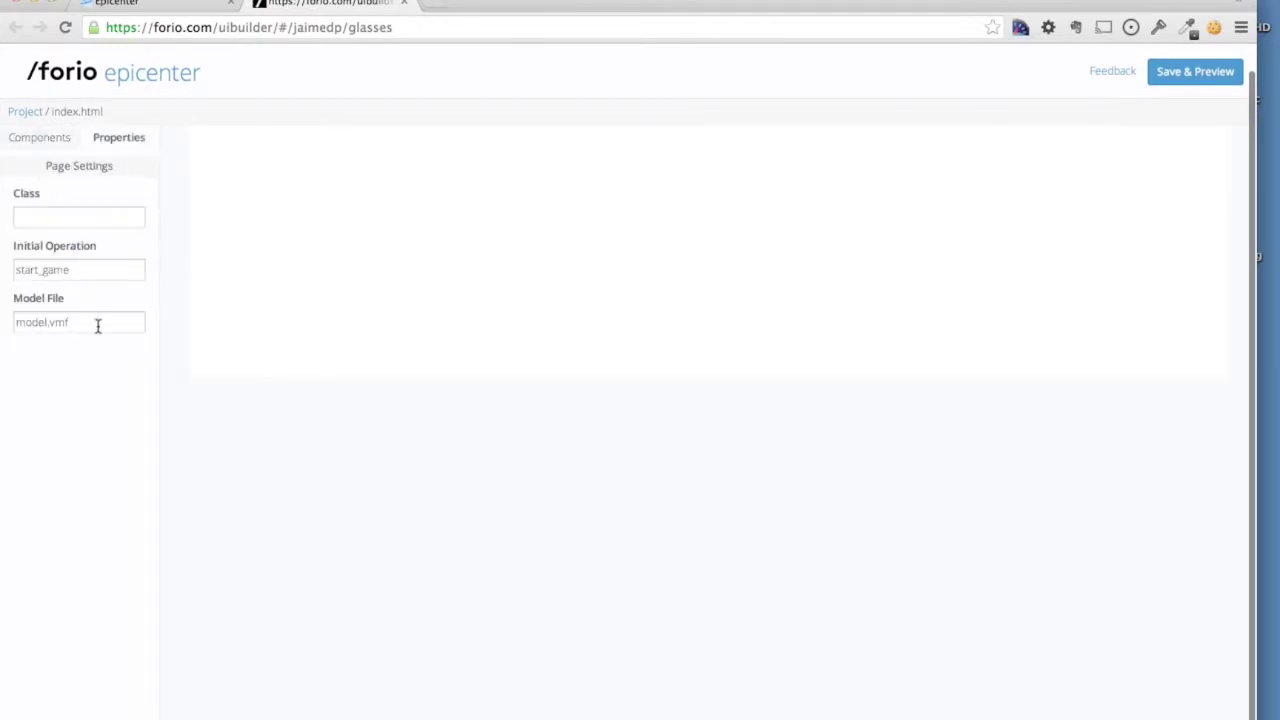
{"action": "left_click_drag", "start_coordinate": [47, 322], "coordinate": [3, 322]}
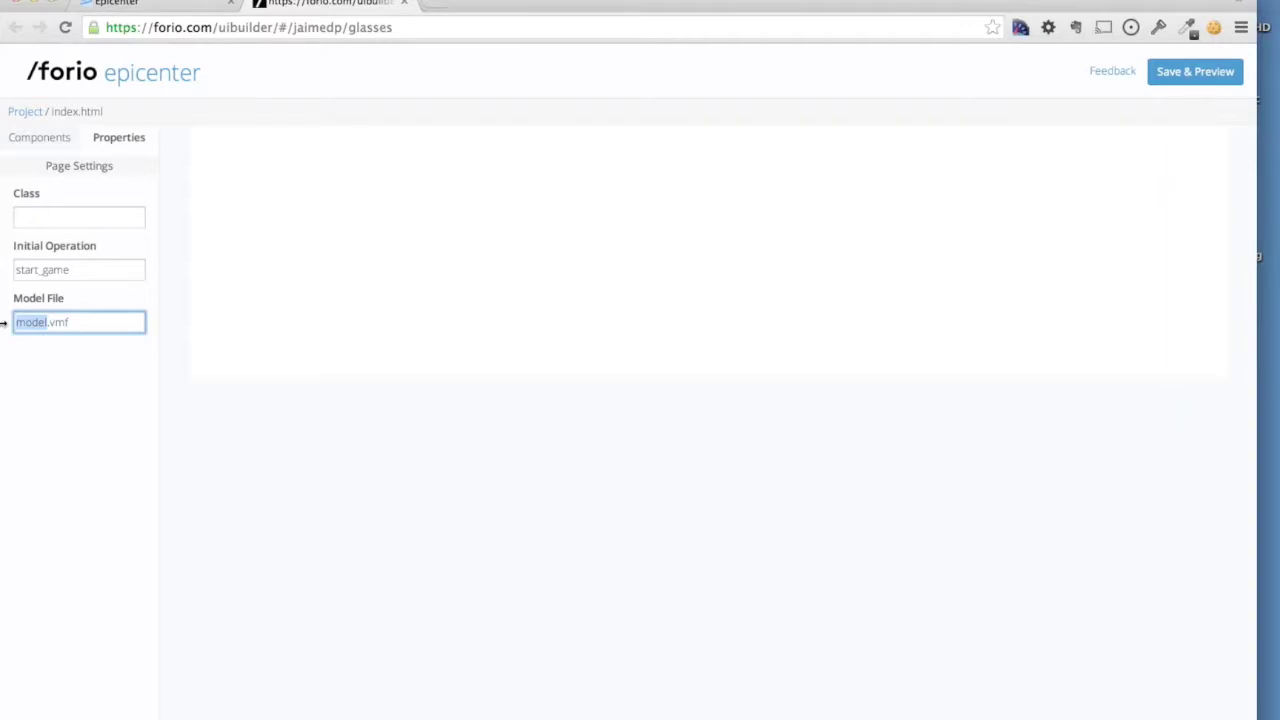
{"action": "type", "text": "gglasses"}
{"action": "left_click", "coordinate": [4, 322]}
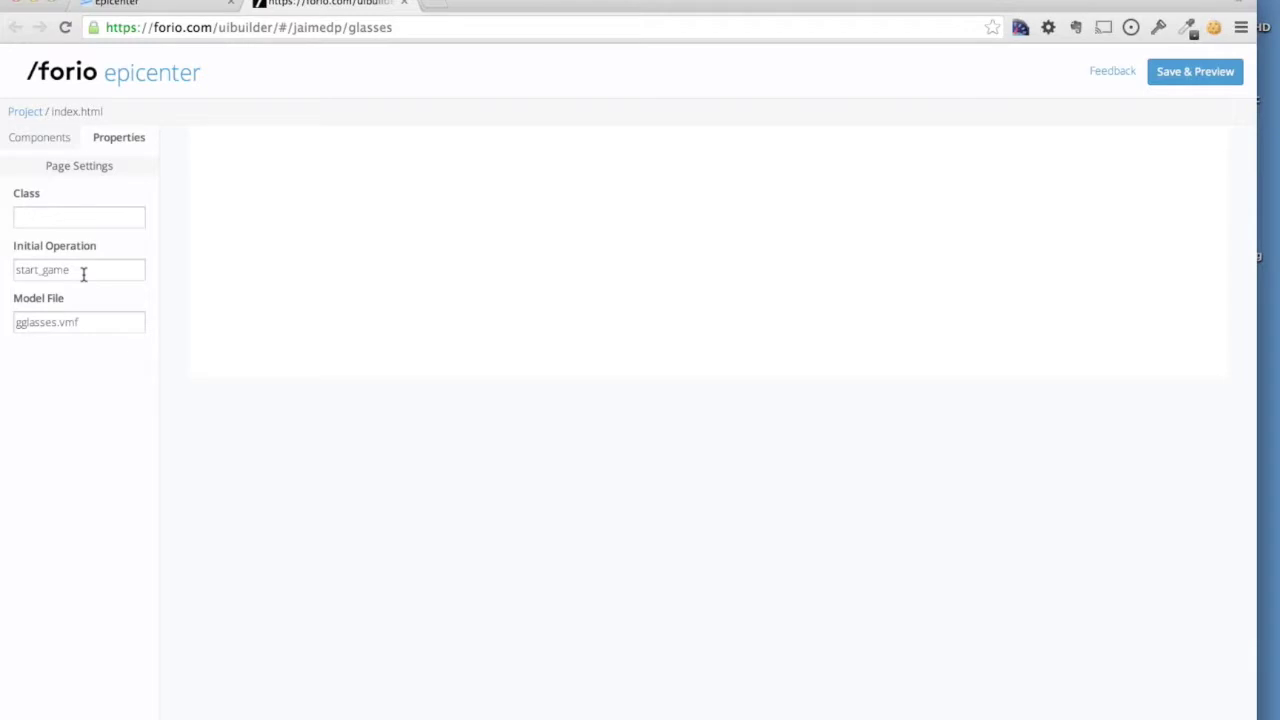
Add a row to the empty page and narrow its first column to about a quarter of the row's width.
{"action": "left_click", "coordinate": [51, 141]}
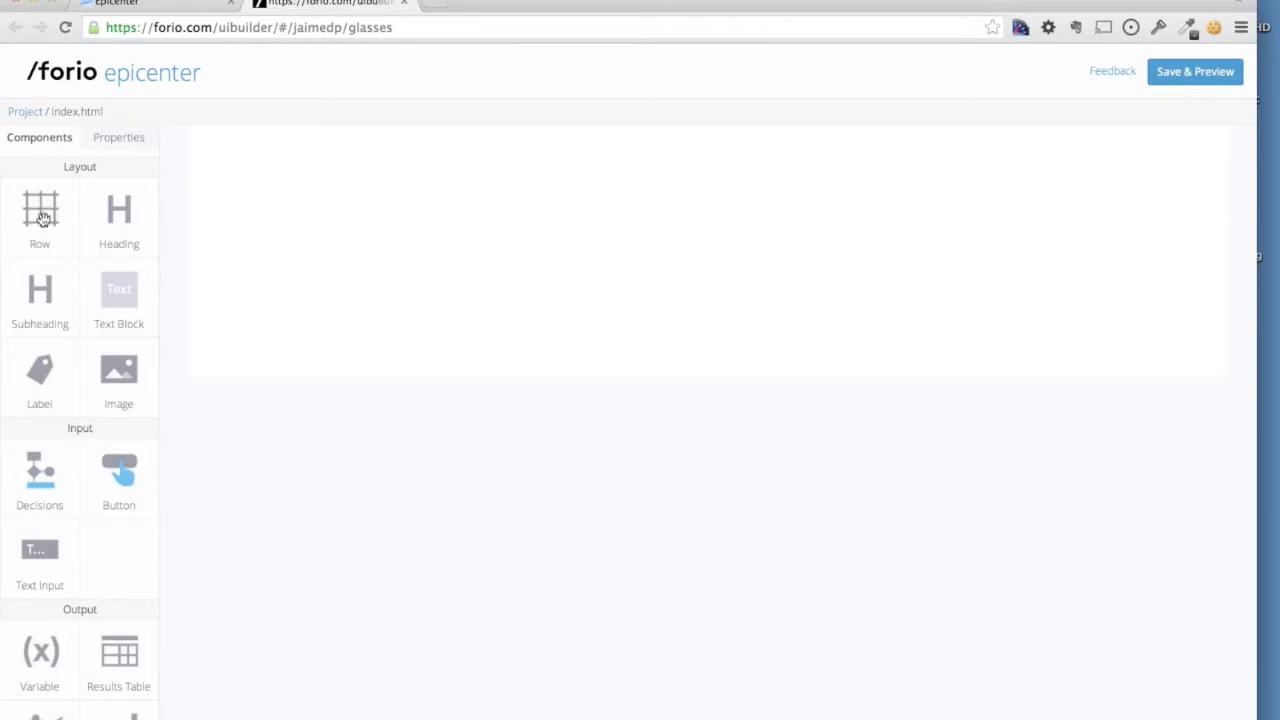
{"action": "left_click_drag", "start_coordinate": [42, 214], "coordinate": [558, 348]}
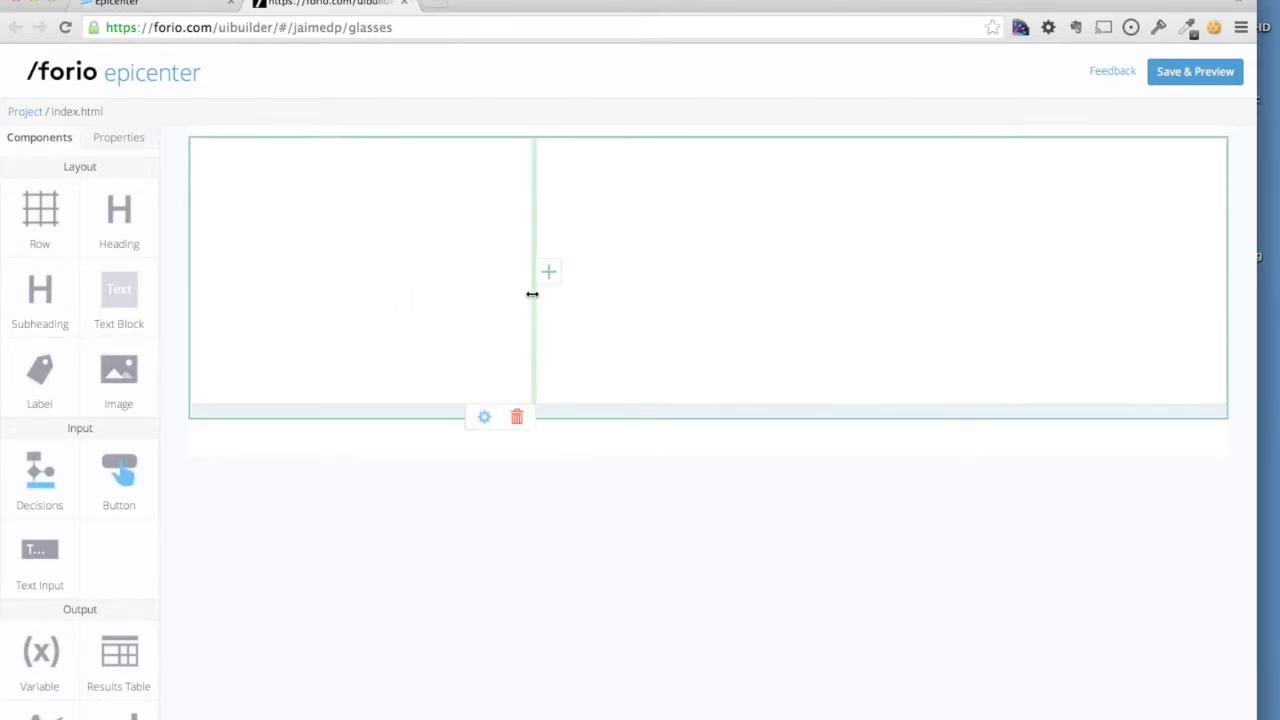
{"action": "left_click_drag", "start_coordinate": [509, 291], "coordinate": [451, 274]}
Delete the row's extra column and resize the other two to about one third and two thirds of the row.
{"action": "left_click", "coordinate": [517, 418]}
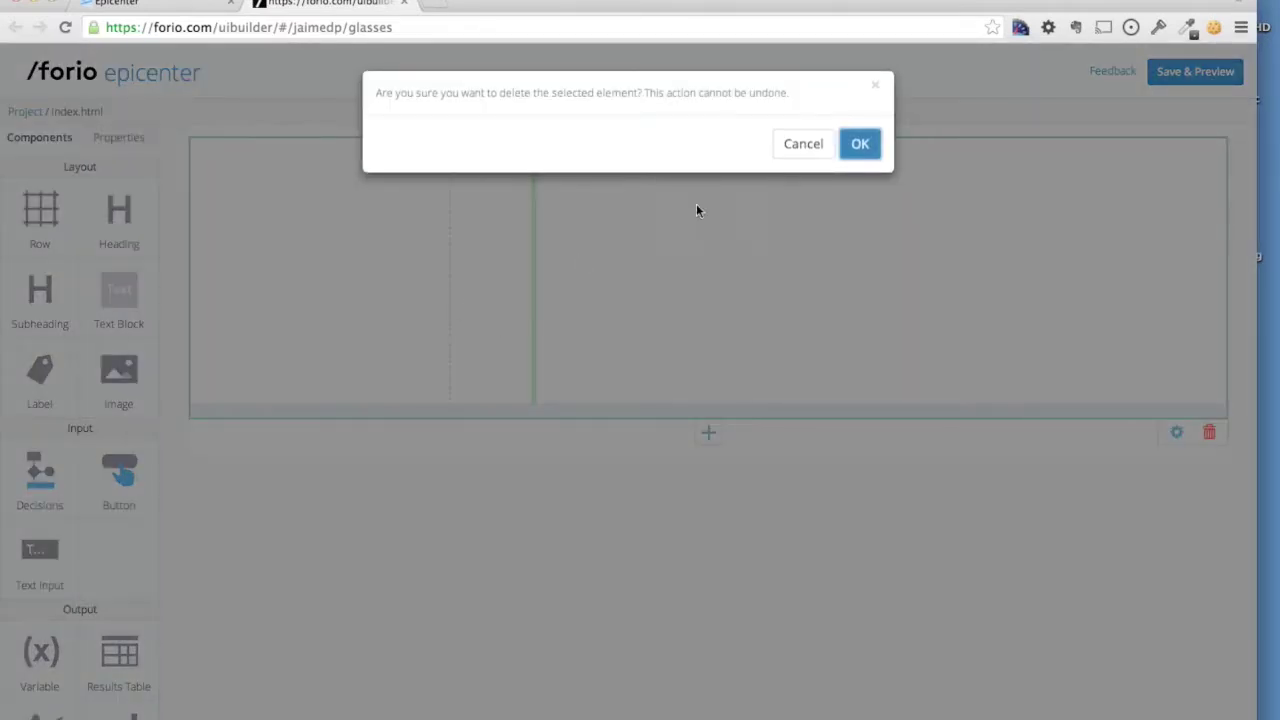
{"action": "left_click", "coordinate": [803, 141]}
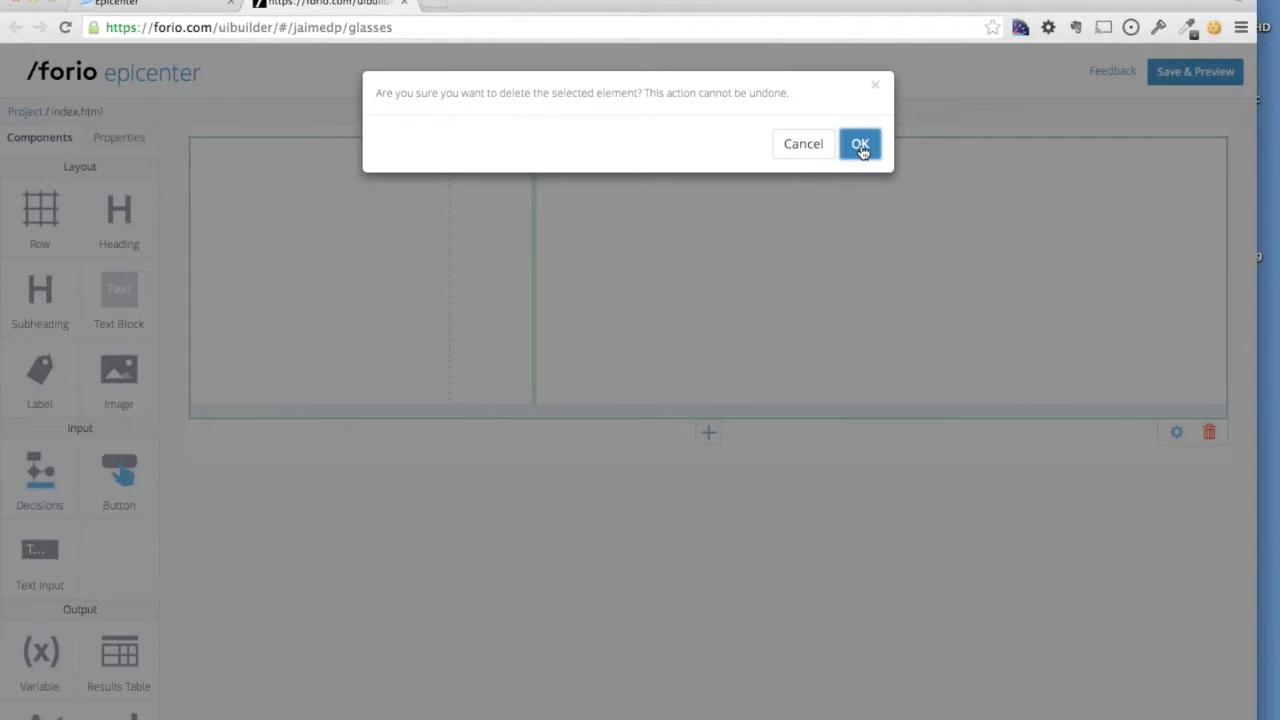
{"action": "left_click", "coordinate": [857, 143]}
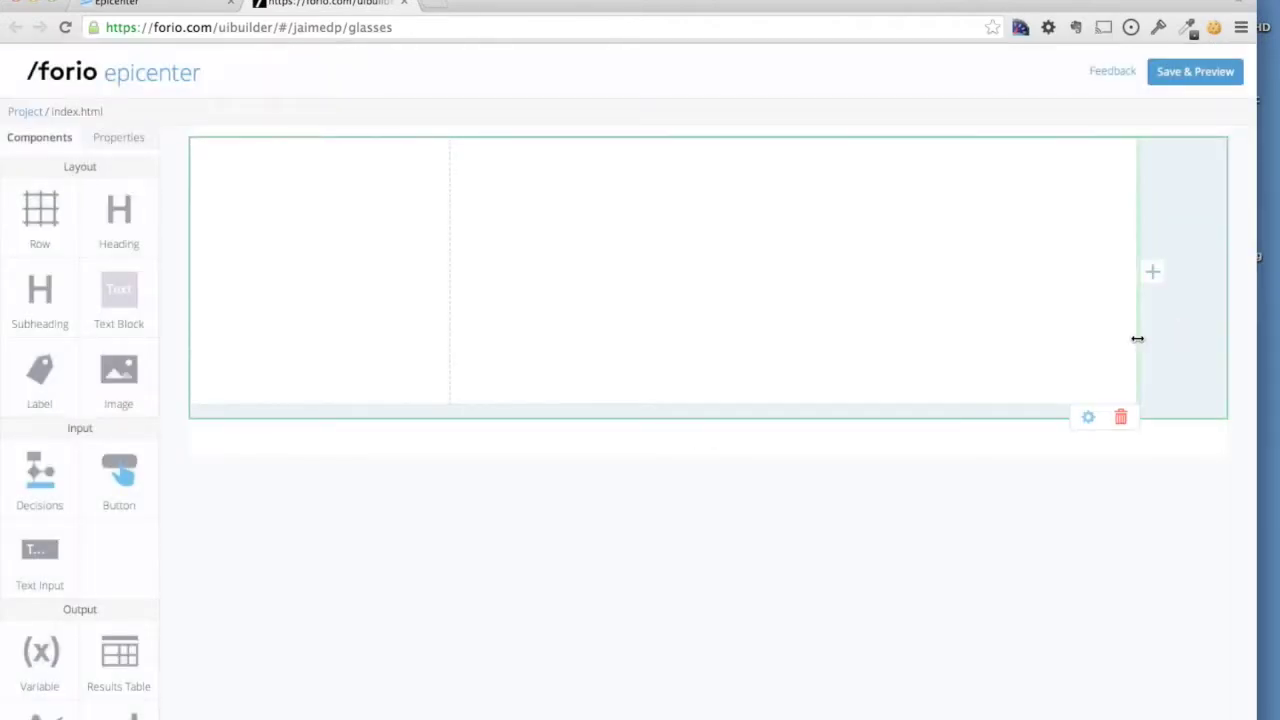
{"action": "left_click_drag", "start_coordinate": [1136, 338], "coordinate": [1203, 337]}
{"action": "left_click_drag", "start_coordinate": [446, 340], "coordinate": [546, 348]}
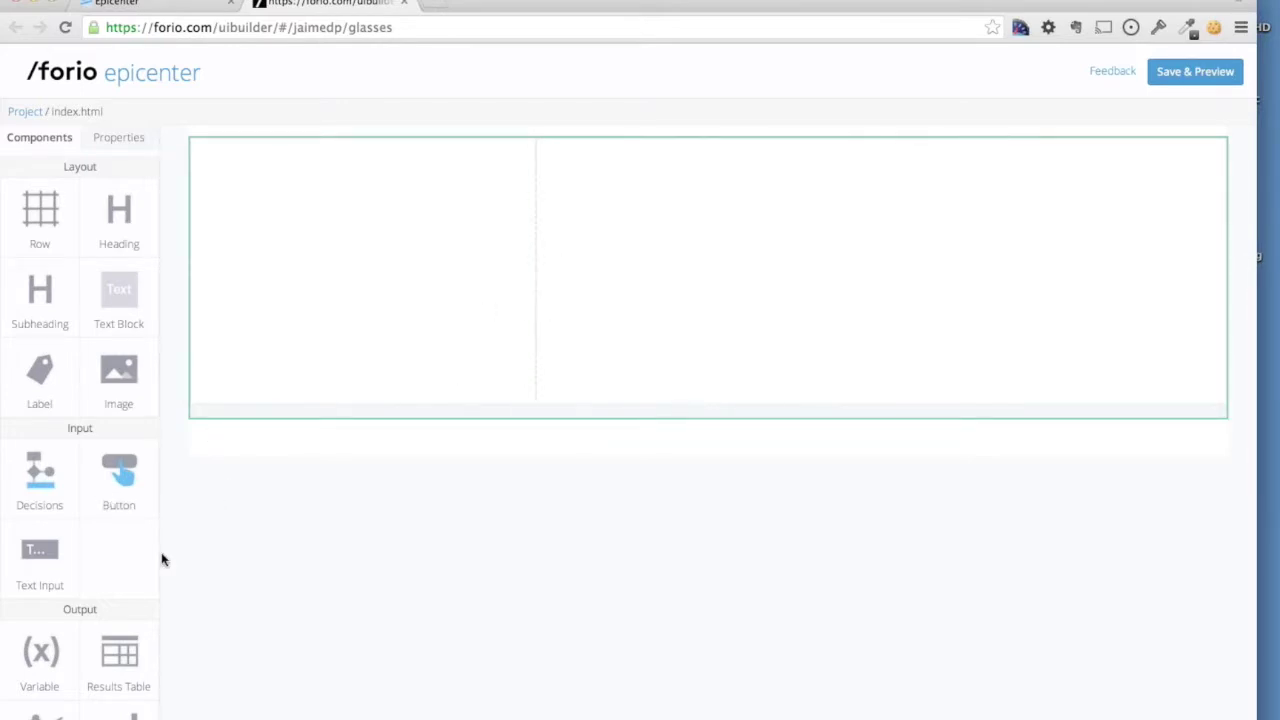
Add a subheading reading "Google Glass Sales Simulation" at the top of the narrower column.
{"action": "left_click_drag", "start_coordinate": [40, 280], "coordinate": [411, 180]}
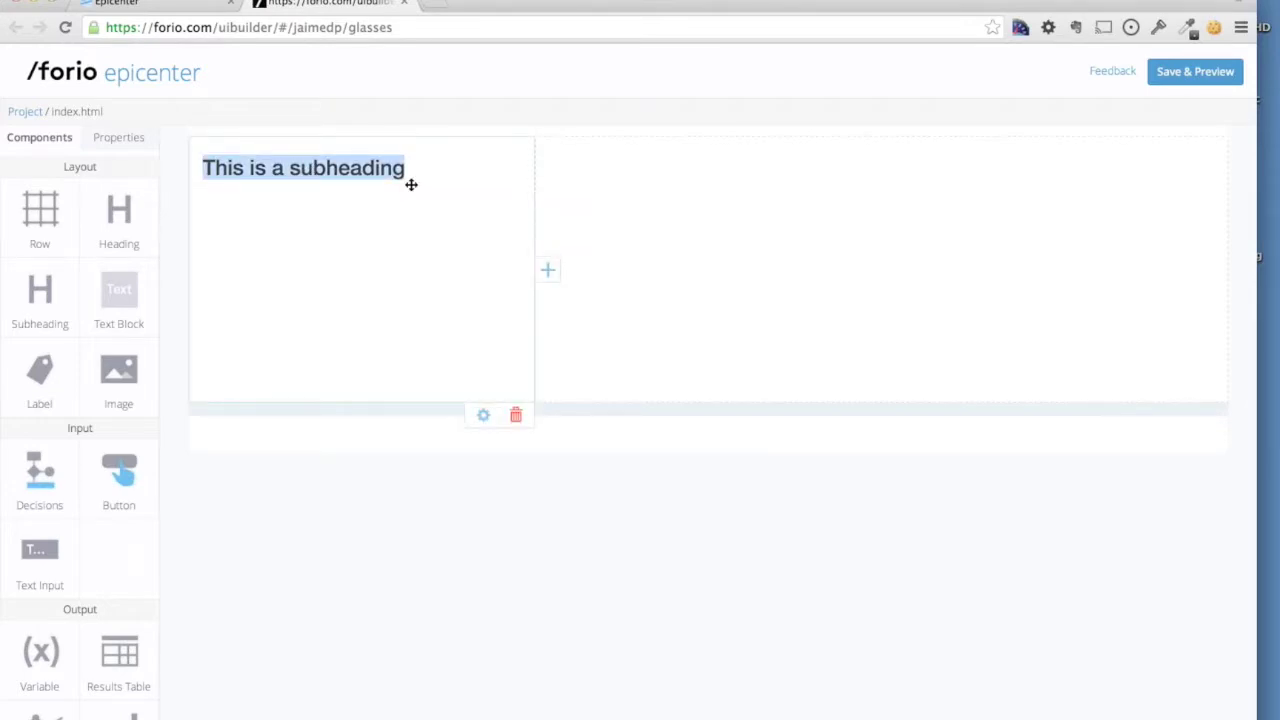
{"action": "type", "text": "Google Gla"}
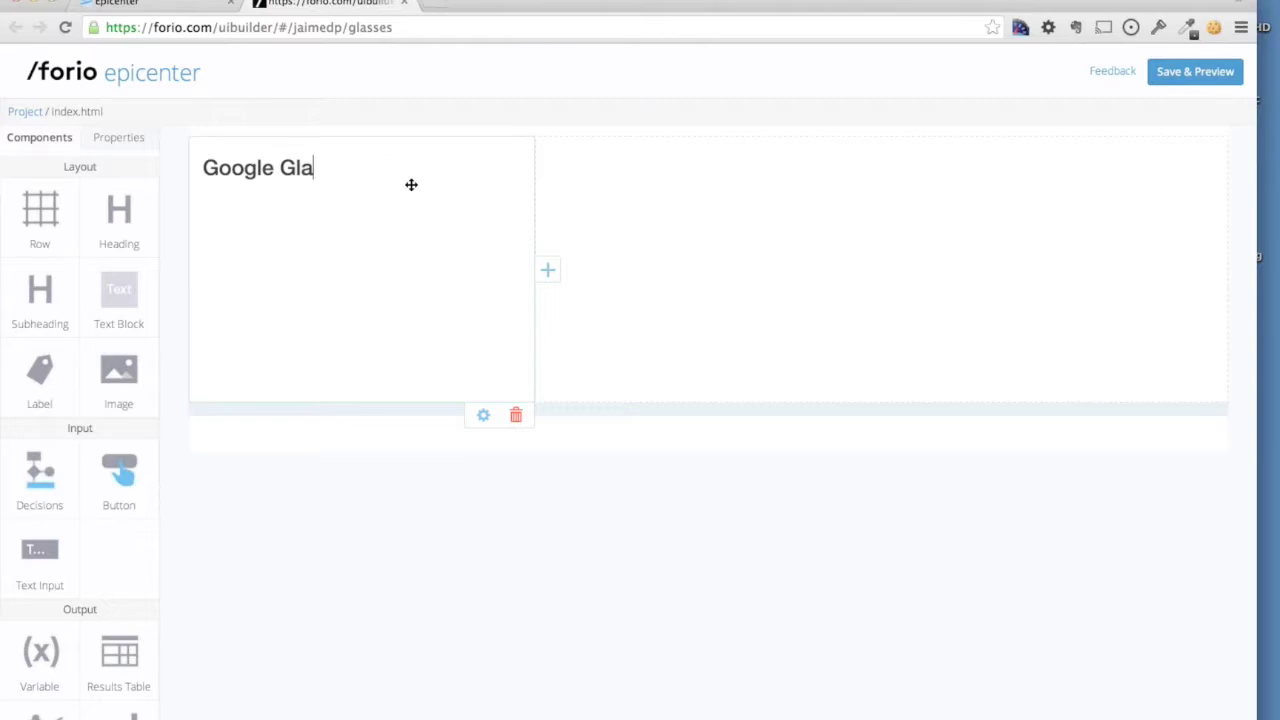
{"action": "type", "text": "ss Sales Simulat"}
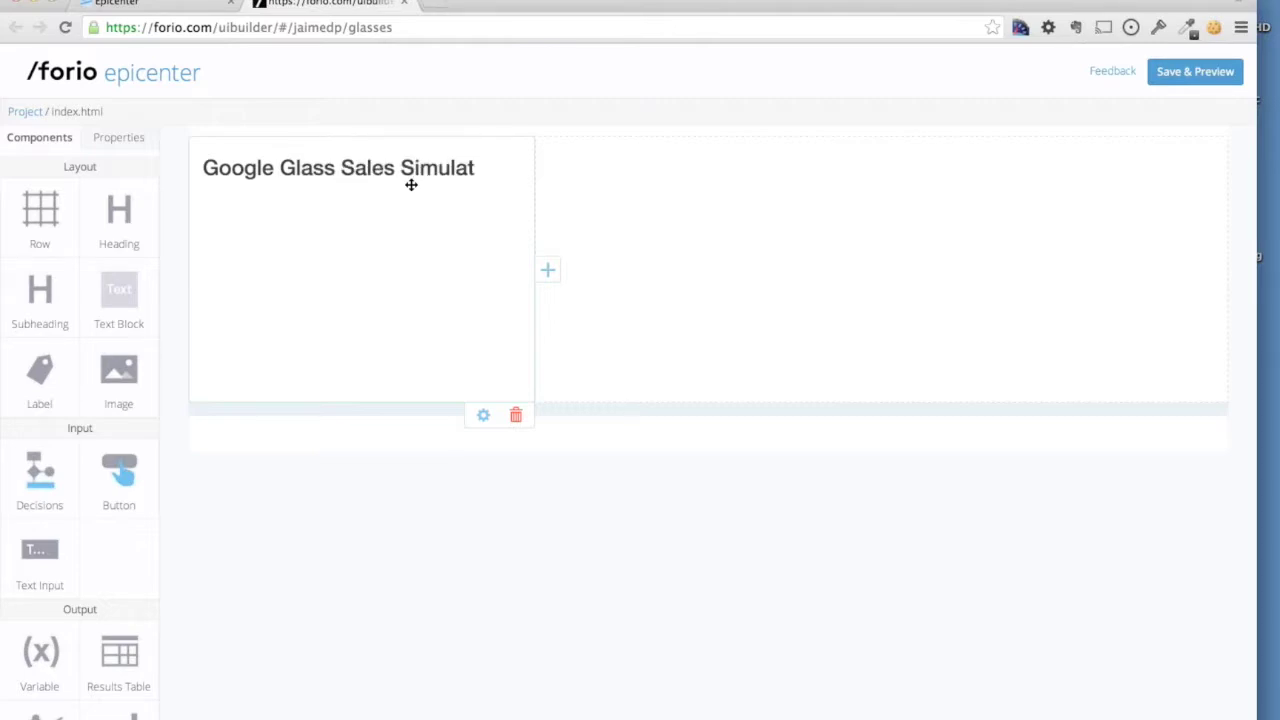
{"action": "type", "text": "ion"}
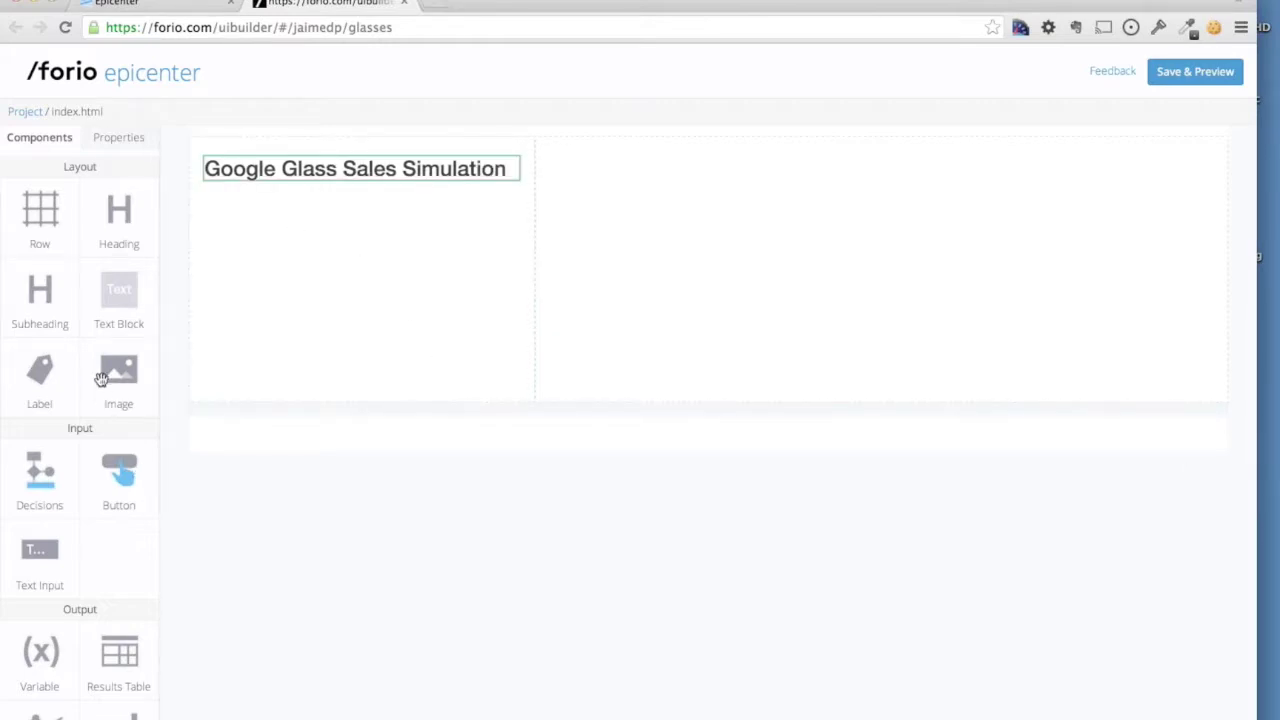
Place an image below the subheading and open its properties.
{"action": "left_click_drag", "start_coordinate": [119, 375], "coordinate": [356, 217]}
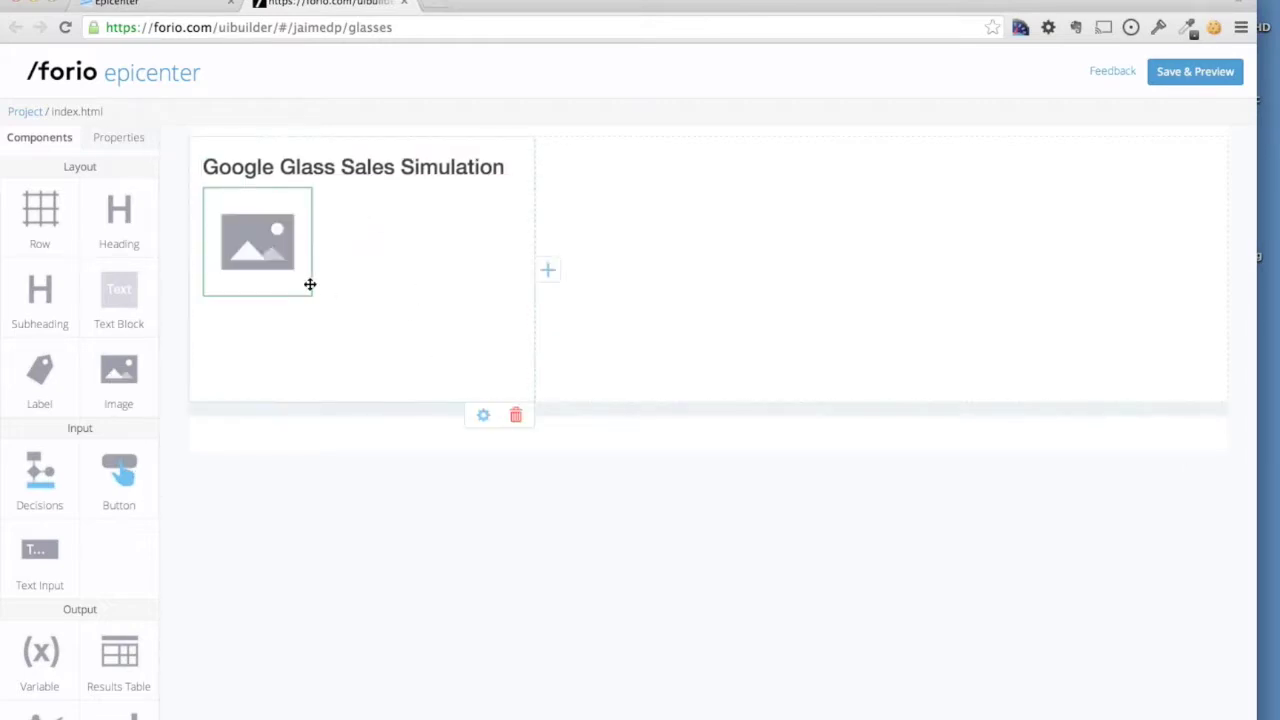
{"action": "left_click", "coordinate": [118, 145]}
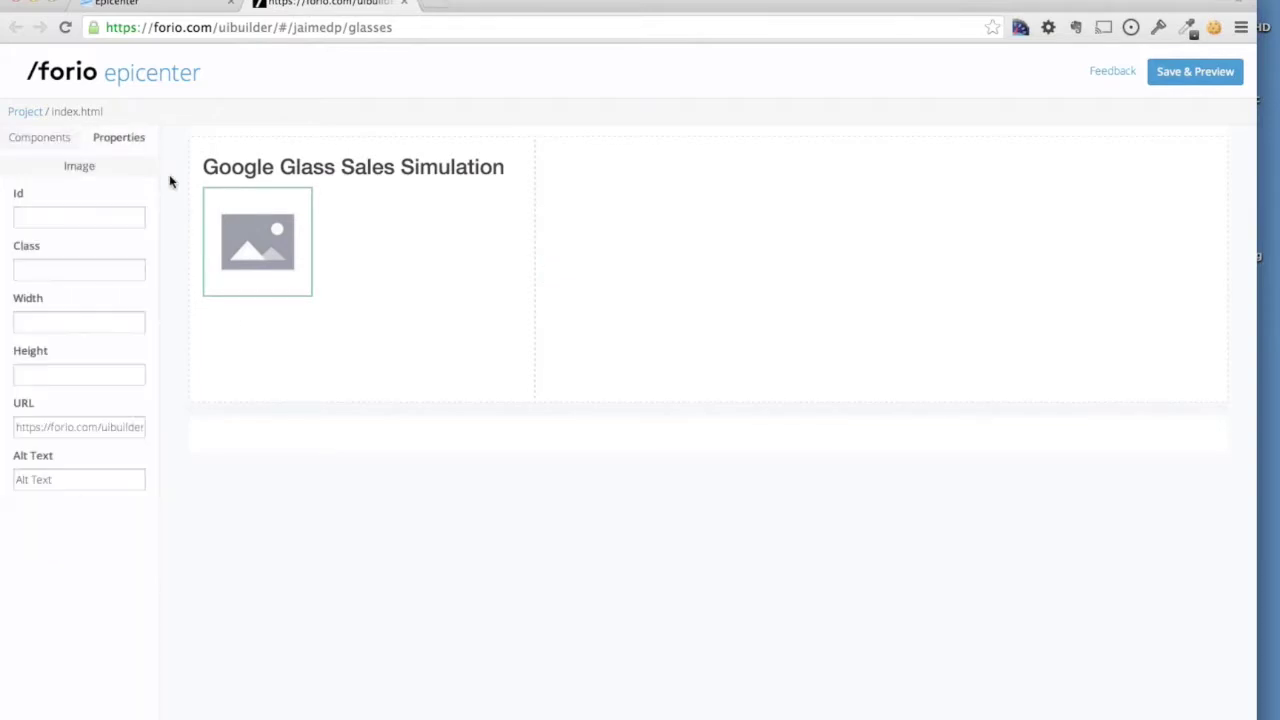
Switch to the text editor and copy the glass.jpg image URL from the first line of webinar.txt.
{"action": "key", "text": "super+Tab"}
{"action": "key", "text": "super+Tab"}
{"action": "key", "text": "super+Tab"}
{"action": "key", "text": "super+Tab"}
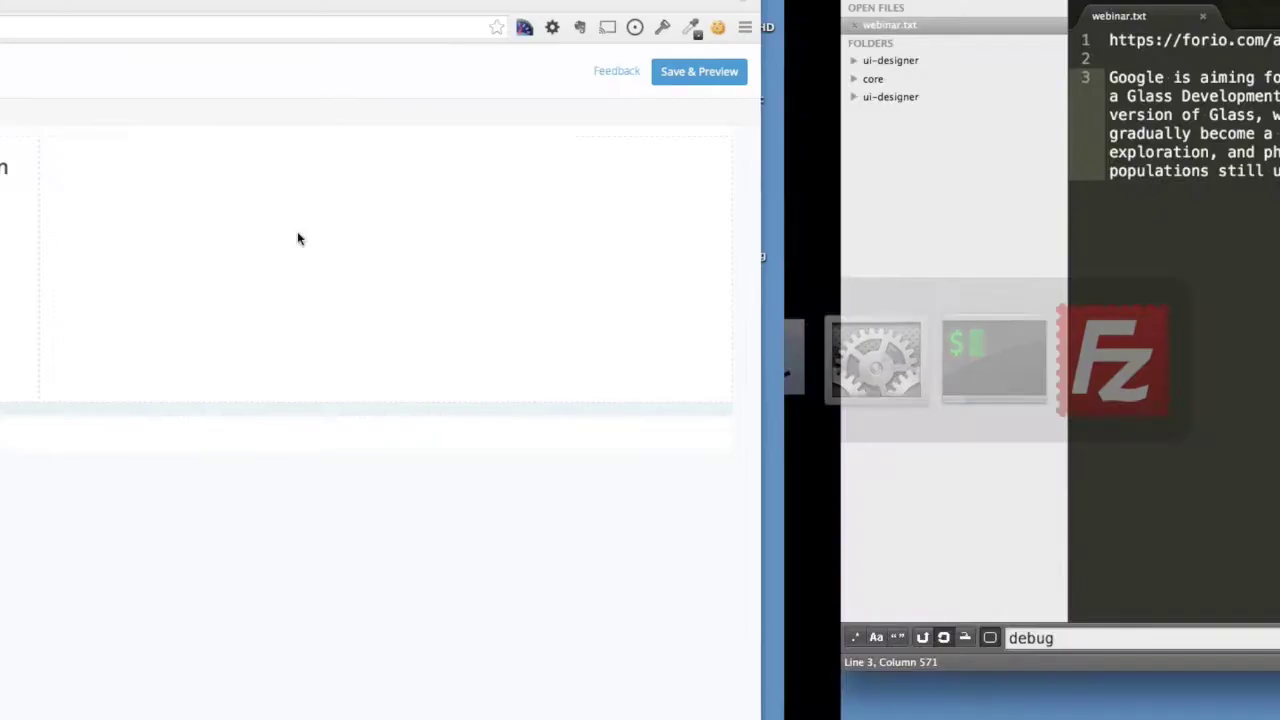
{"action": "key", "text": "Up"}
{"action": "key", "text": "shift+Up"}
{"action": "key", "text": "super+c"}
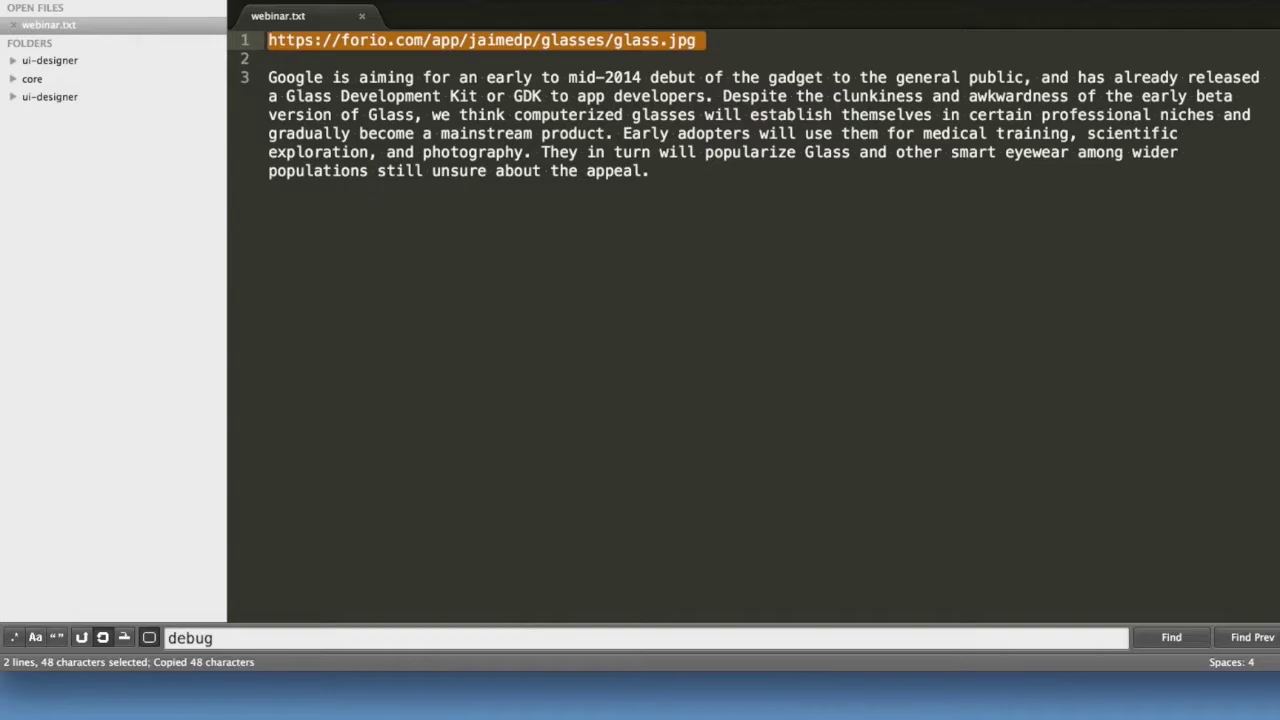
Switch back to the browser, replace the image's URL with the copied glass.jpg link, and check the project's static files.
{"action": "key", "text": "super+Tab"}
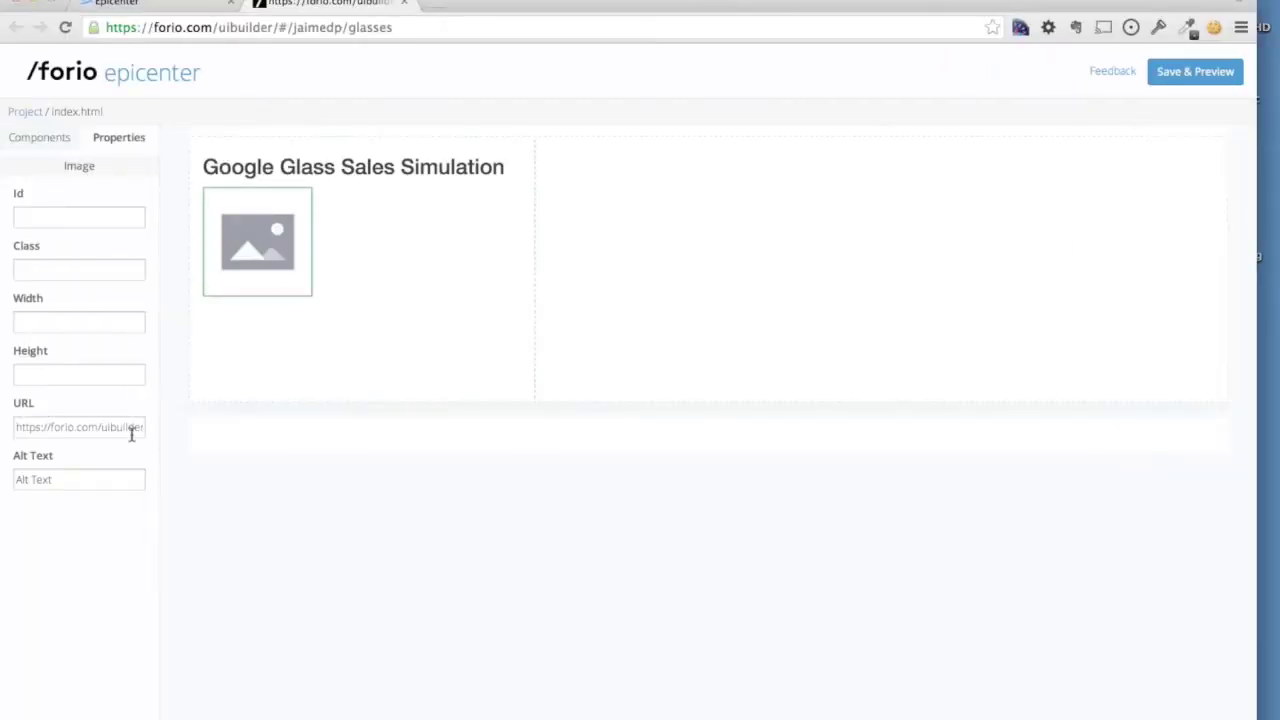
{"action": "double_click", "coordinate": [92, 427]}
{"action": "left_click_drag", "start_coordinate": [13, 427], "coordinate": [133, 430]}
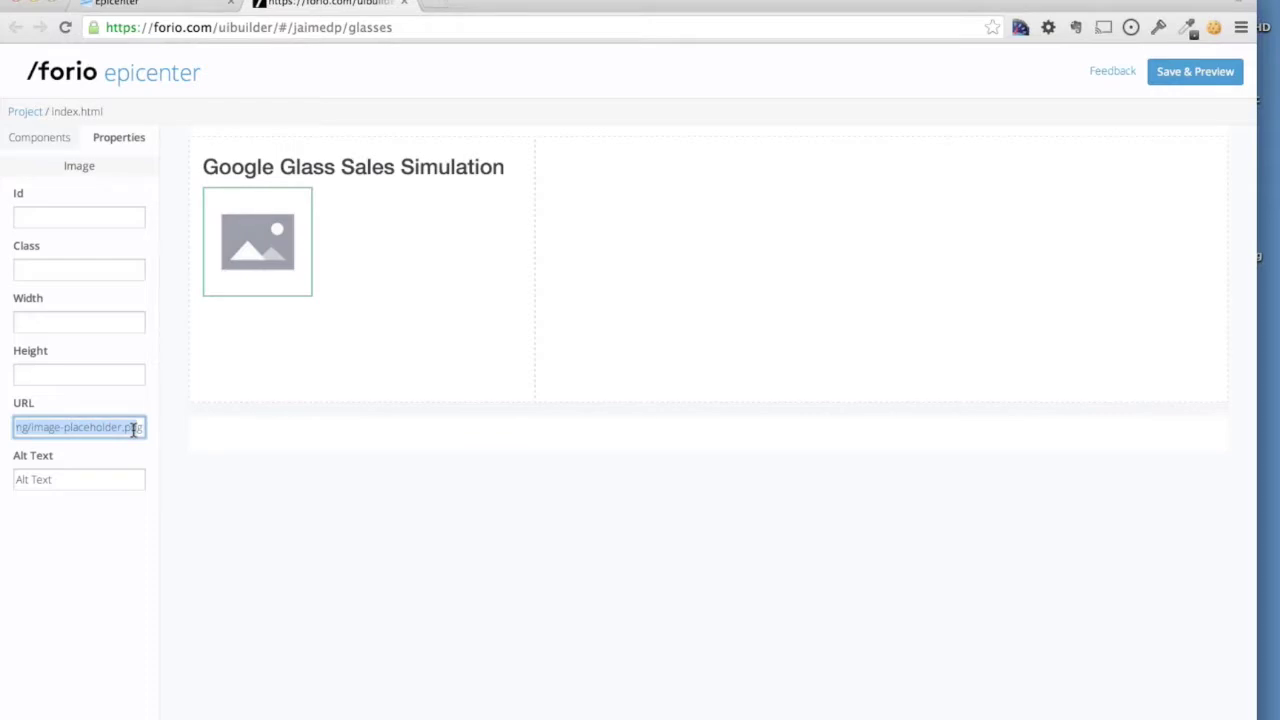
{"action": "key", "text": "super+v"}
{"action": "key", "text": "Tab"}
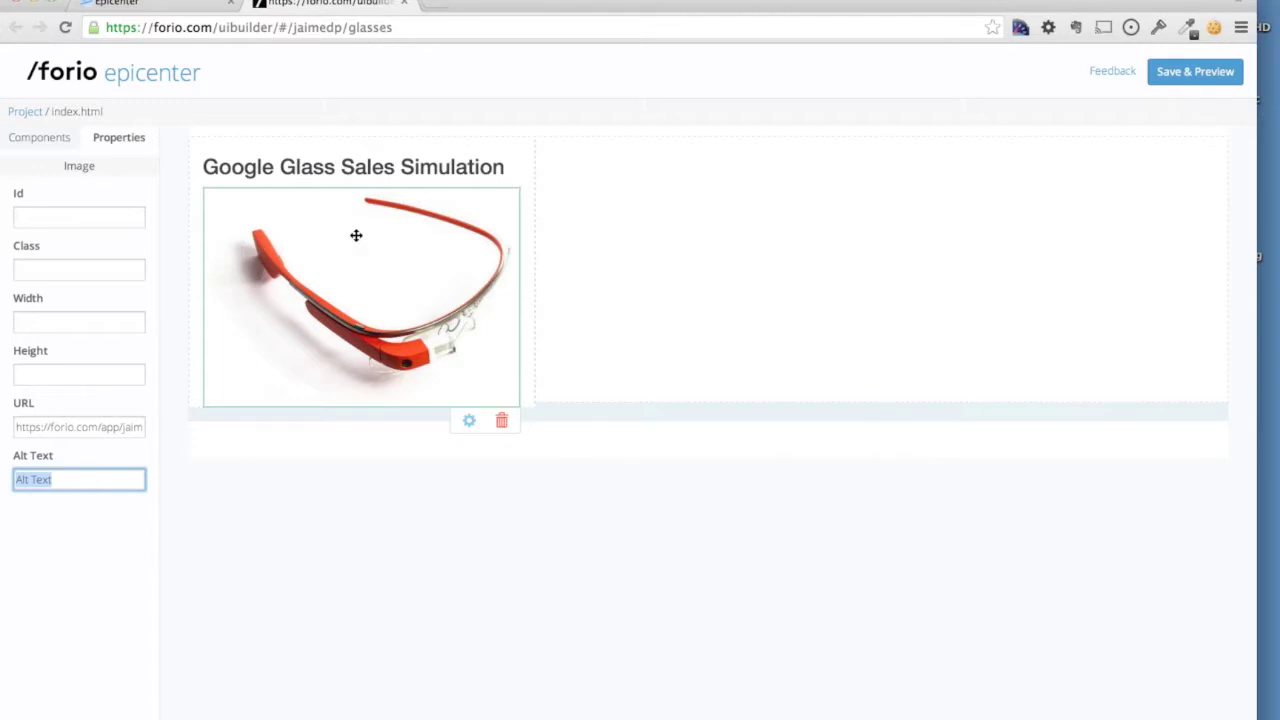
{"action": "left_click", "coordinate": [151, 5]}
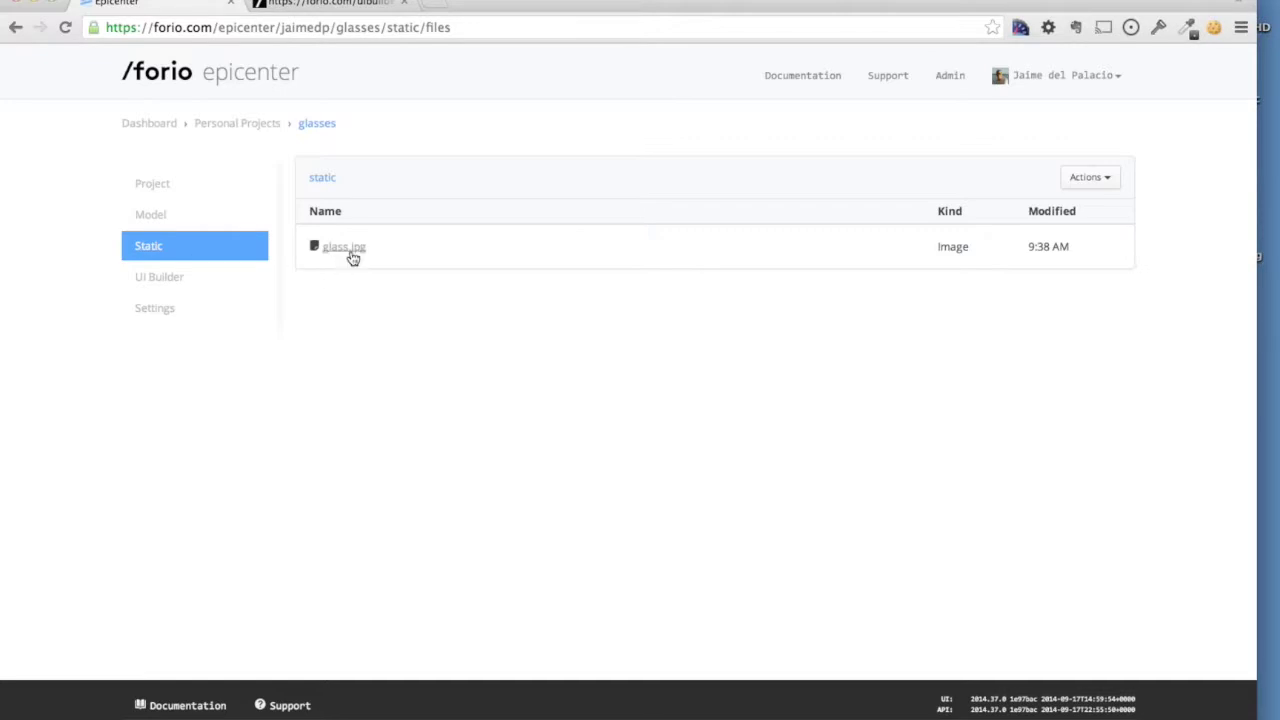
{"action": "left_click", "coordinate": [313, 6]}
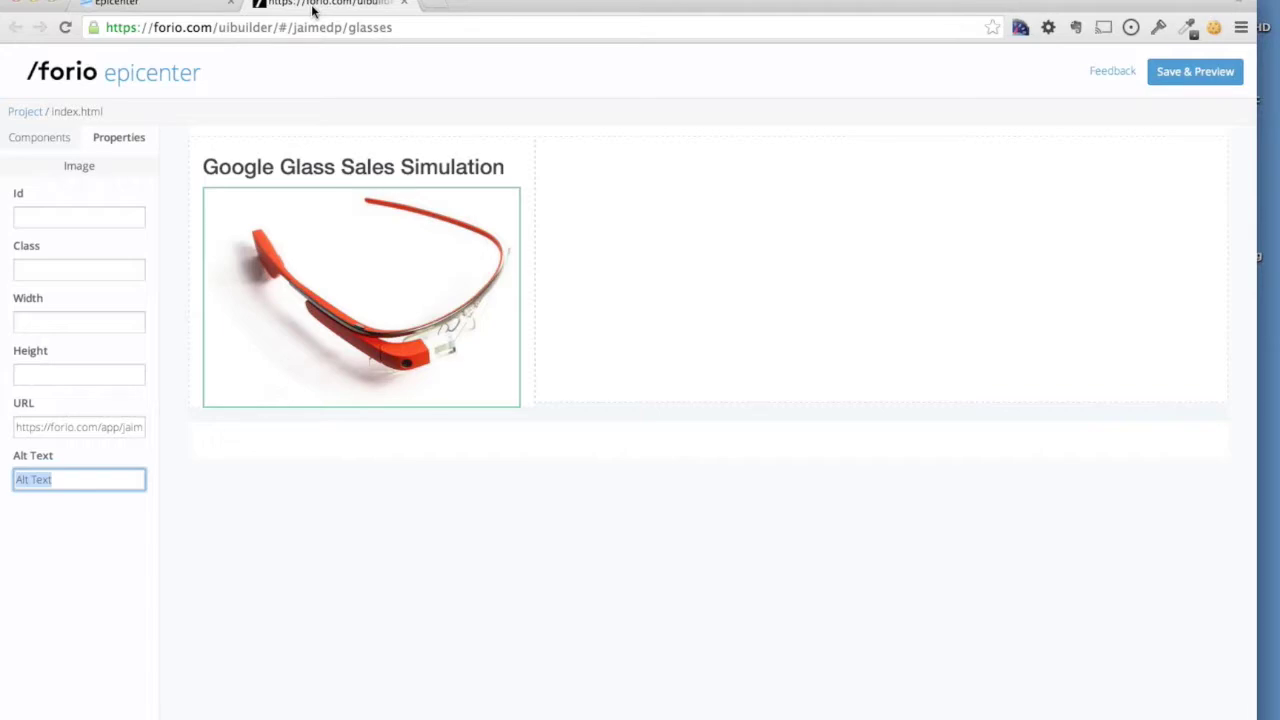
Place a text block below the glasses image, then move it to the wider column and back.
{"action": "left_click", "coordinate": [44, 147]}
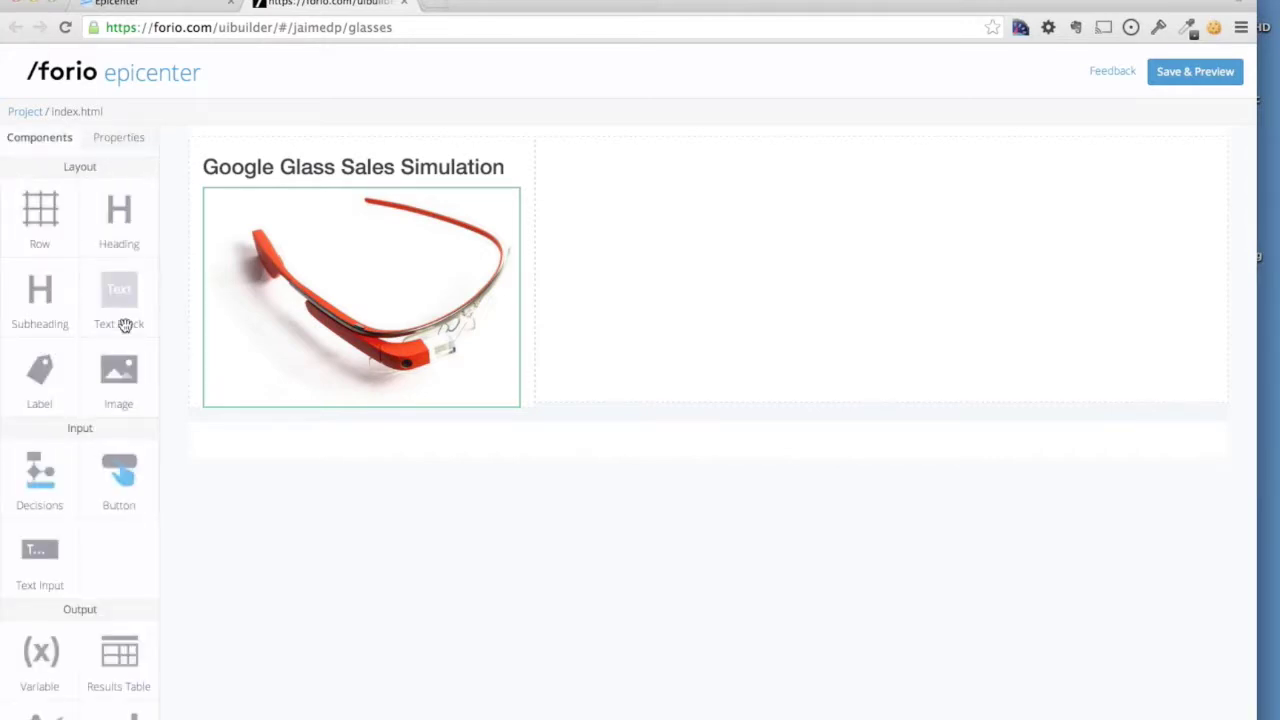
{"action": "left_click_drag", "start_coordinate": [118, 295], "coordinate": [240, 417]}
{"action": "mouse_move", "coordinate": [276, 422]}
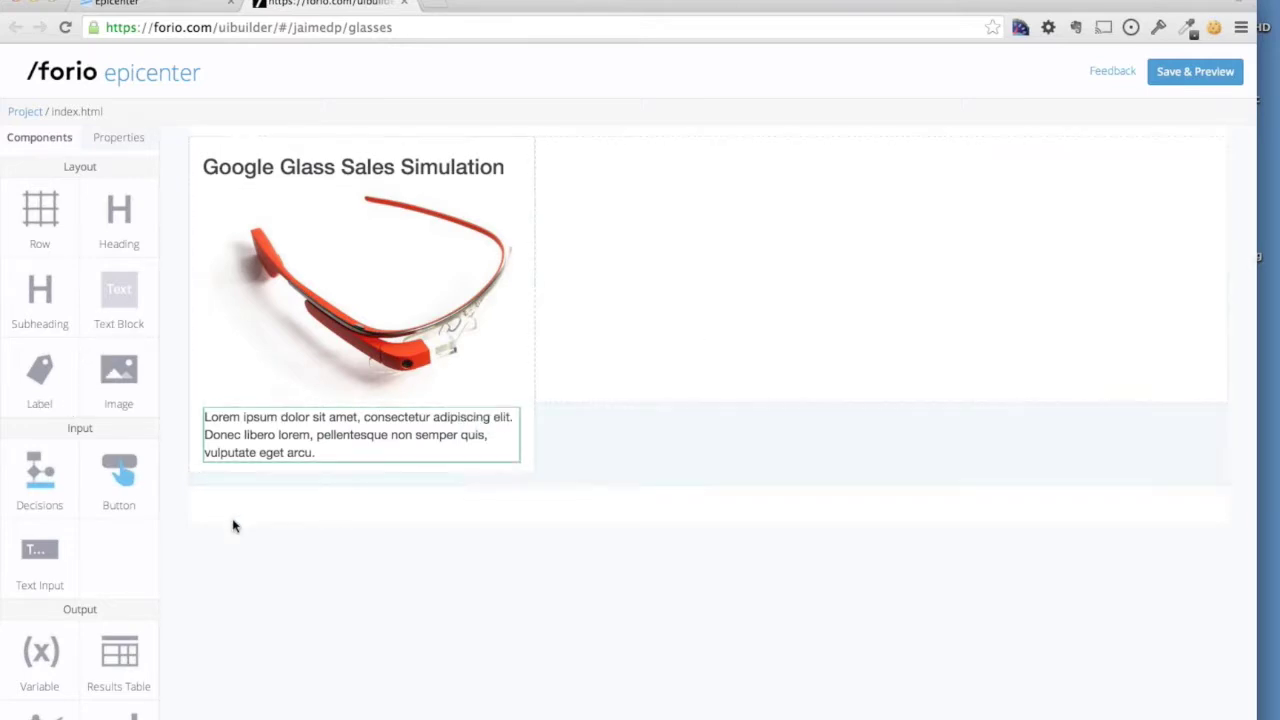
{"action": "left_click_drag", "start_coordinate": [377, 431], "coordinate": [665, 281]}
{"action": "left_click_drag", "start_coordinate": [629, 151], "coordinate": [380, 423]}
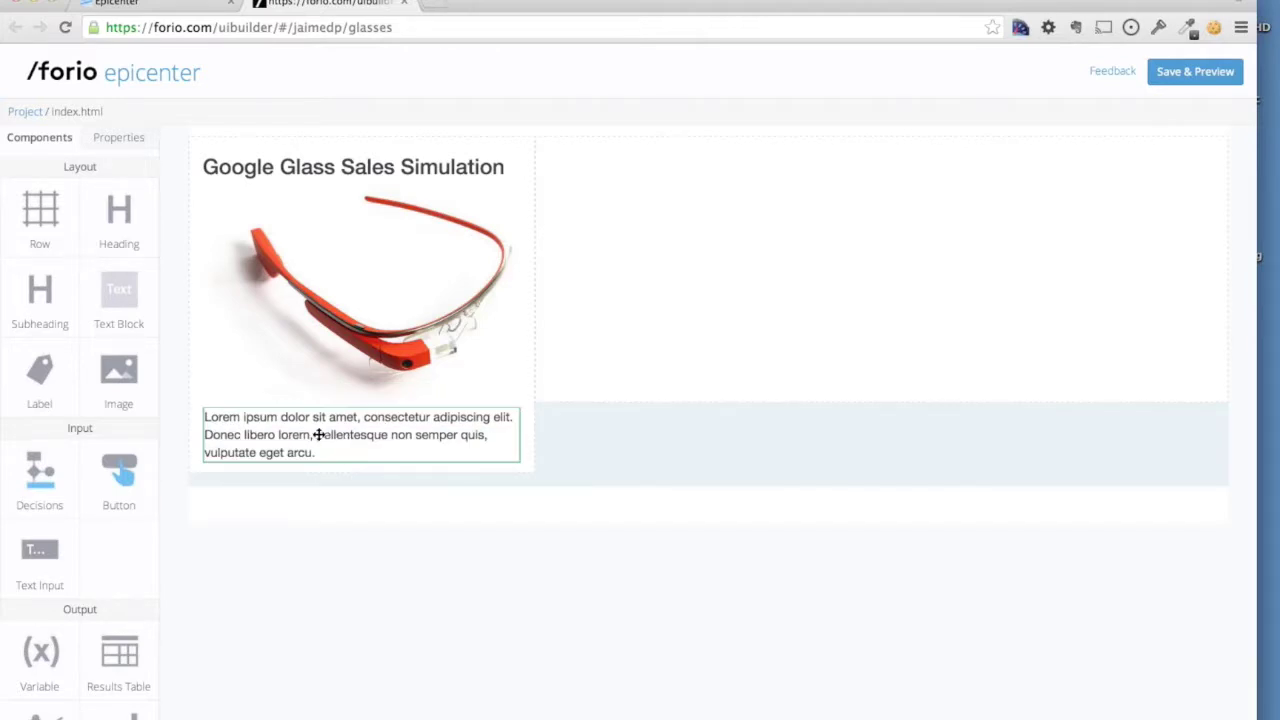
Switch to the text editor, copy the Google Glass description paragraph from webinar.txt, and return to the browser.
{"action": "key", "text": "ctrl+Right"}
{"action": "left_click_drag", "start_coordinate": [706, 226], "coordinate": [168, 70]}
{"action": "key", "text": "super+c"}
{"action": "key", "text": "ctrl+Left"}
Replace the text block's placeholder text below the image with the copied paragraph.
{"action": "left_click", "coordinate": [260, 425]}
{"action": "left_click_drag", "start_coordinate": [212, 490], "coordinate": [350, 518]}
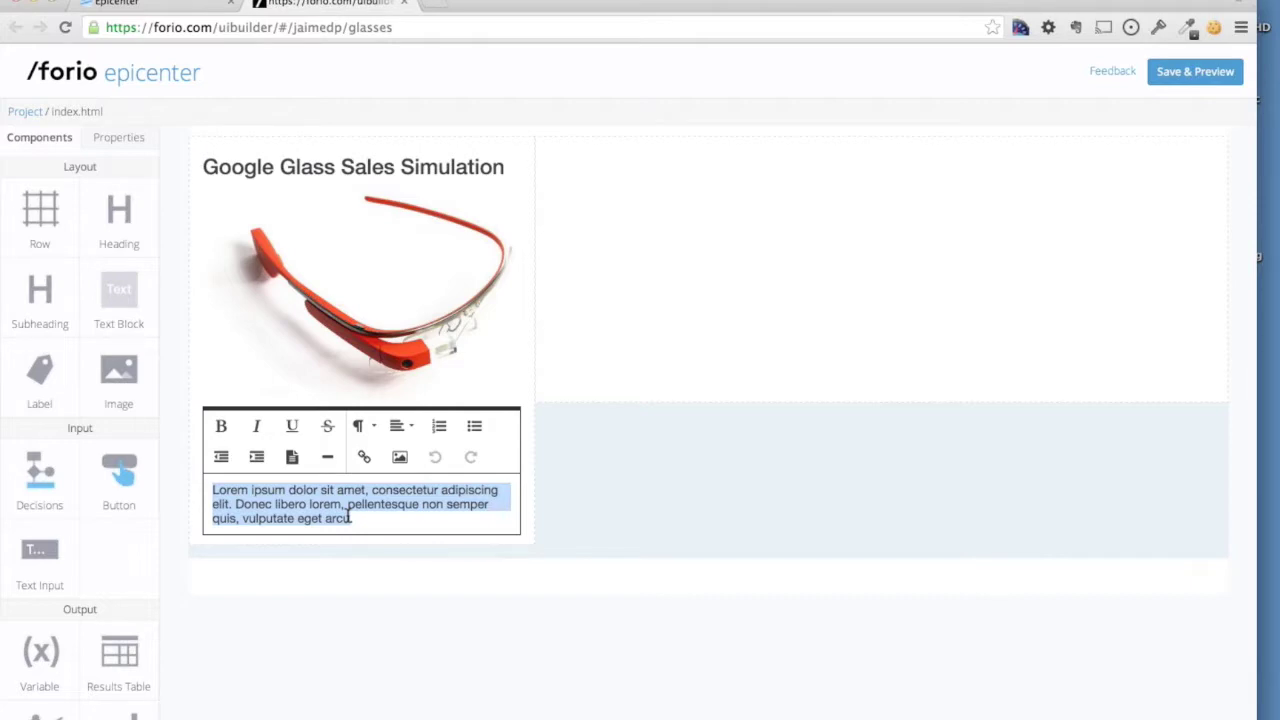
{"action": "key", "text": "BackSpace"}
{"action": "key", "text": "super+v"}
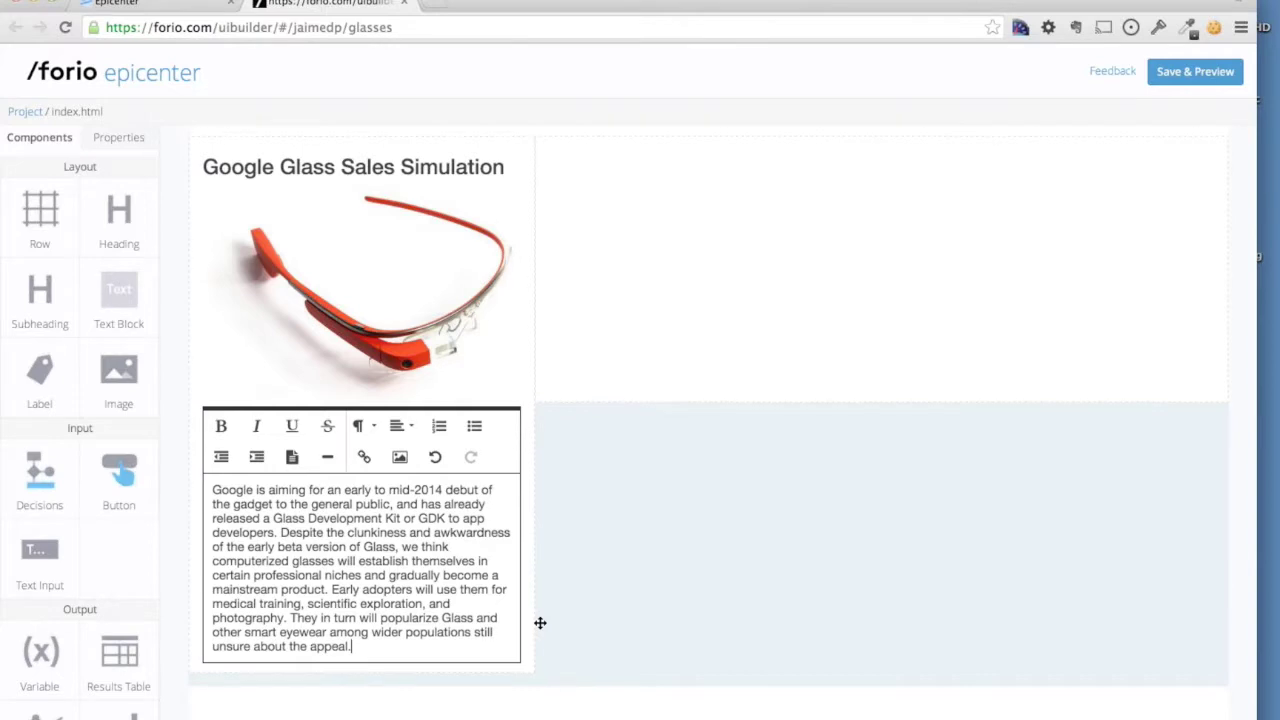
{"action": "scroll", "coordinate": [524, 612], "scroll_direction": "down", "scroll_amount": 1}
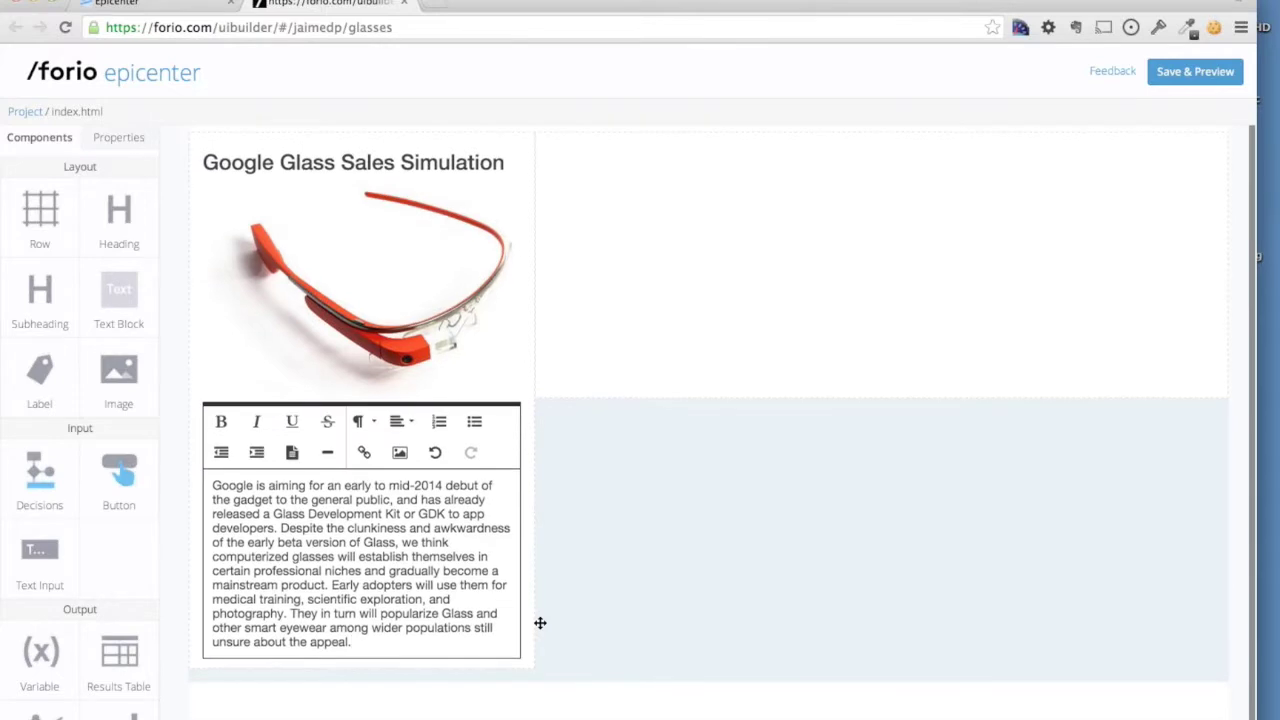
{"action": "left_click", "coordinate": [584, 579]}
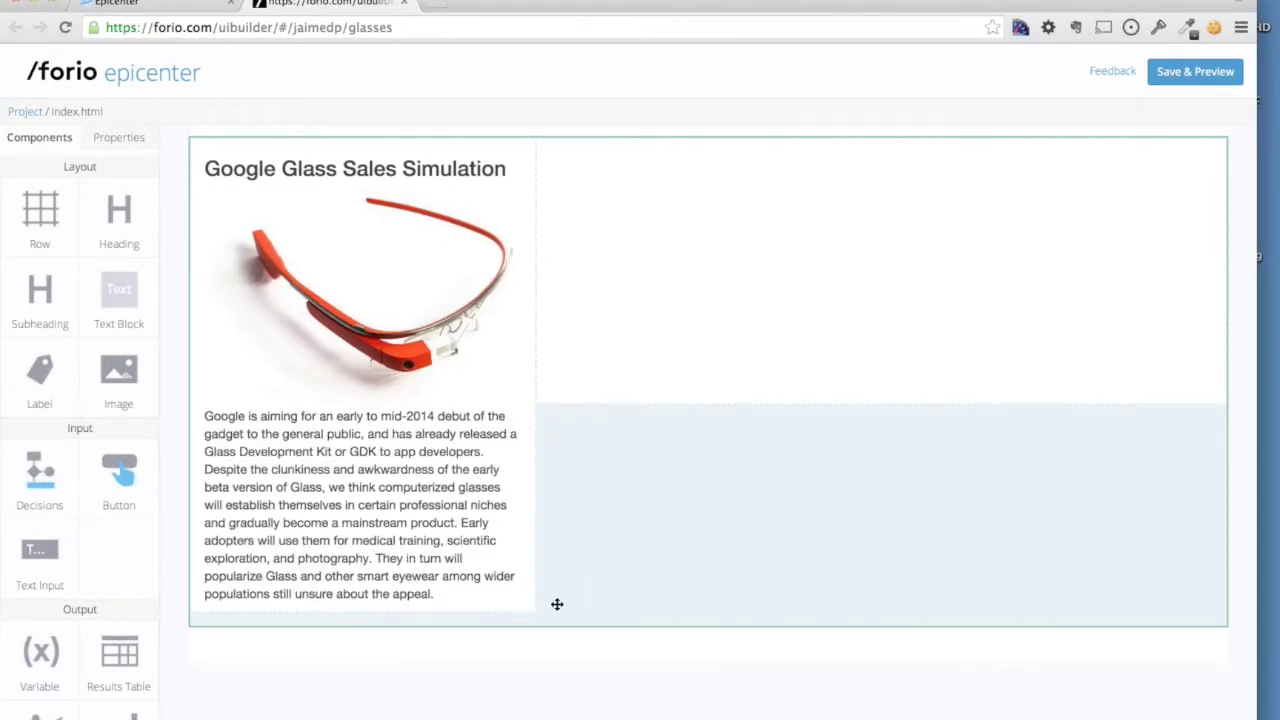
Add a decisions component below the text block and set its model variable to Price.
{"action": "mouse_move", "coordinate": [503, 532]}
{"action": "left_click_drag", "start_coordinate": [45, 476], "coordinate": [378, 620]}
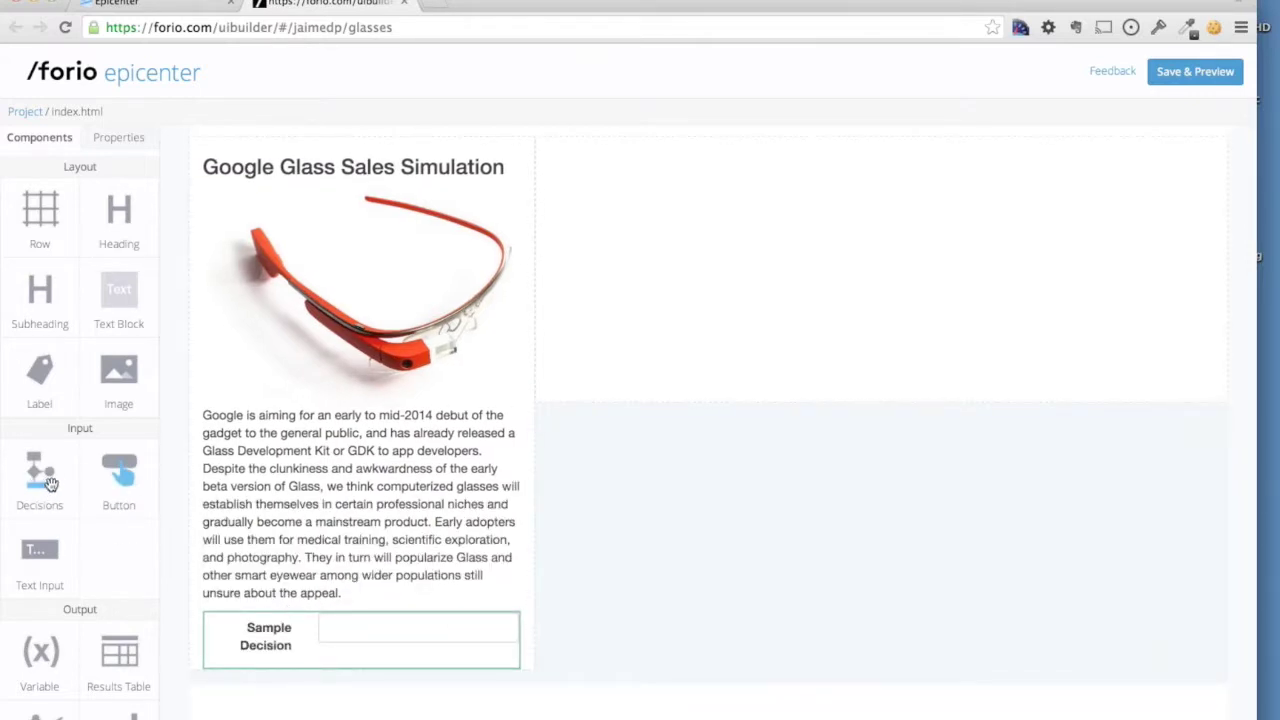
{"action": "mouse_move", "coordinate": [331, 657]}
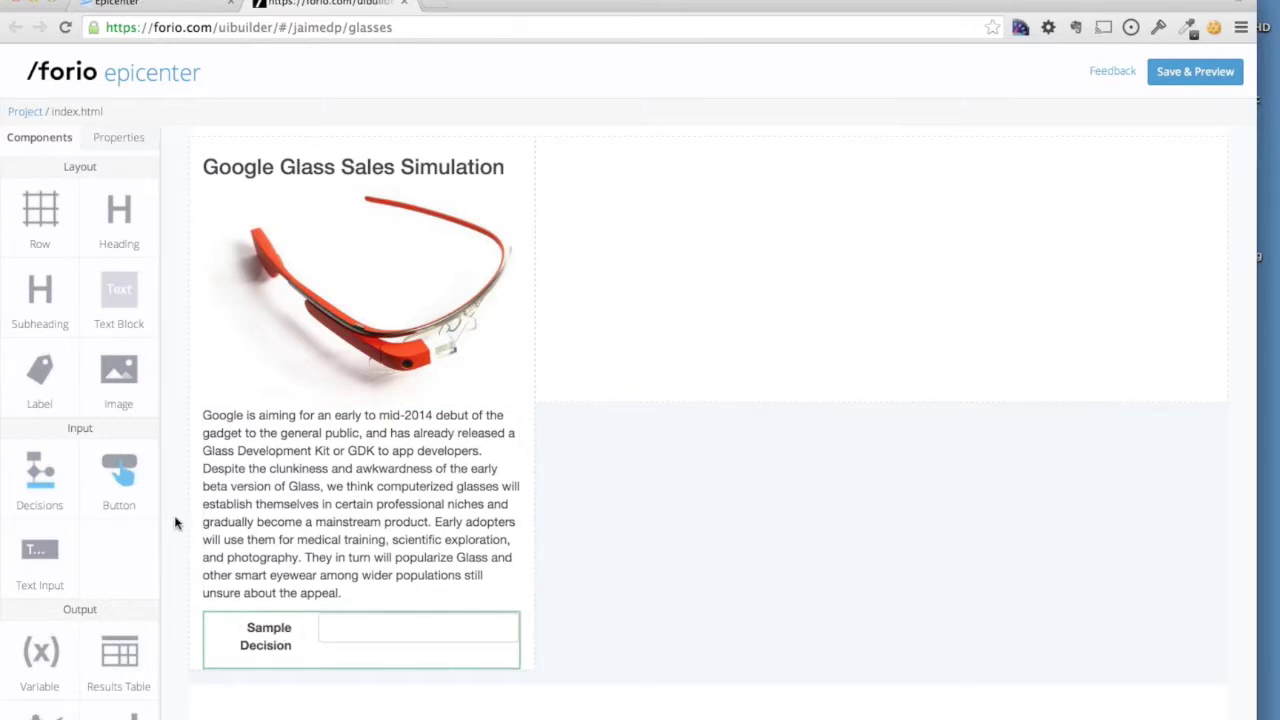
{"action": "left_click", "coordinate": [469, 680]}
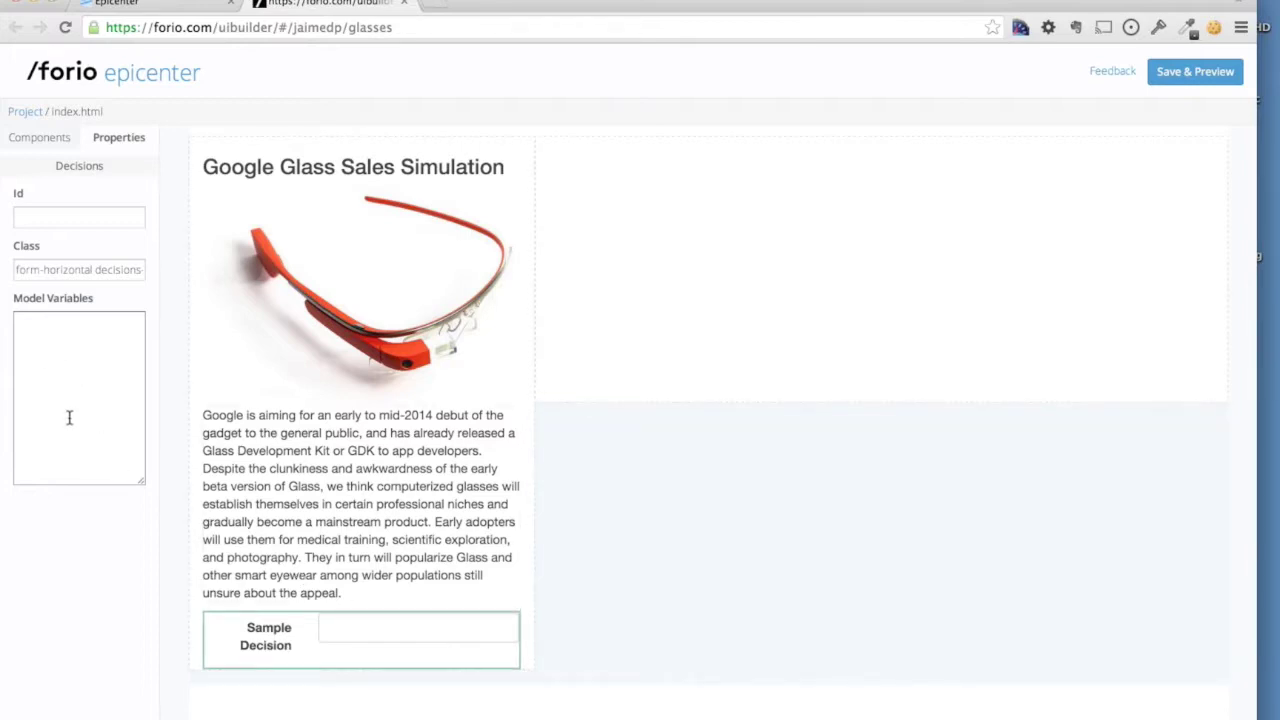
{"action": "left_click", "coordinate": [68, 371]}
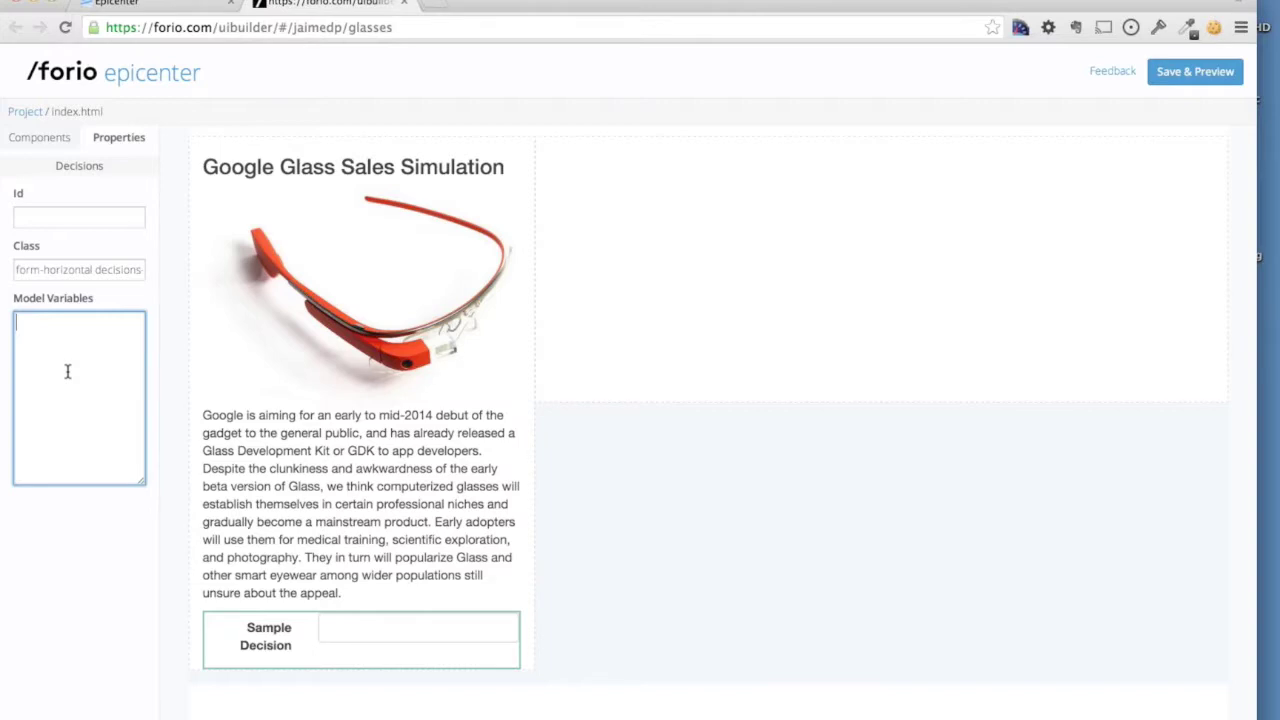
{"action": "type", "text": "Price"}
{"action": "key", "text": "Tab"}
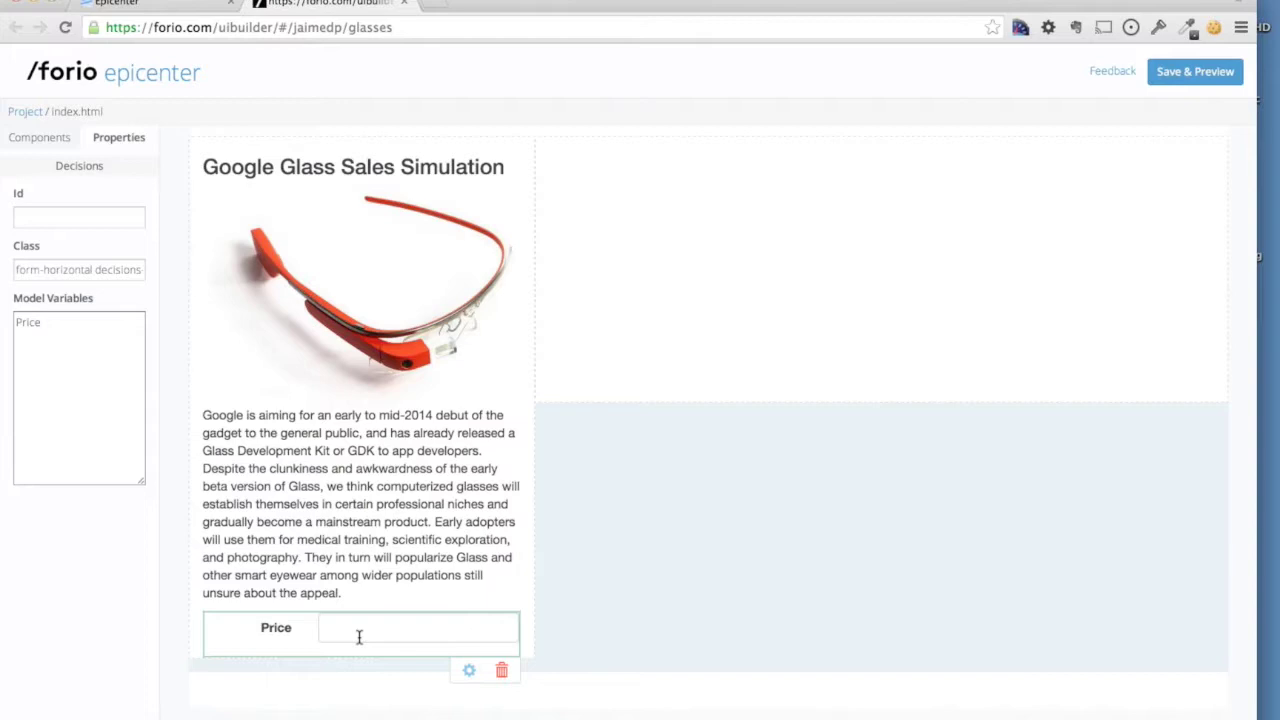
Add a button below the Price decision and label it "Advance".
{"action": "left_click", "coordinate": [42, 137]}
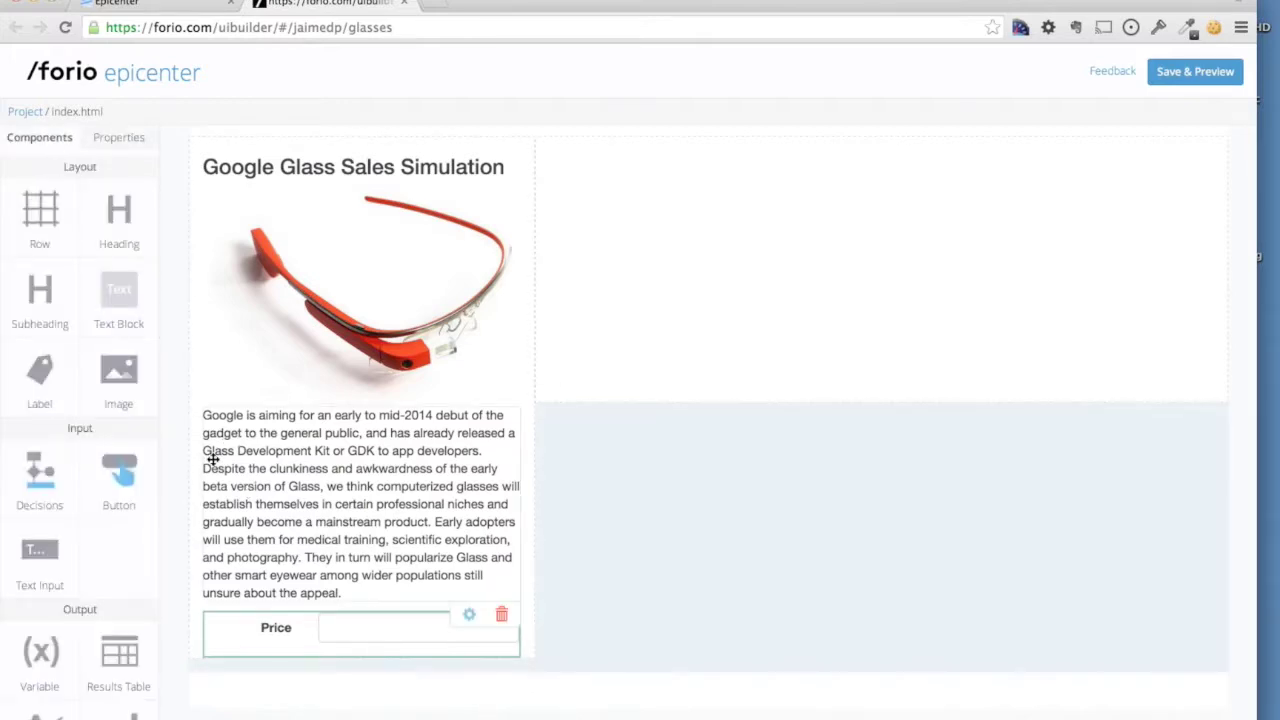
{"action": "left_click_drag", "start_coordinate": [120, 468], "coordinate": [413, 667]}
{"action": "double_click", "coordinate": [244, 667]}
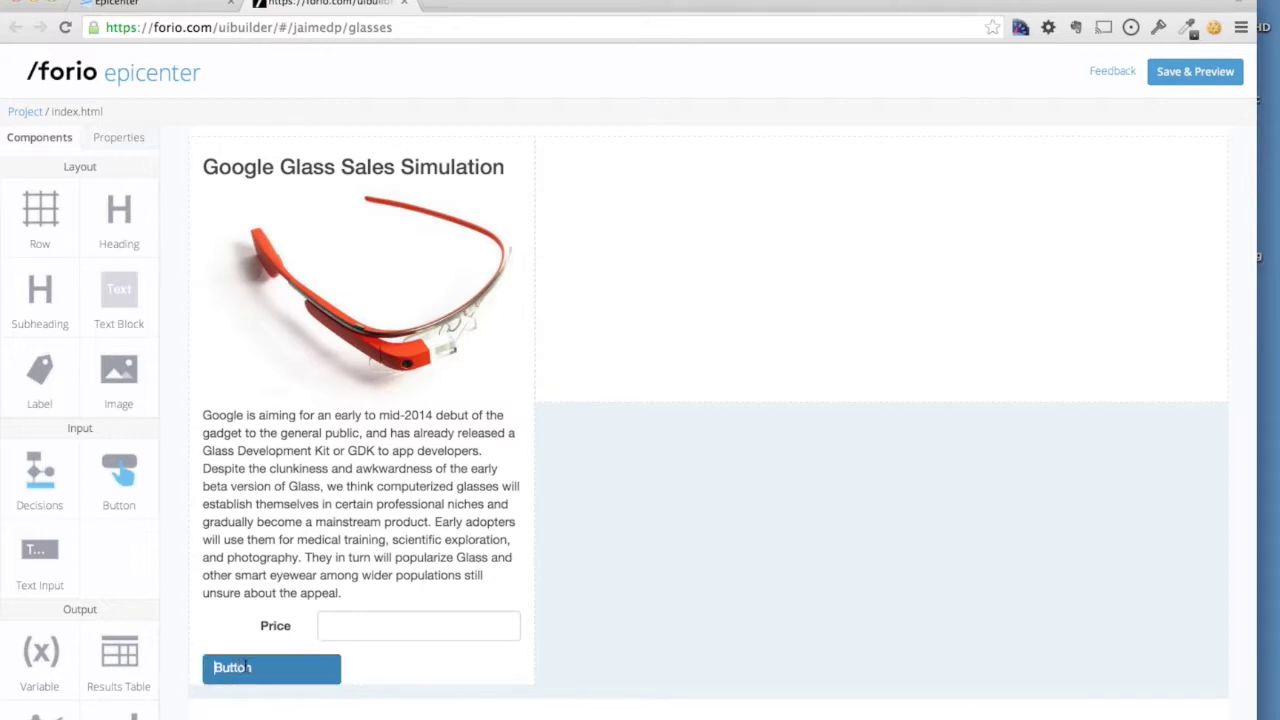
{"action": "type", "text": "Advance"}
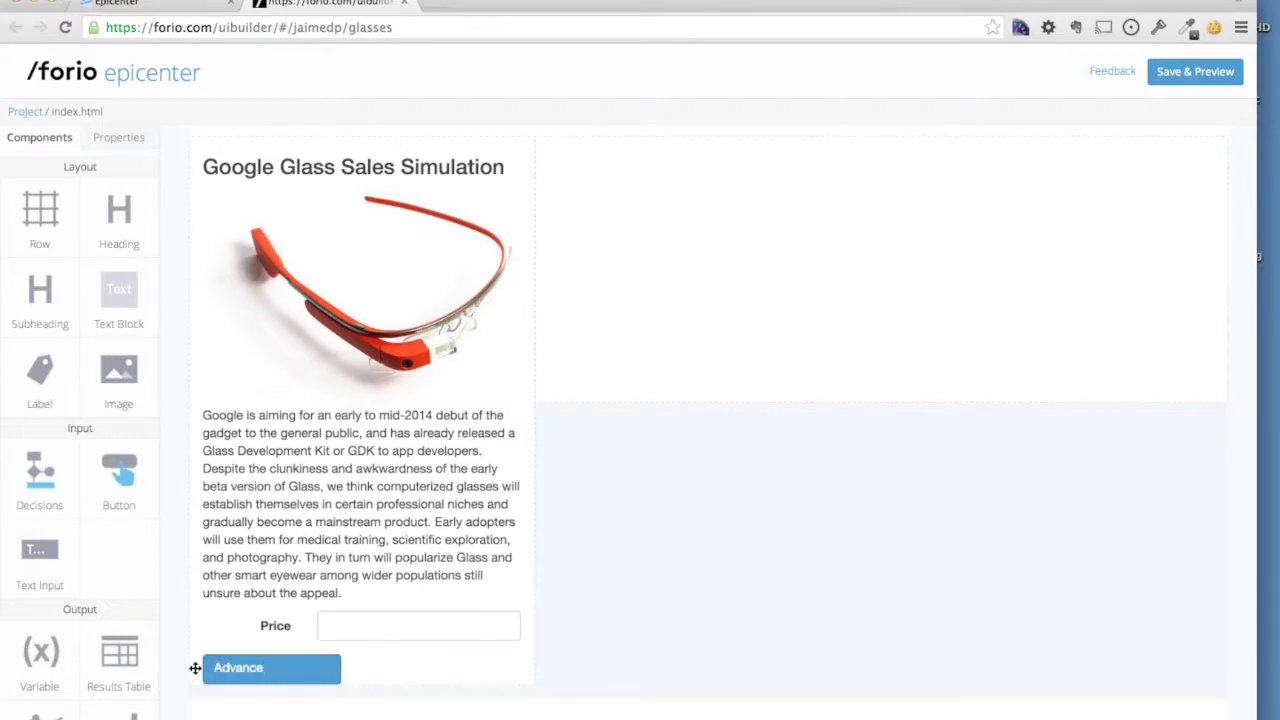
{"action": "left_click", "coordinate": [194, 666]}
Set the Advance button's model operation to step(1).
{"action": "left_click", "coordinate": [227, 699]}
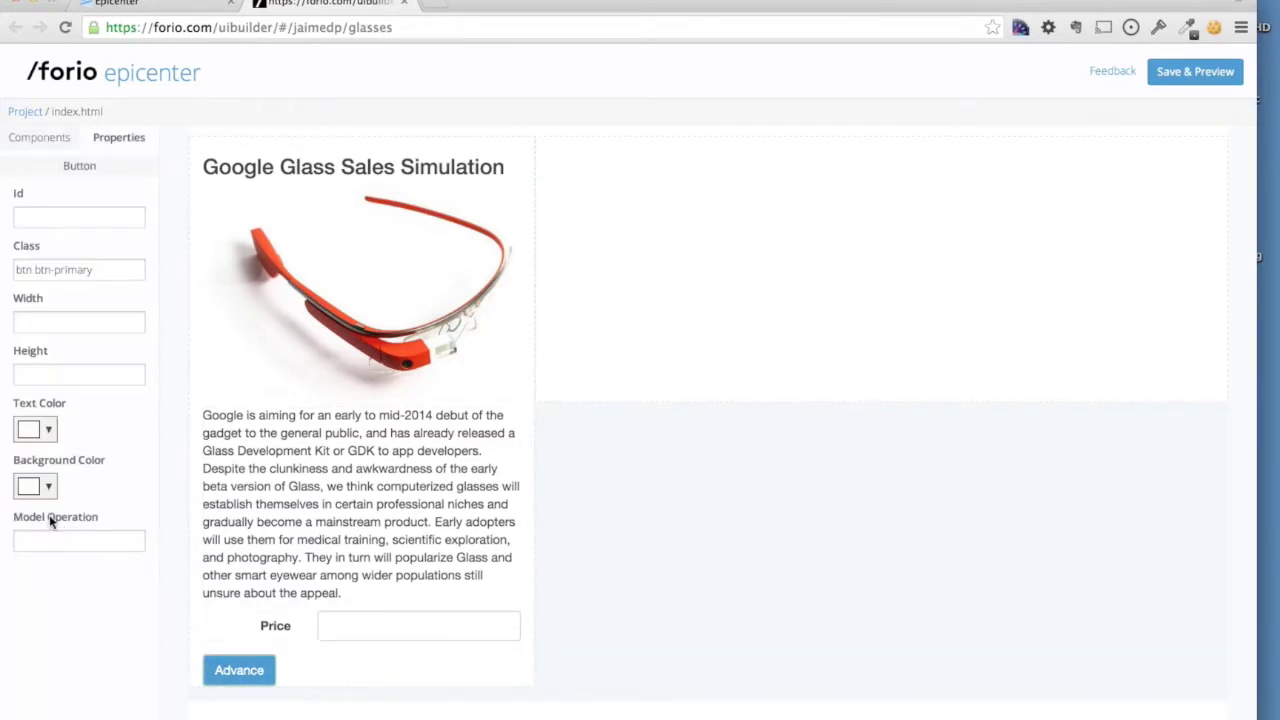
{"action": "left_click", "coordinate": [57, 538]}
{"action": "type", "text": "step(1)"}
{"action": "key", "text": "Tab"}
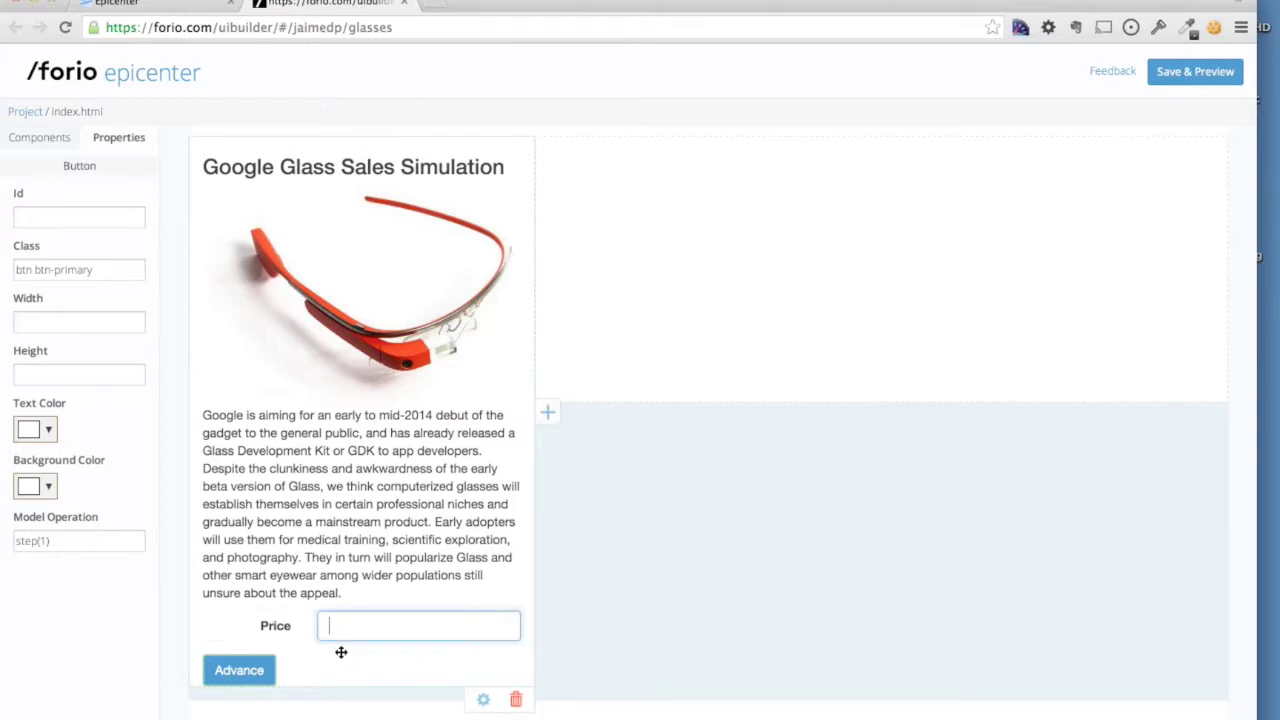
Add a label reading "Current Year:" at the top of the wider column.
{"action": "left_click", "coordinate": [40, 137]}
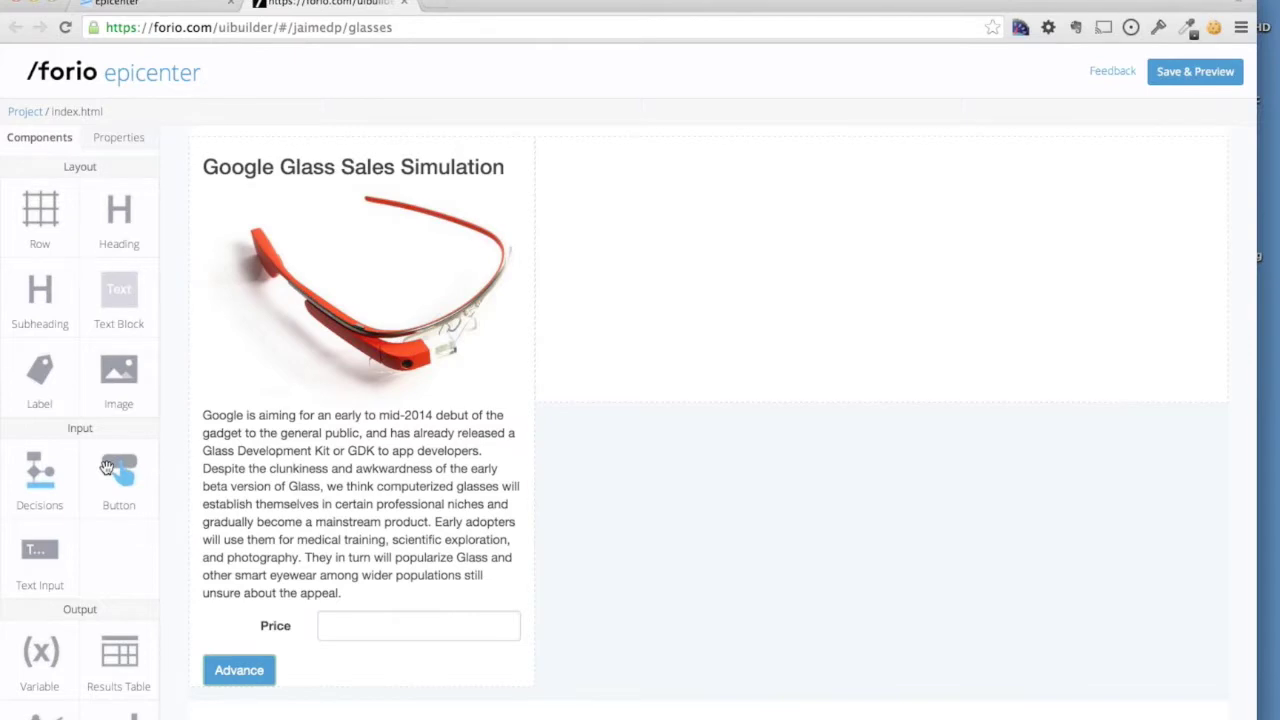
{"action": "scroll", "coordinate": [107, 468], "scroll_direction": "down", "scroll_amount": 1}
{"action": "scroll", "coordinate": [100, 460], "scroll_direction": "up", "scroll_amount": 1}
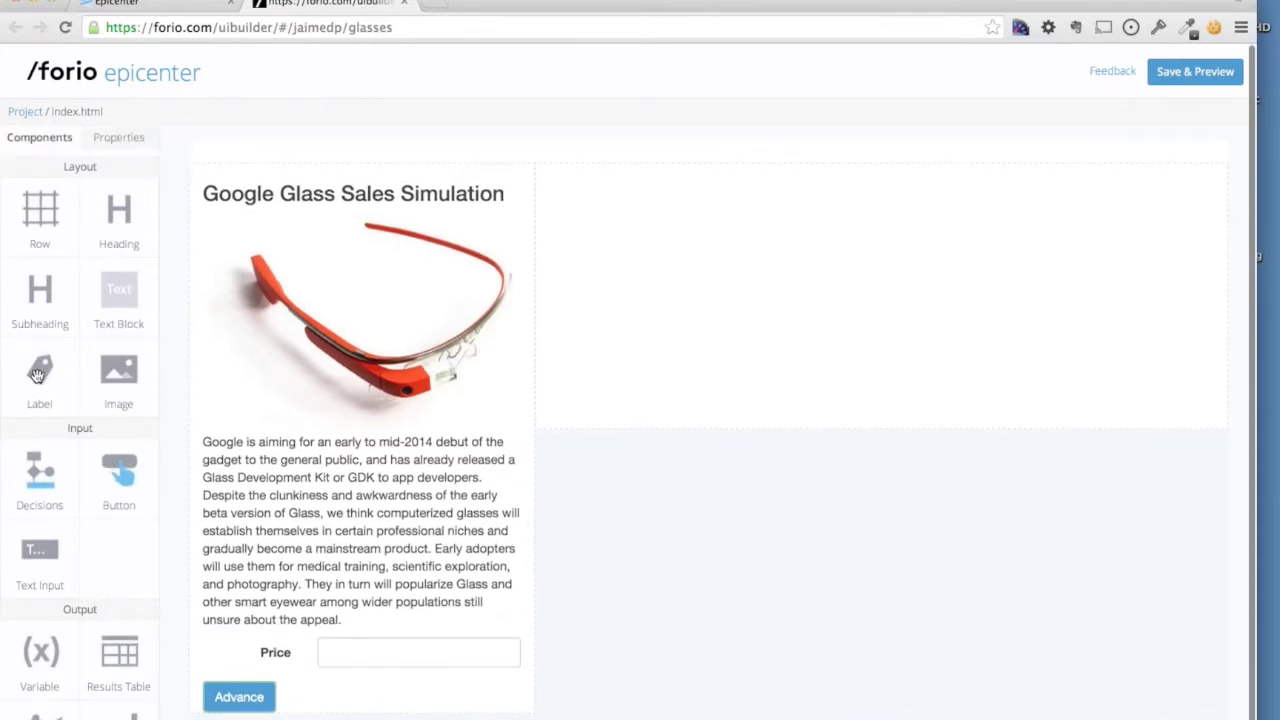
{"action": "left_click_drag", "start_coordinate": [38, 375], "coordinate": [606, 211]}
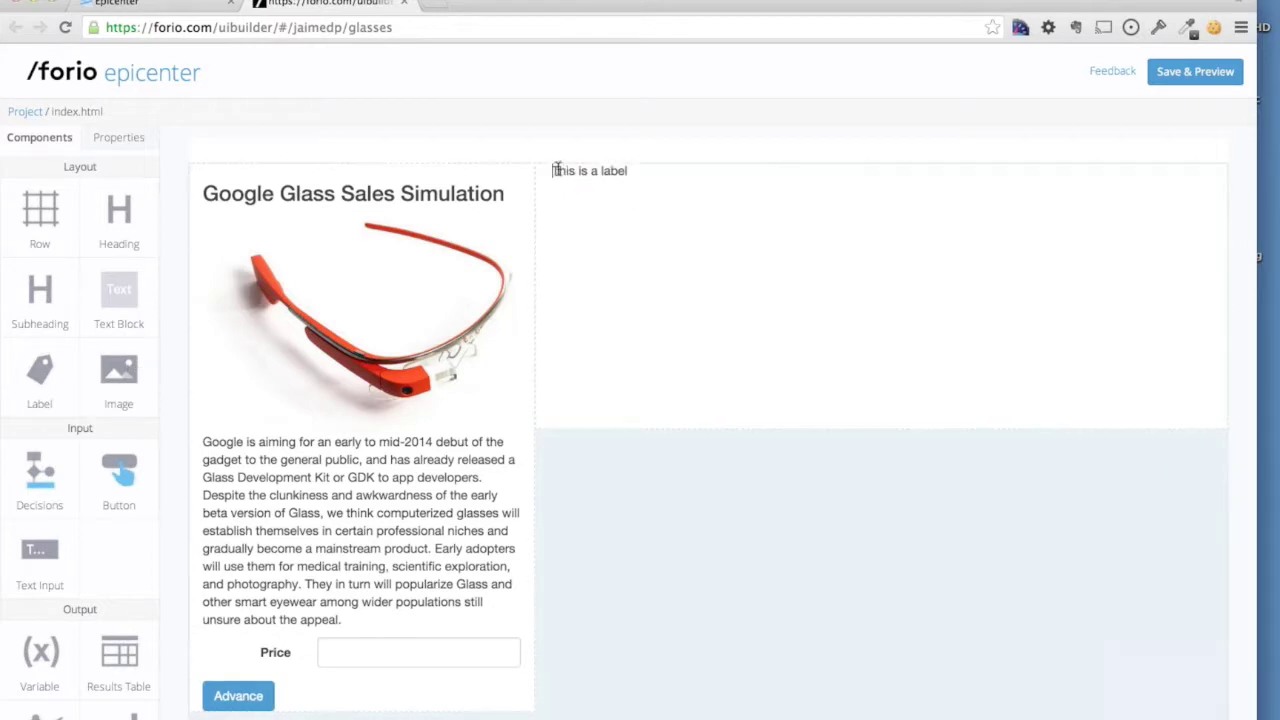
{"action": "double_click", "coordinate": [595, 181]}
{"action": "type", "text": "Cueewn"}
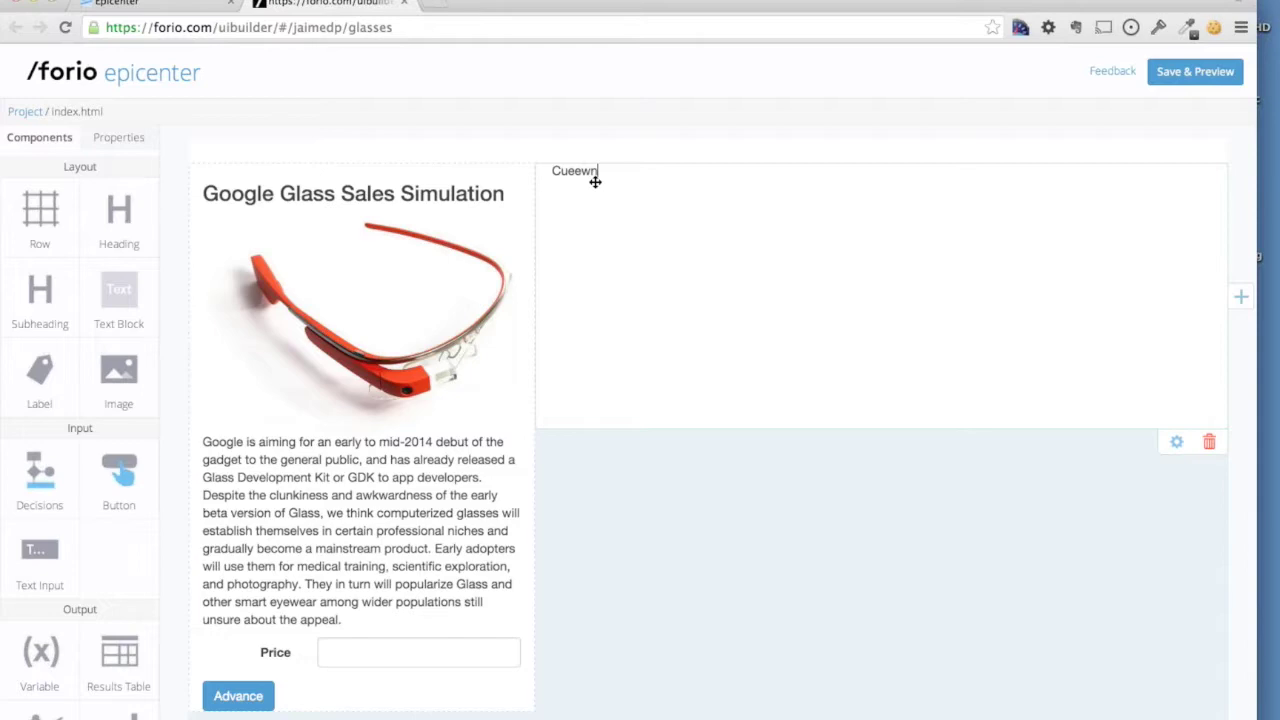
{"action": "key", "text": "BackSpace"}
{"action": "key", "text": "BackSpace"}
{"action": "key", "text": "BackSpace"}
{"action": "type", "text": "rrent"}
{"action": "key", "text": "Home"}
{"action": "key", "text": "BackSpace"}
{"action": "key", "text": "End"}
{"action": "type", "text": "Year:"}
{"action": "key", "text": "Return"}
Place a variable beside the "Current Year:" label and set its model variable to Time.
{"action": "left_click_drag", "start_coordinate": [38, 667], "coordinate": [666, 217]}
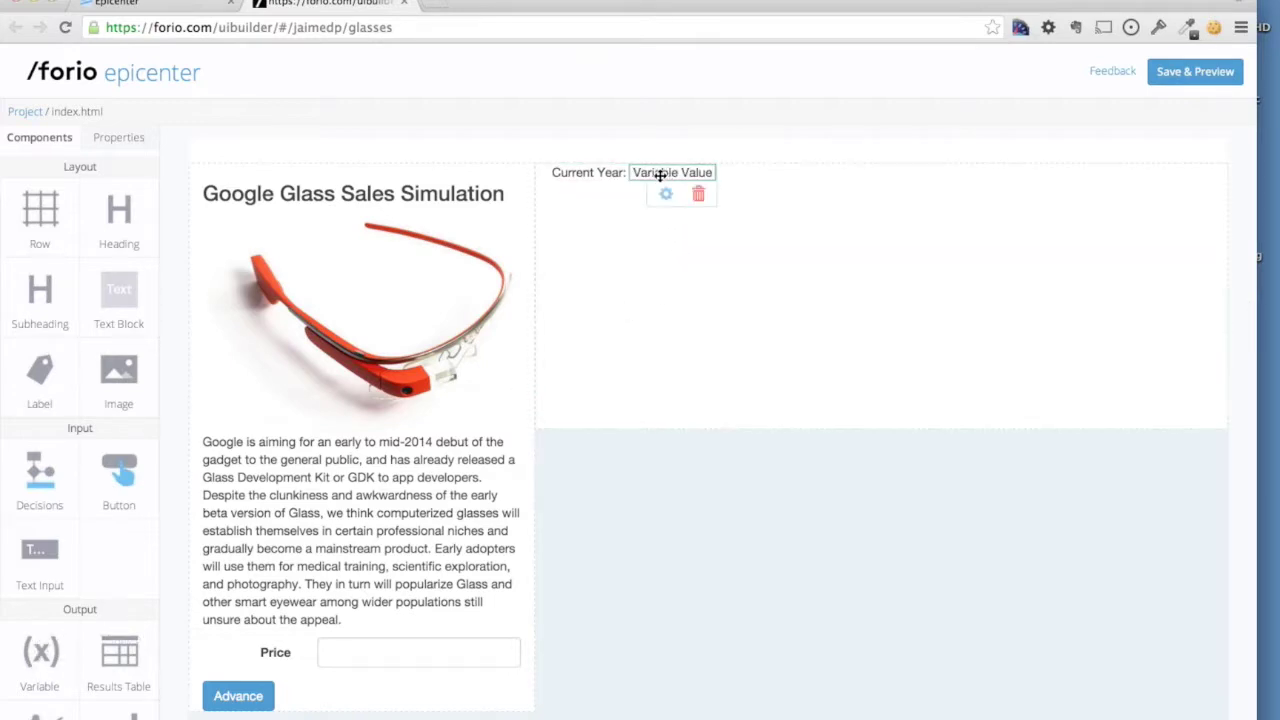
{"action": "left_click", "coordinate": [666, 193]}
{"action": "left_click", "coordinate": [89, 433]}
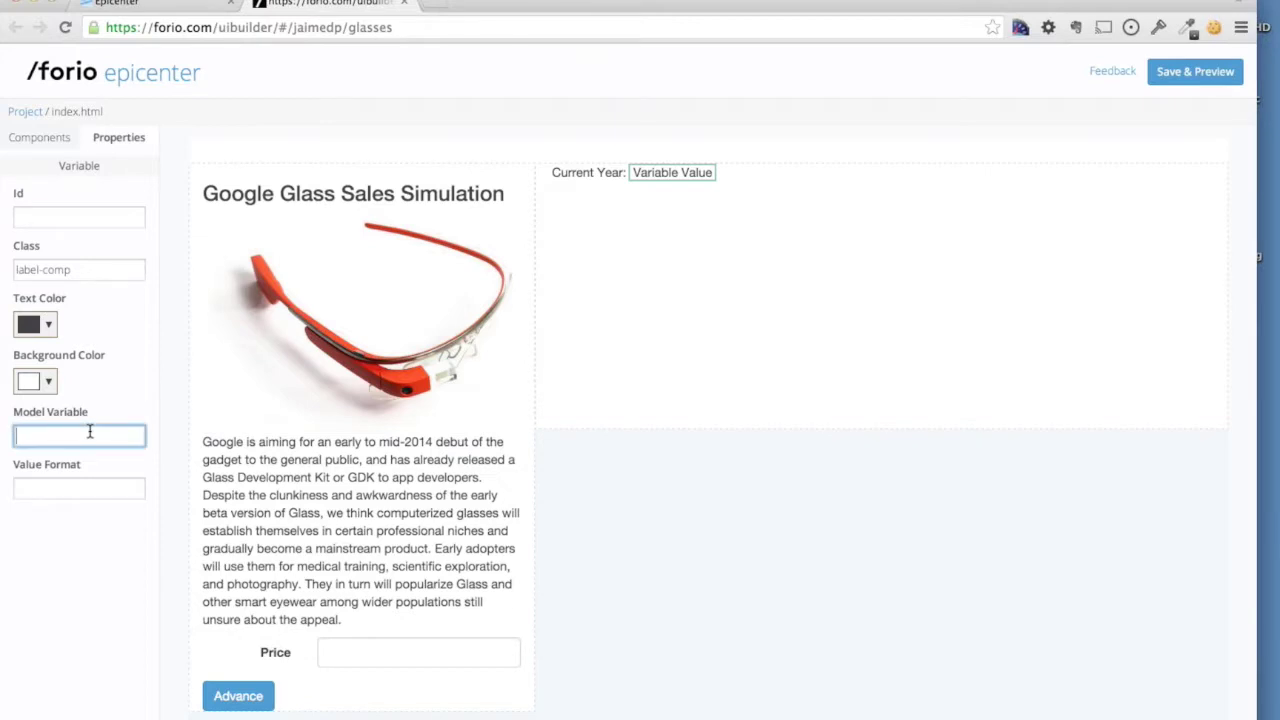
{"action": "type", "text": "T"}
{"action": "key", "text": "Tab"}
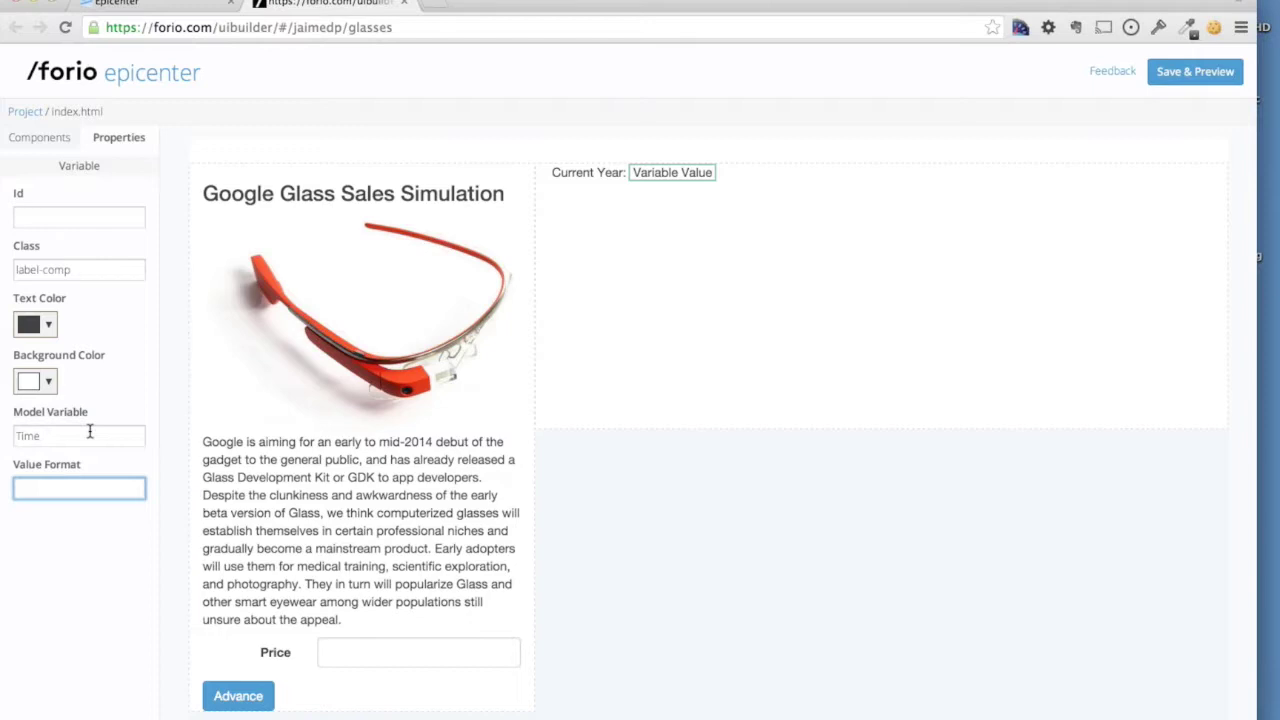
Place a results table below the current year line and open its properties.
{"action": "left_click", "coordinate": [40, 138]}
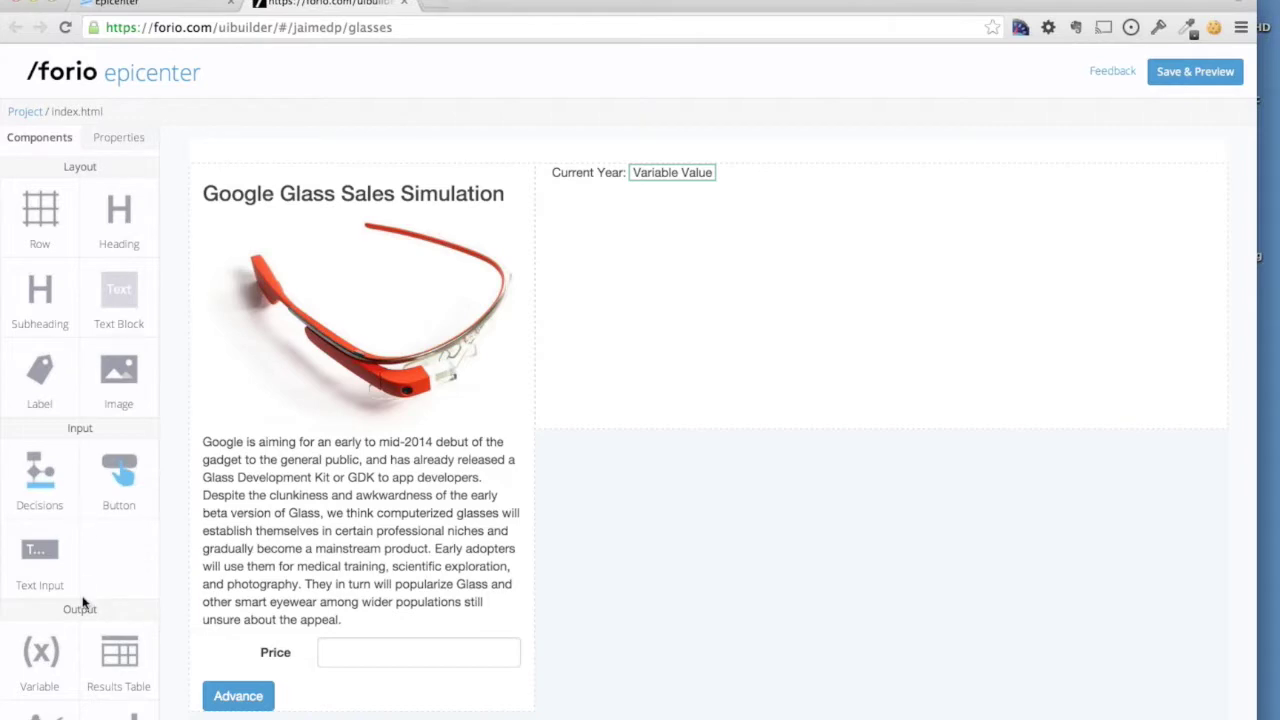
{"action": "left_click_drag", "start_coordinate": [120, 660], "coordinate": [650, 272]}
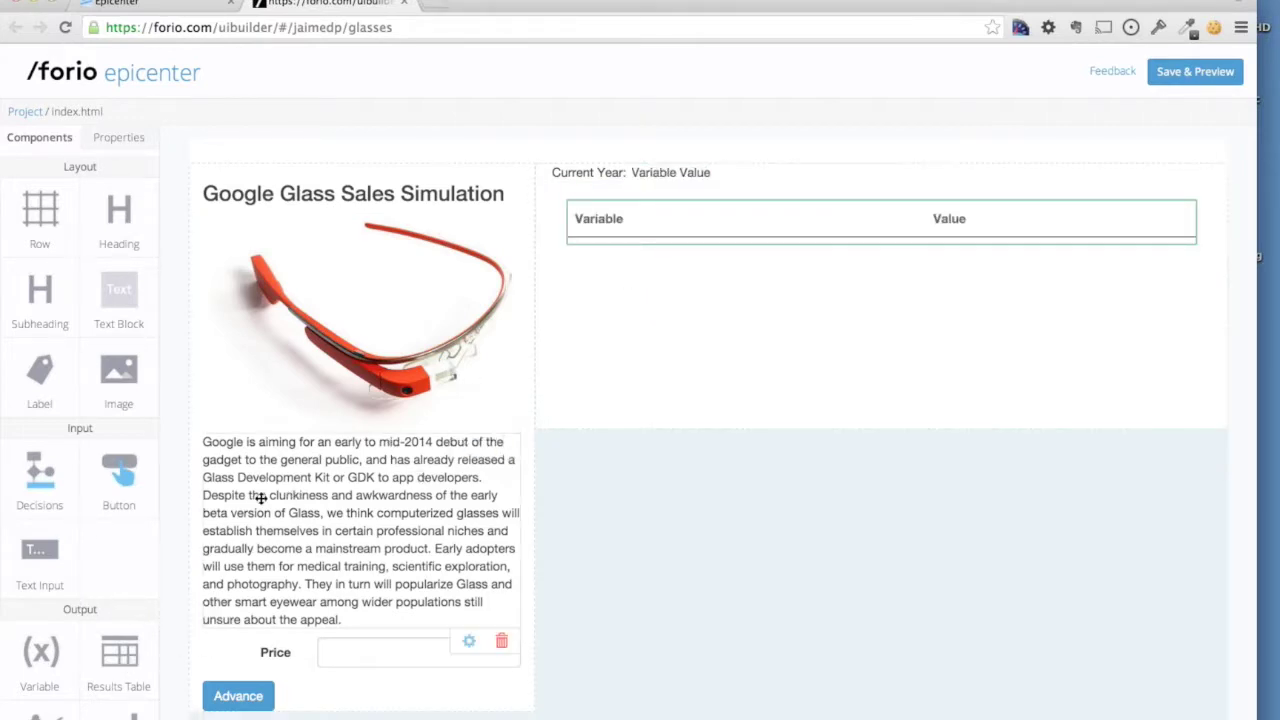
{"action": "left_click", "coordinate": [1140, 258]}
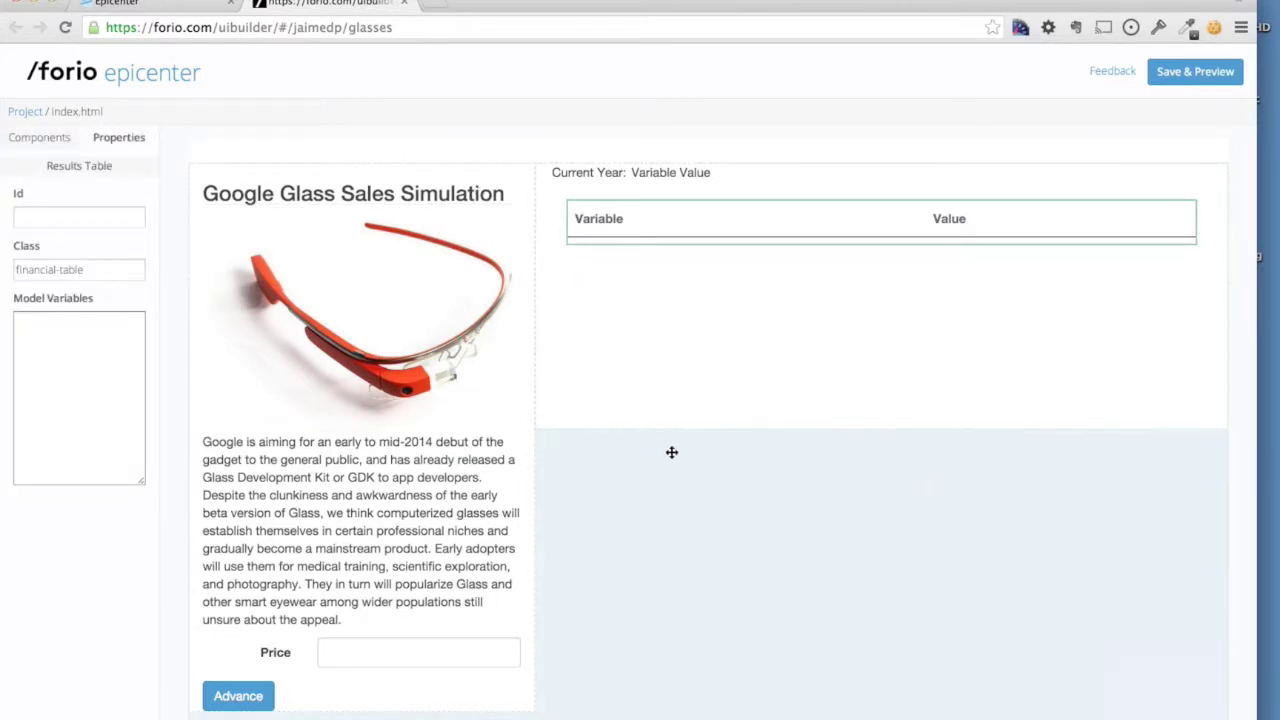
List Price, Sales, Revenue and Profit as the results table's model variables.
{"action": "left_click", "coordinate": [51, 425]}
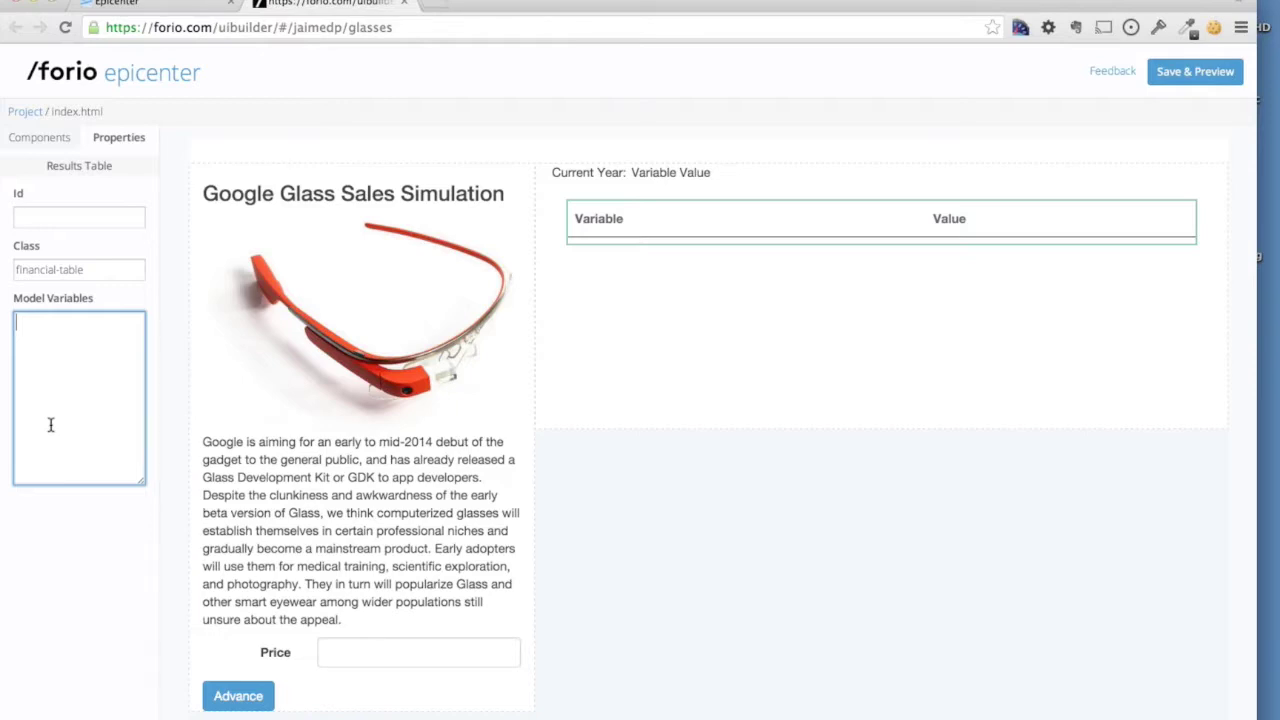
{"action": "type", "text": "Price"}
{"action": "key", "text": "Return"}
{"action": "type", "text": "Sales"}
{"action": "key", "text": "Return"}
{"action": "type", "text": "Revenue"}
{"action": "key", "text": "Return"}
{"action": "type", "text": "Profit"}
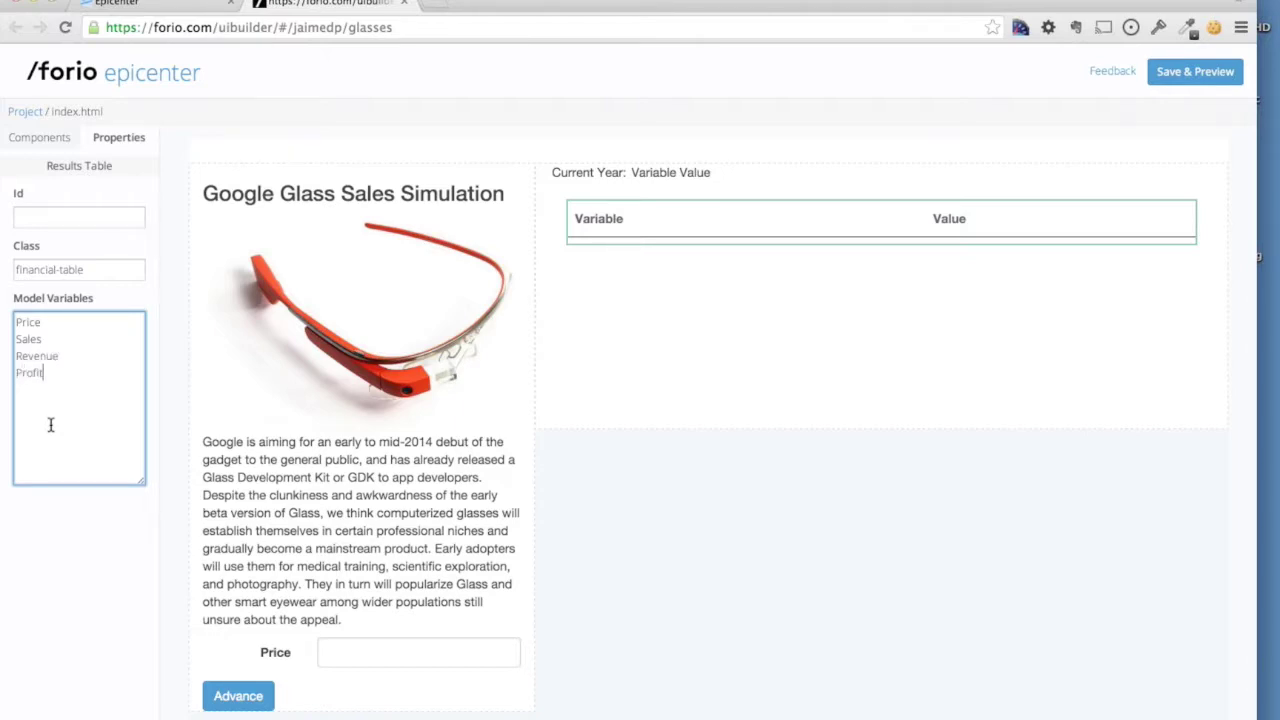
{"action": "key", "text": "Tab"}
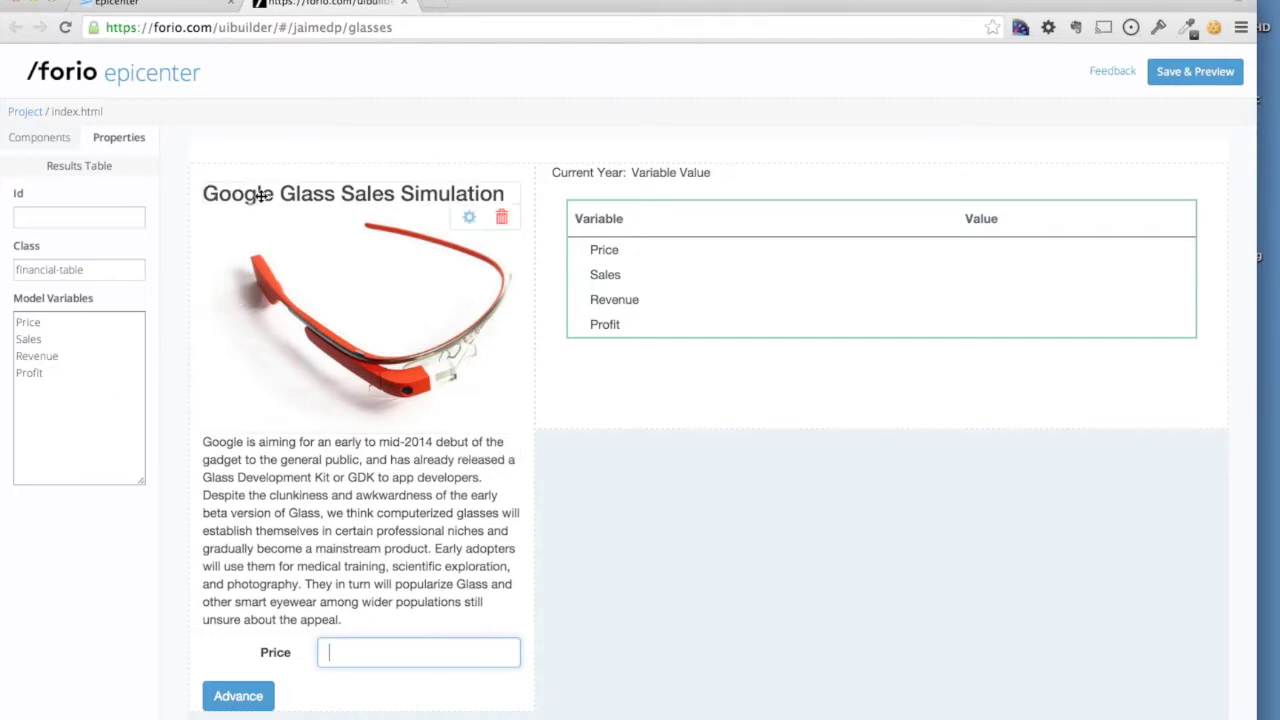
Add a row below the results table and resize its two columns to equal width.
{"action": "left_click", "coordinate": [57, 137]}
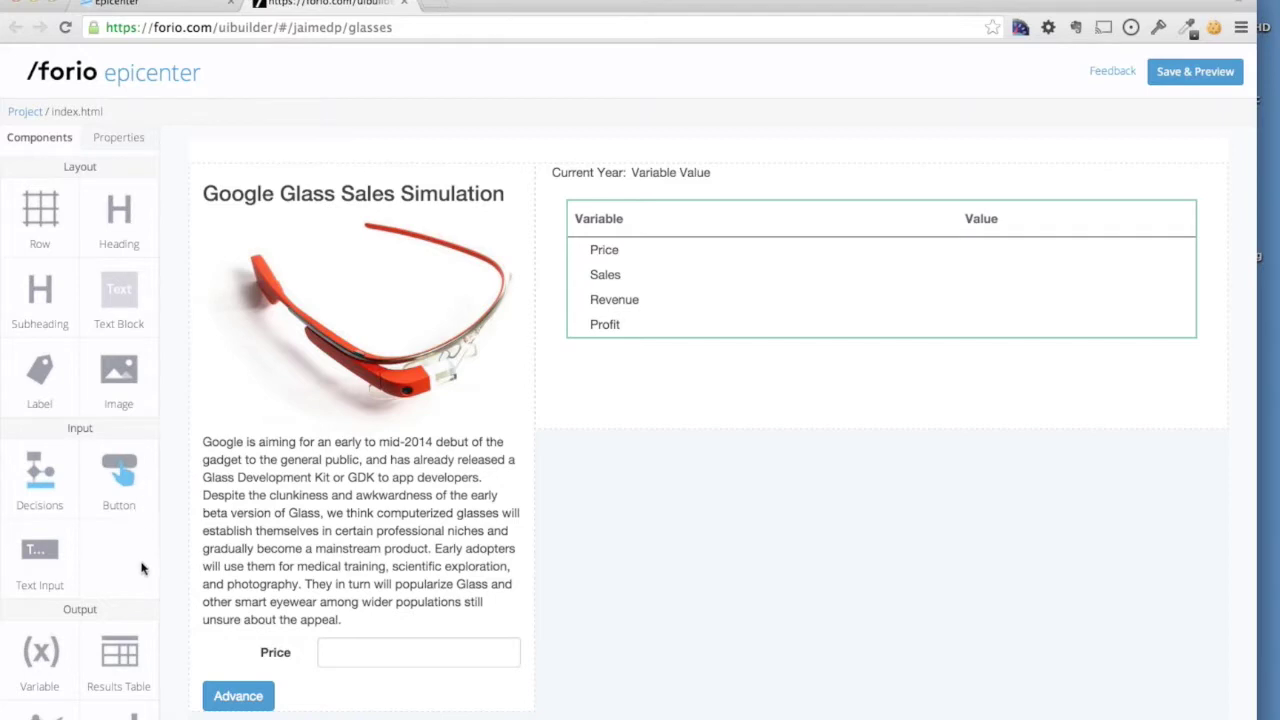
{"action": "left_click_drag", "start_coordinate": [36, 205], "coordinate": [712, 370]}
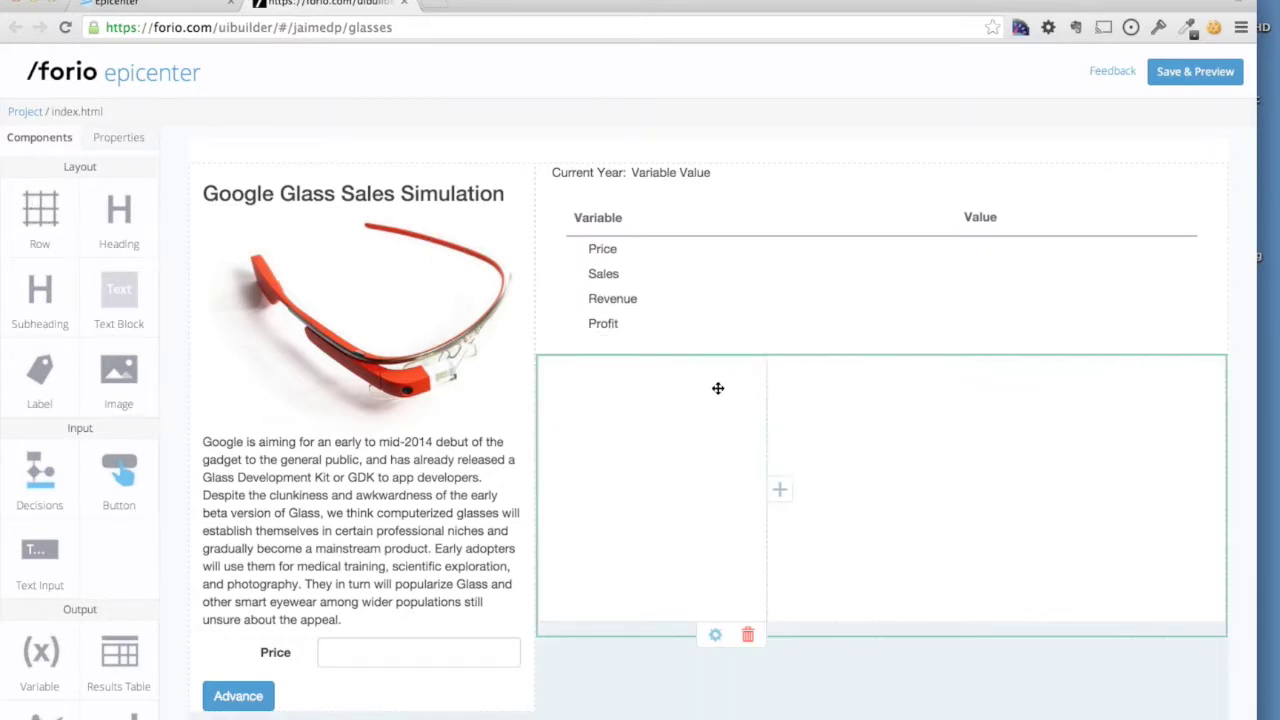
{"action": "left_click_drag", "start_coordinate": [766, 401], "coordinate": [880, 403]}
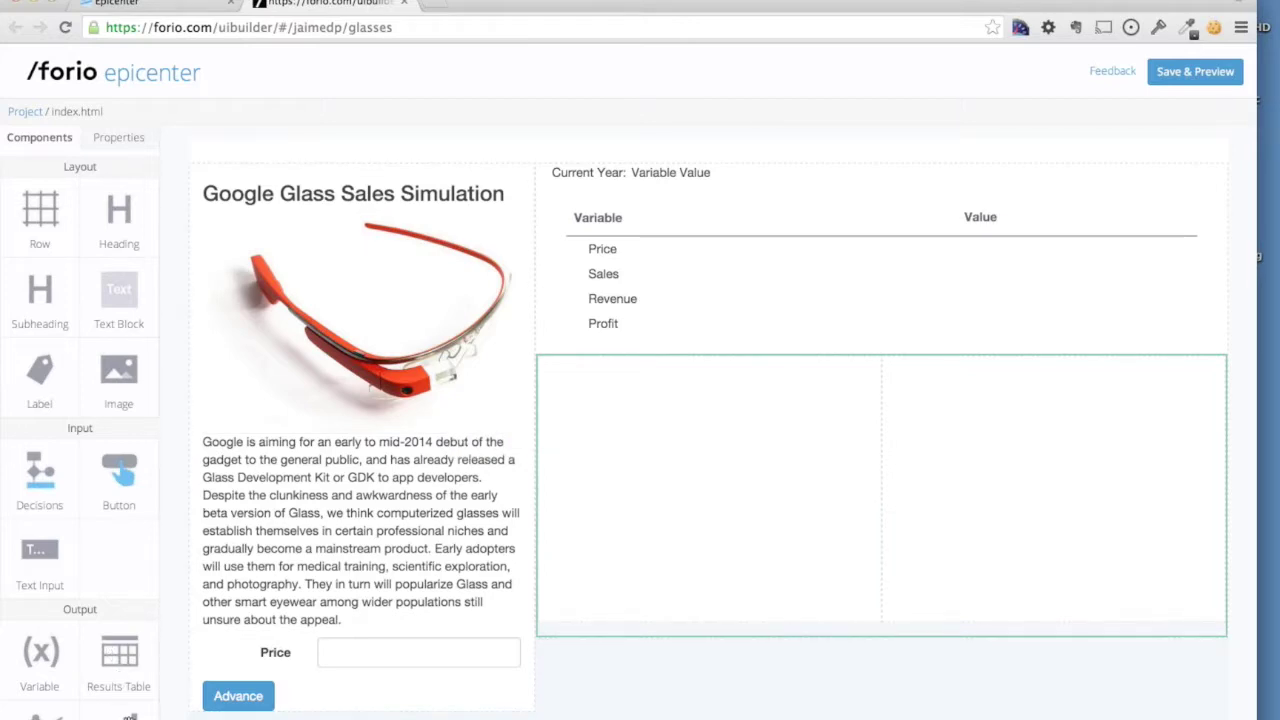
Add a column chart to the new row's first column, with Sales as Y-axis variable and Time as X-axis variable.
{"action": "scroll", "coordinate": [120, 714], "scroll_direction": "down", "scroll_amount": 1}
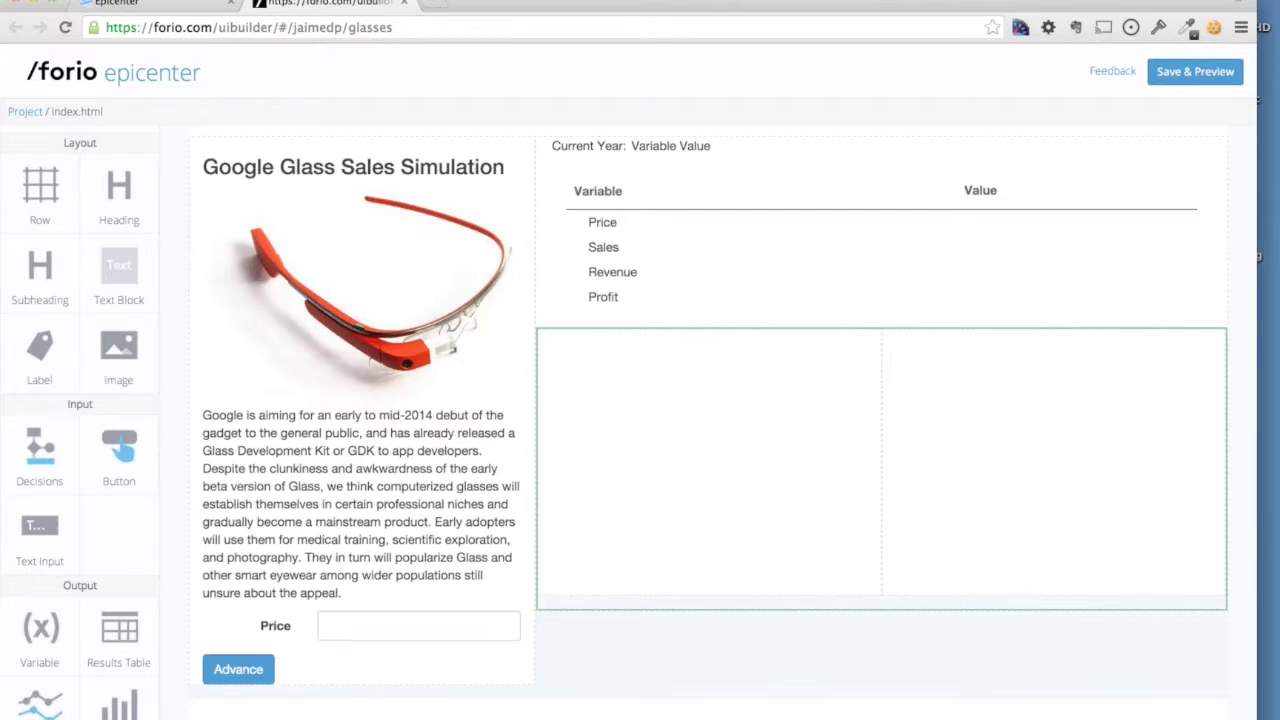
{"action": "left_click_drag", "start_coordinate": [118, 714], "coordinate": [596, 463]}
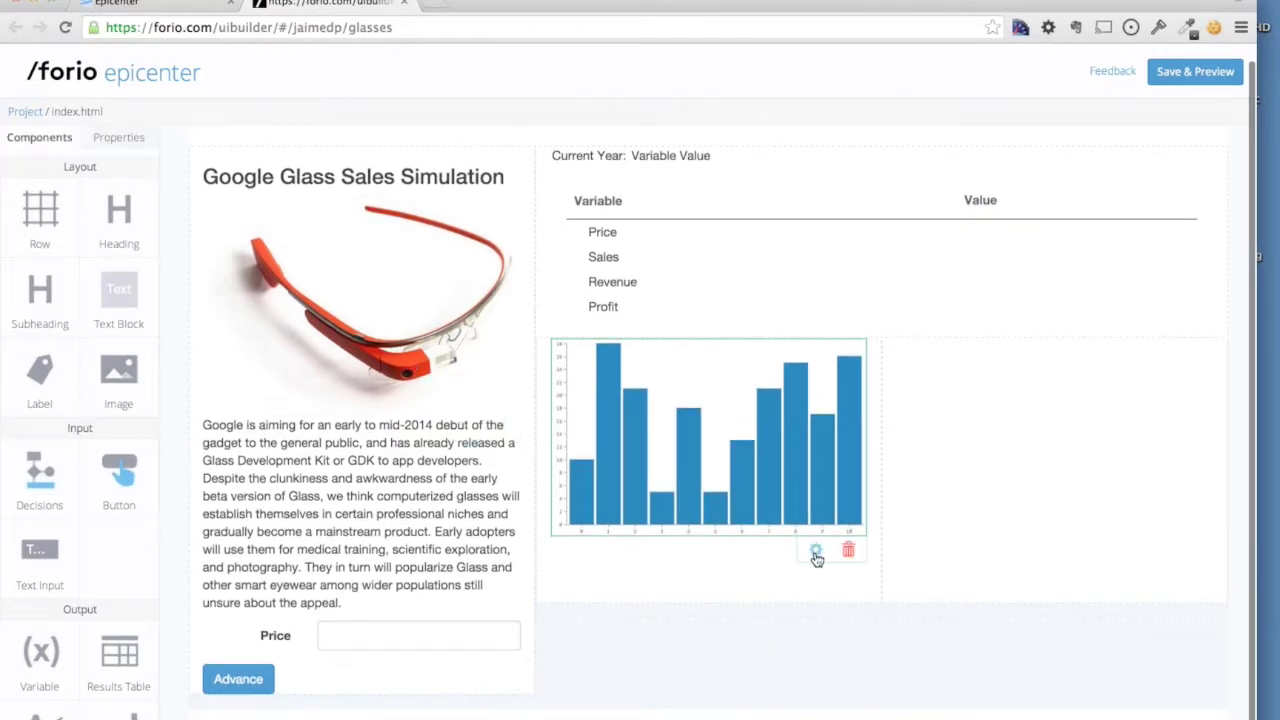
{"action": "left_click", "coordinate": [814, 555]}
{"action": "left_click", "coordinate": [51, 373]}
{"action": "type", "text": "Sales"}
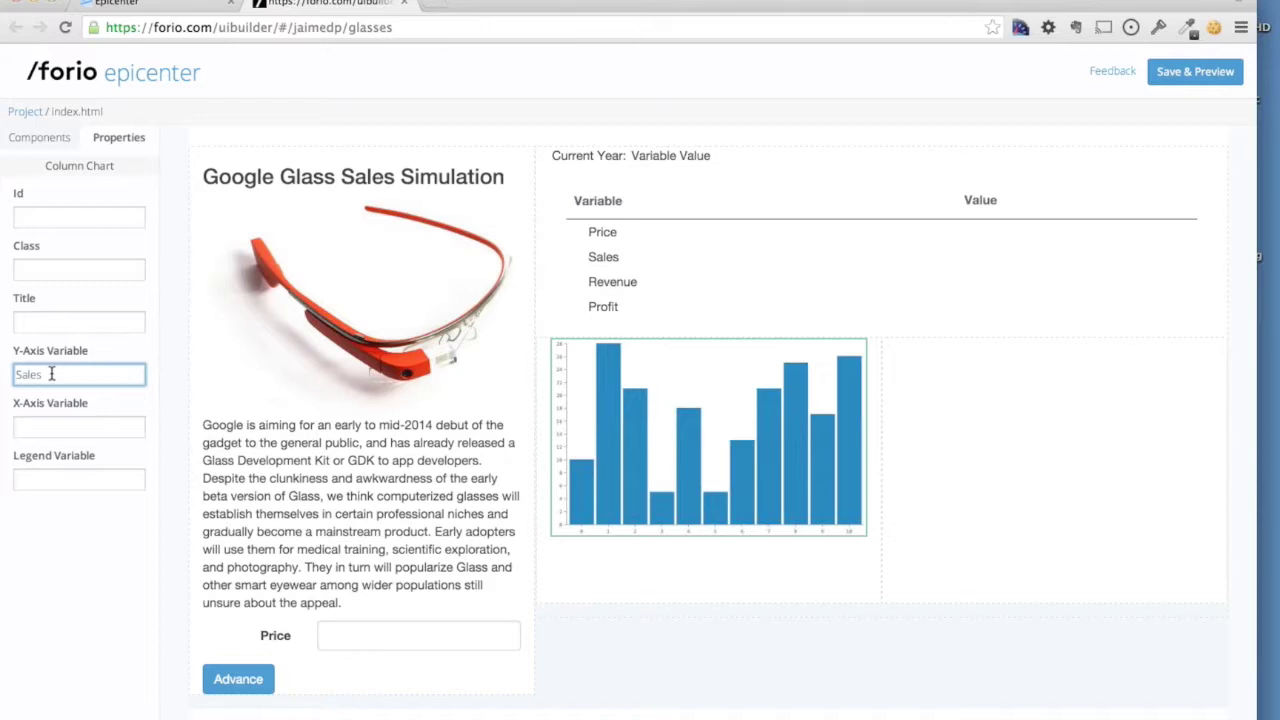
{"action": "key", "text": "Tab"}
{"action": "type", "text": "Time"}
{"action": "key", "text": "Tab"}
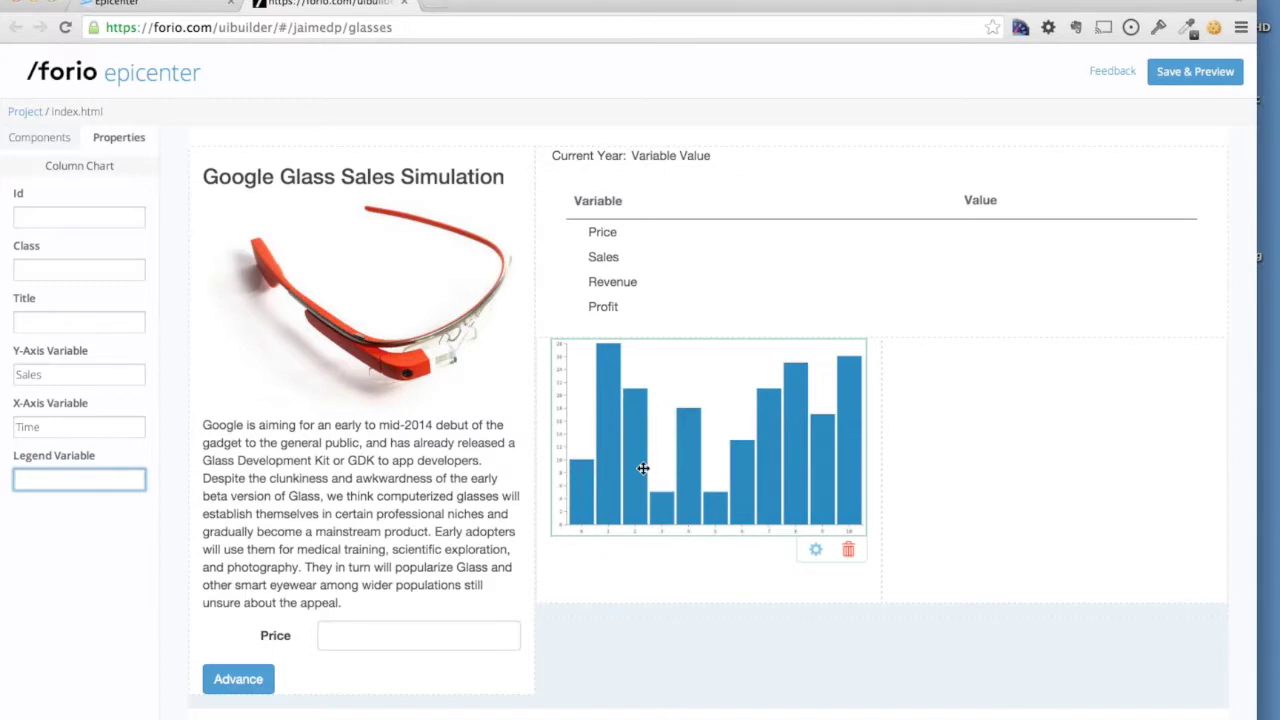
Add a line chart beside the column chart, with Revenue as Y-axis variable and Time as X-axis variable.
{"action": "left_click", "coordinate": [54, 139]}
{"action": "left_click_drag", "start_coordinate": [40, 712], "coordinate": [991, 439]}
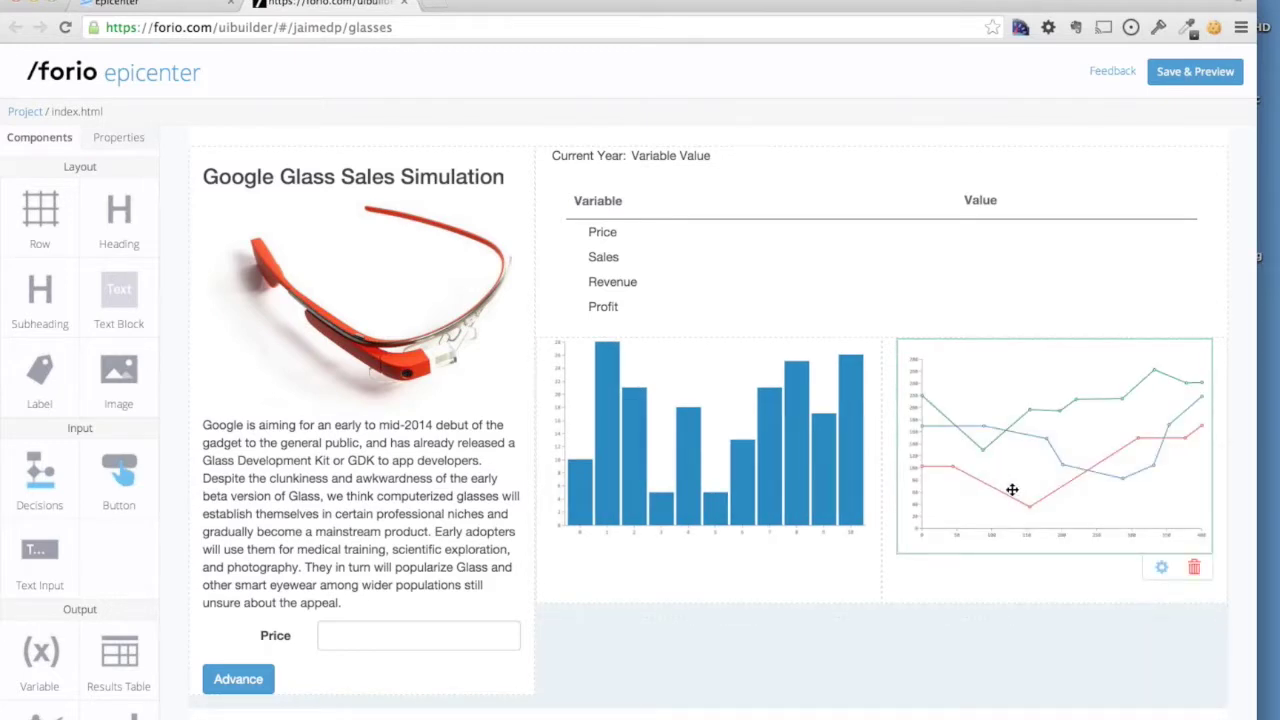
{"action": "left_click", "coordinate": [1160, 570]}
{"action": "left_click", "coordinate": [45, 376]}
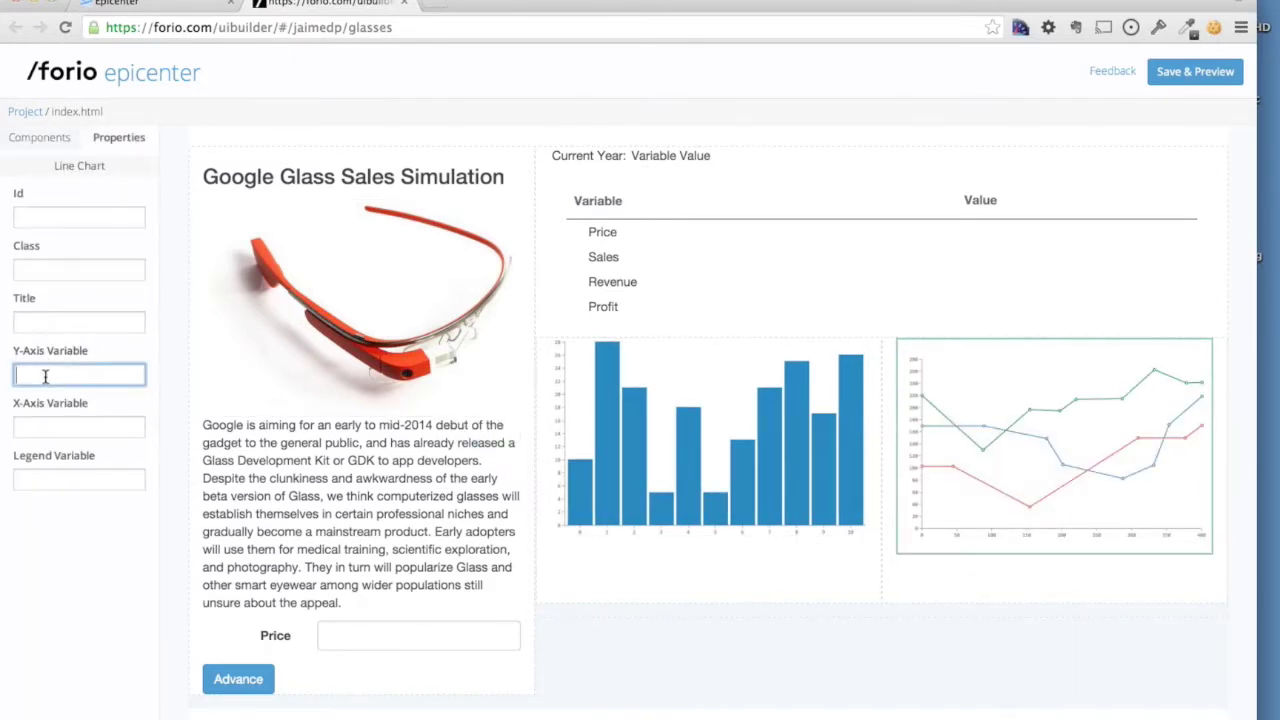
{"action": "type", "text": "Revenue"}
{"action": "key", "text": "Tab"}
{"action": "type", "text": "Time"}
{"action": "key", "text": "Tab"}
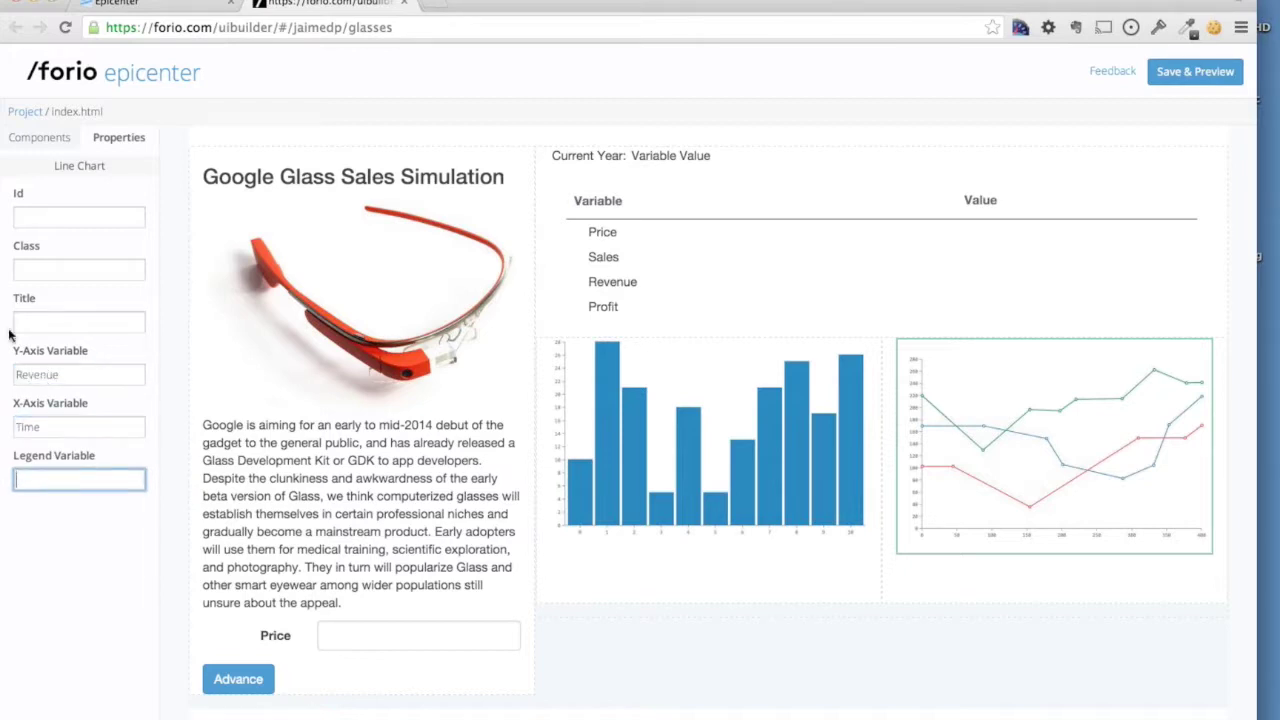
Insert another row beneath the two charts and make its two columns equally wide.
{"action": "left_click", "coordinate": [35, 139]}
{"action": "mouse_move", "coordinate": [884, 628]}
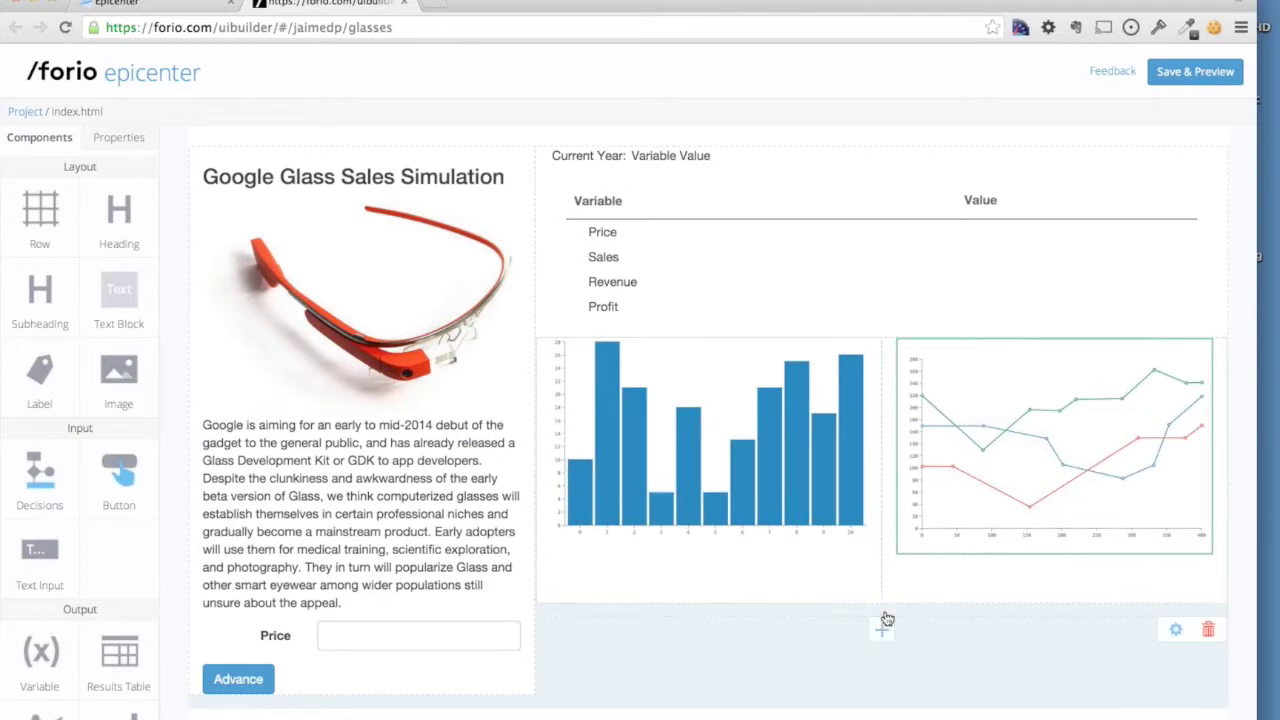
{"action": "left_click", "coordinate": [881, 631]}
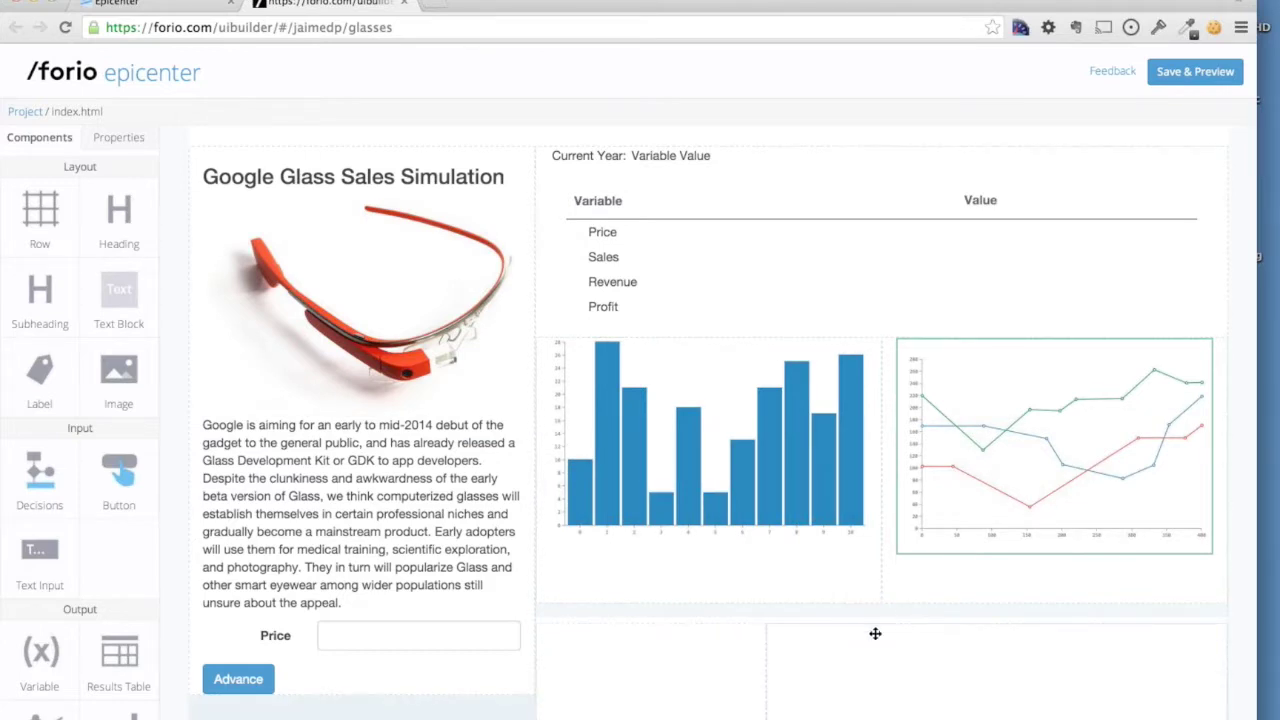
{"action": "left_click", "coordinate": [880, 658]}
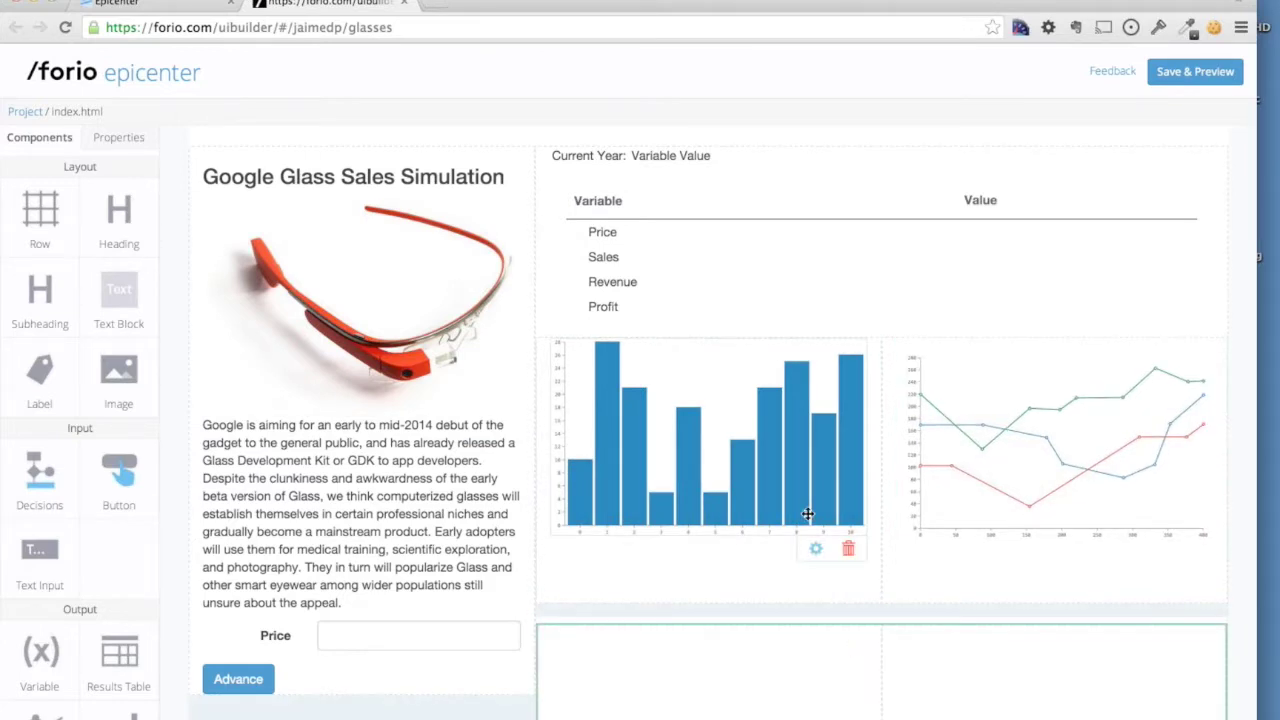
Place a line chart in the first column of the second chart row.
{"action": "scroll", "coordinate": [808, 514], "scroll_direction": "down", "scroll_amount": 3}
{"action": "left_click_drag", "start_coordinate": [86, 712], "coordinate": [630, 517]}
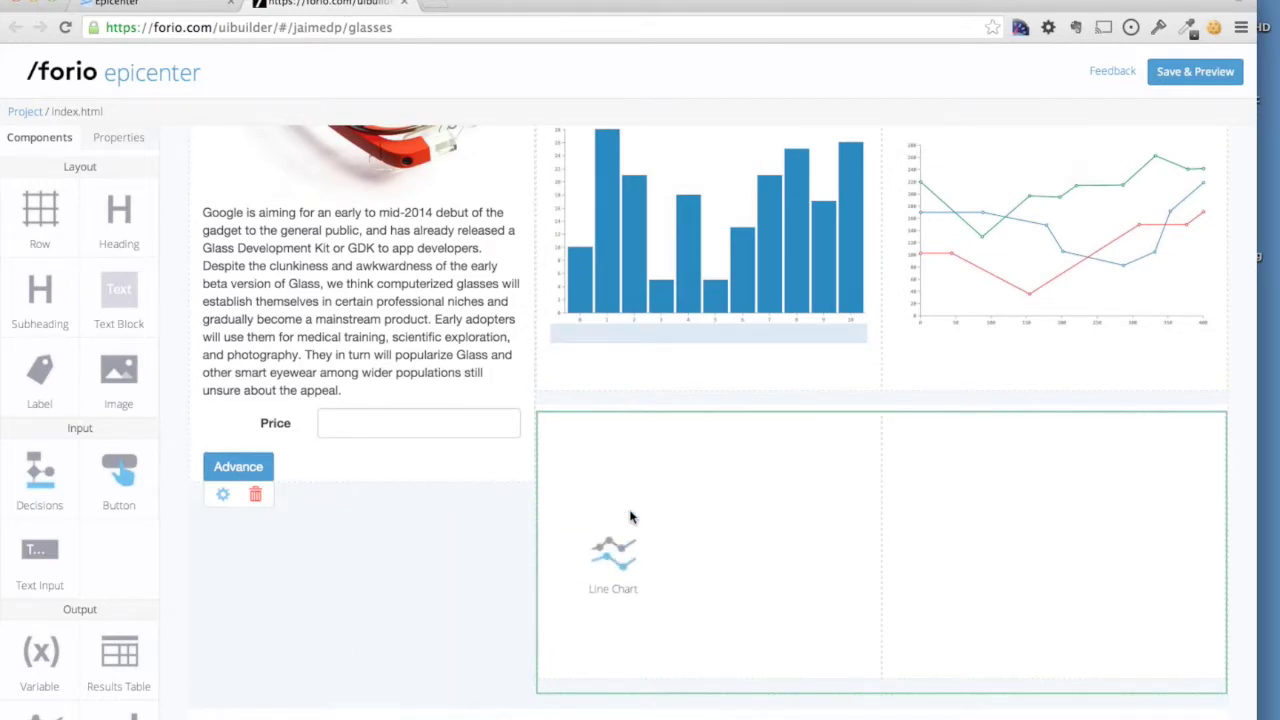
{"action": "left_click_drag", "start_coordinate": [630, 517], "coordinate": [640, 515]}
{"action": "scroll", "coordinate": [785, 560], "scroll_direction": "up", "scroll_amount": 3}
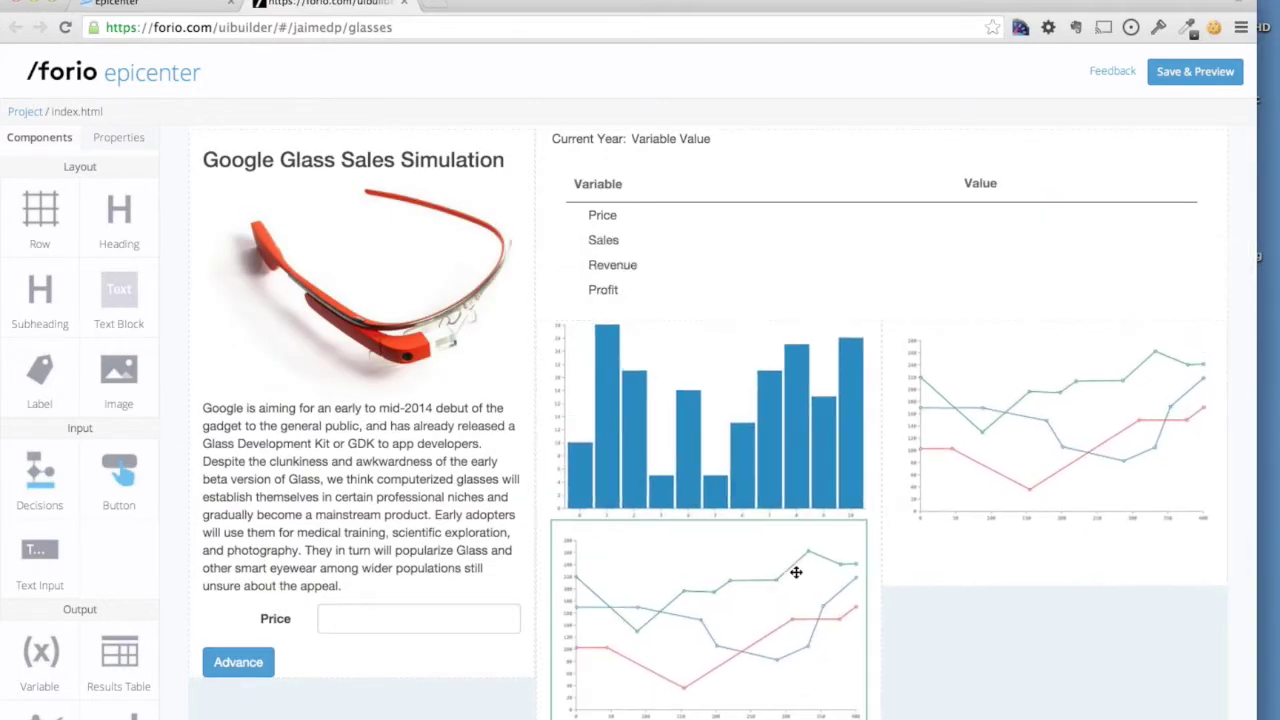
{"action": "left_click_drag", "start_coordinate": [794, 571], "coordinate": [751, 600]}
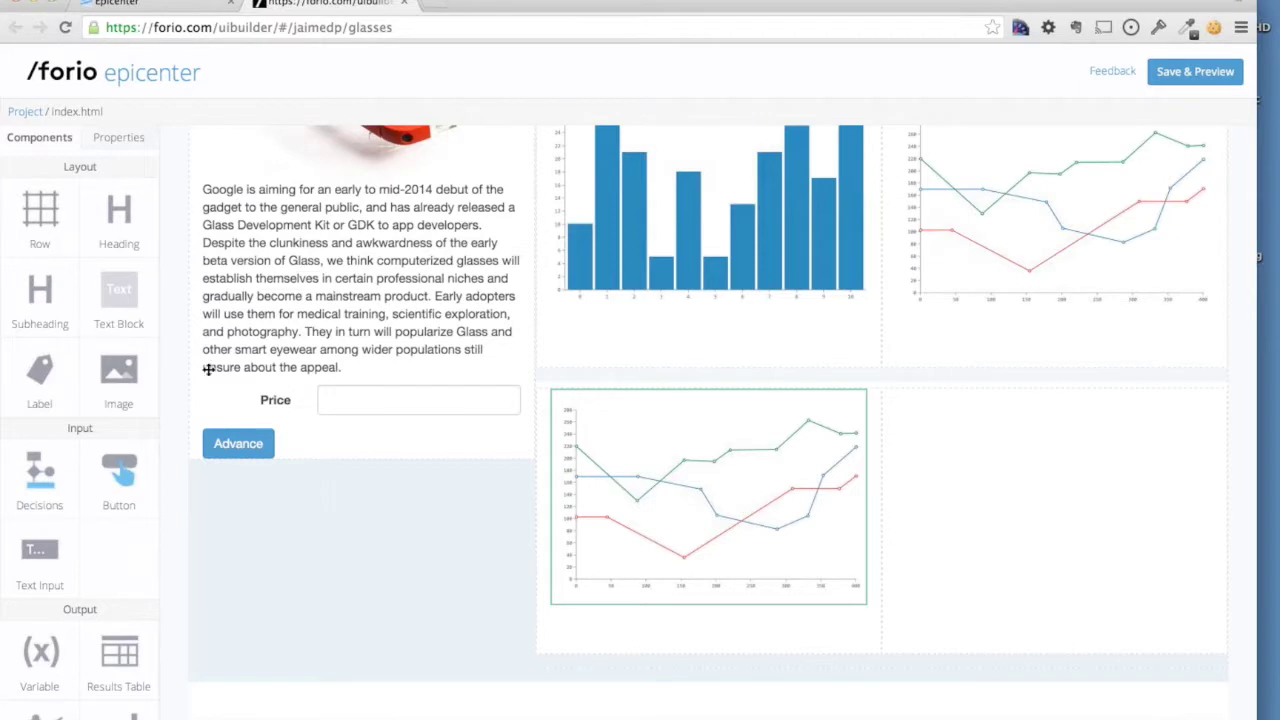
Set the lower line chart's Y-axis variable to Profit and its X-axis variable to Time.
{"action": "left_click", "coordinate": [130, 138]}
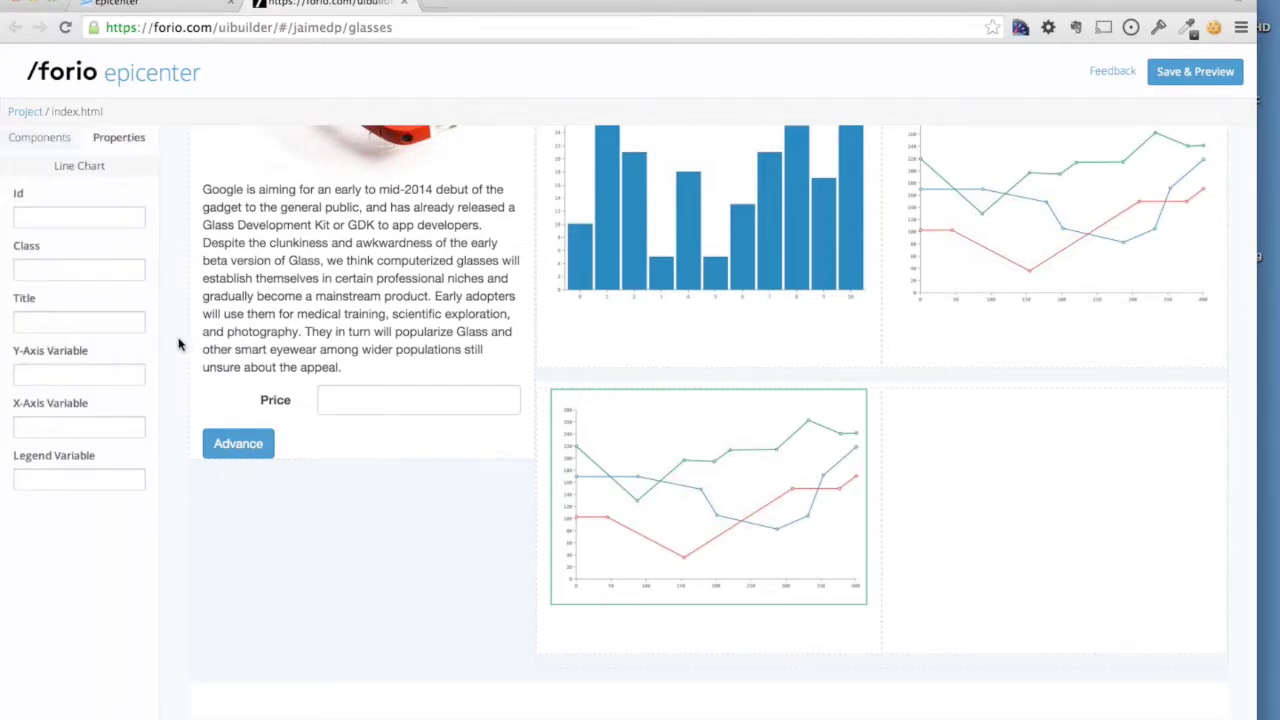
{"action": "left_click", "coordinate": [40, 373]}
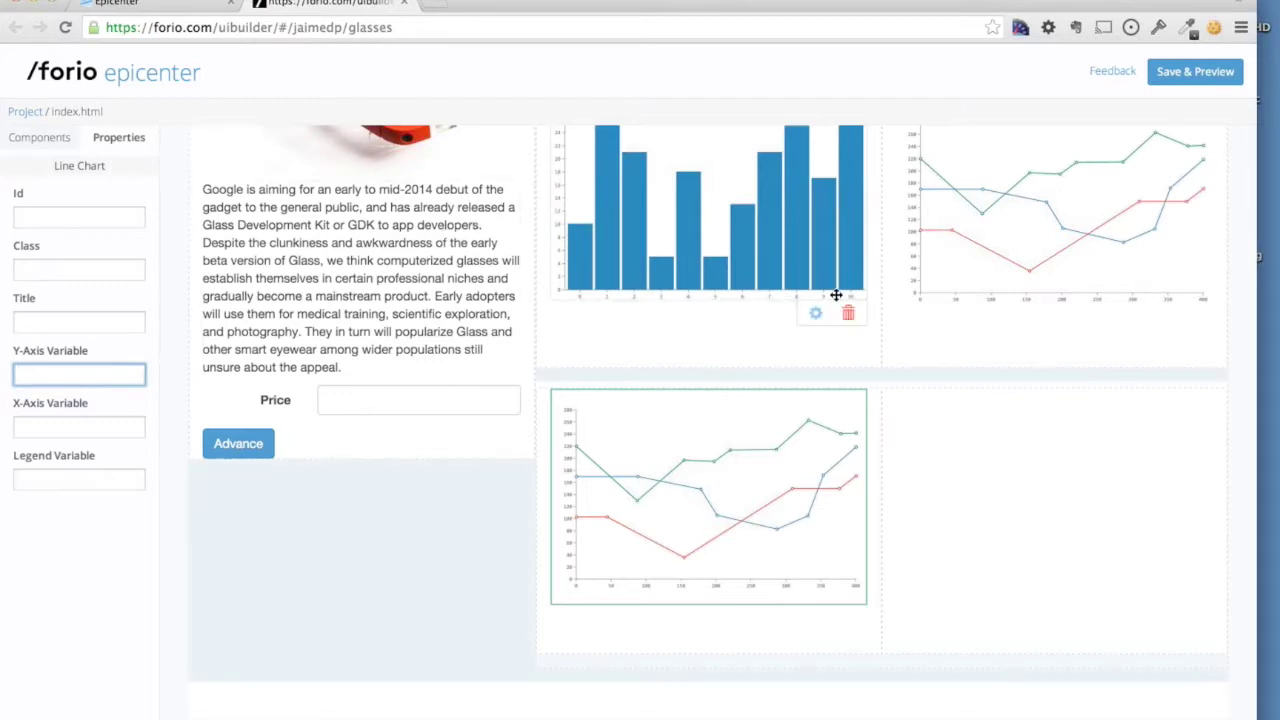
{"action": "type", "text": "Pro"}
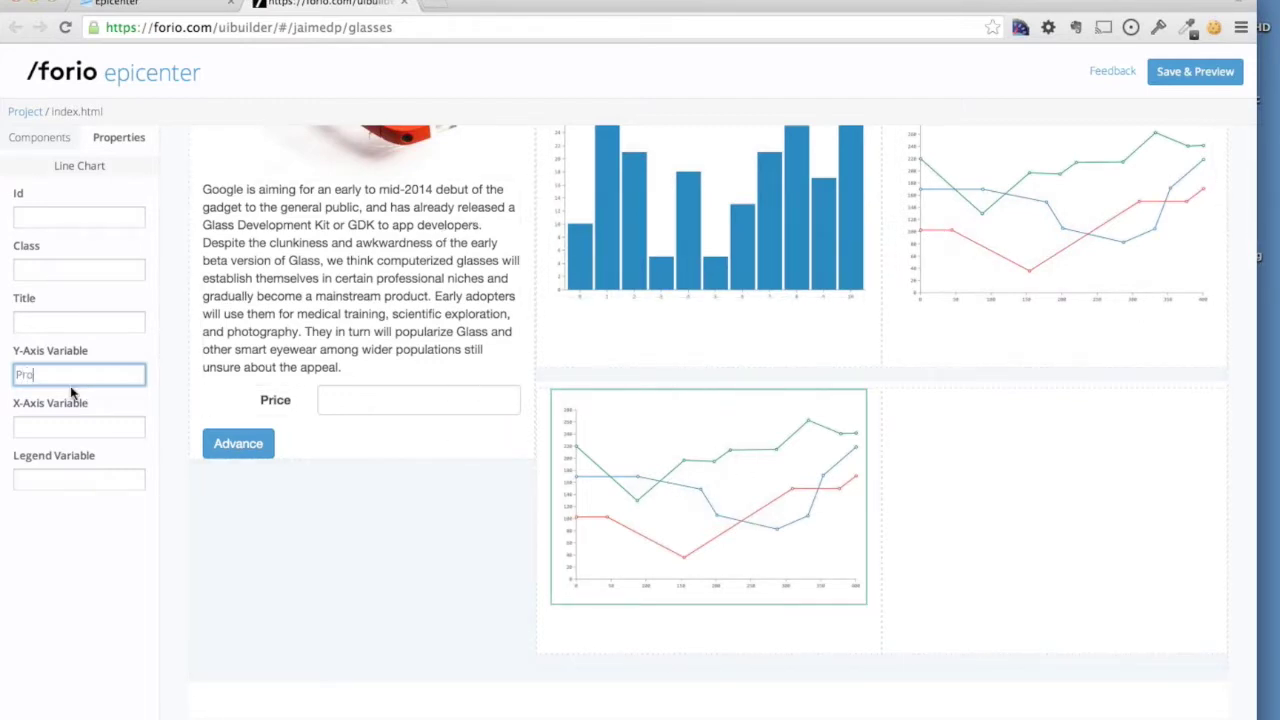
{"action": "type", "text": "fit"}
{"action": "key", "text": "Tab"}
{"action": "type", "text": "Time"}
{"action": "key", "text": "Tab"}
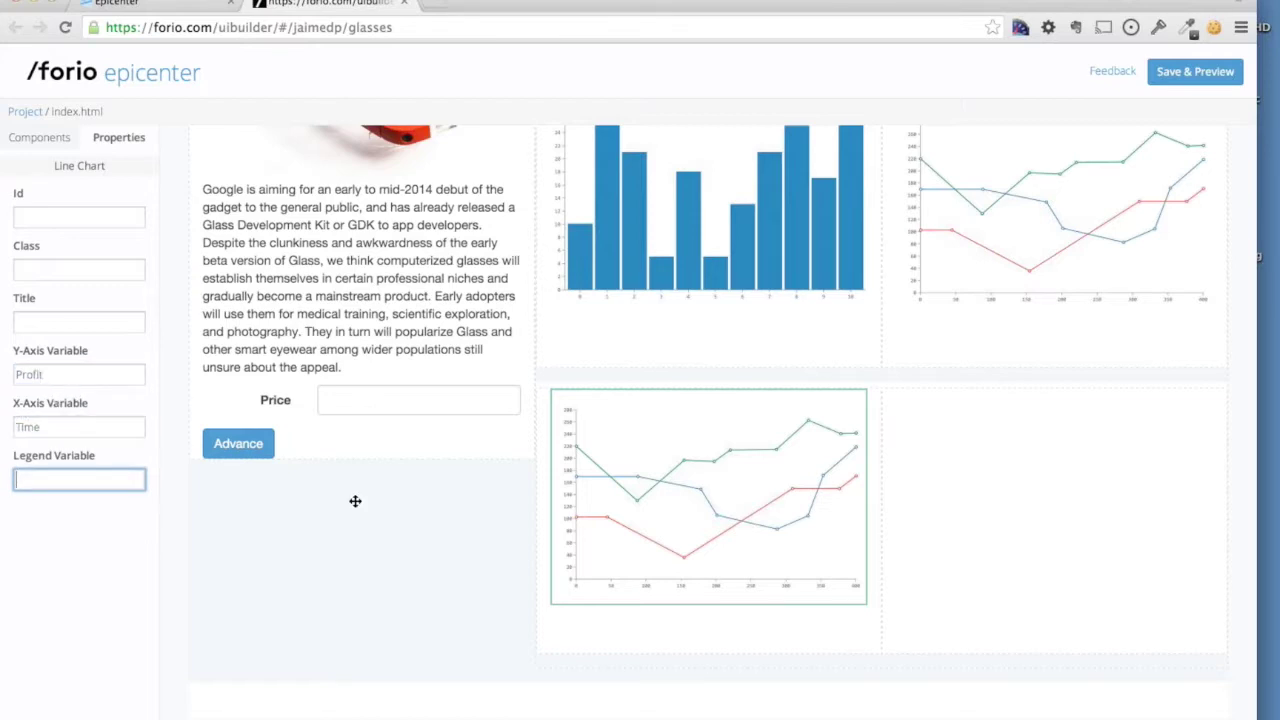
Place a column chart in the empty column beside the Profit line chart.
{"action": "left_click", "coordinate": [43, 140]}
{"action": "left_click_drag", "start_coordinate": [95, 717], "coordinate": [973, 452]}
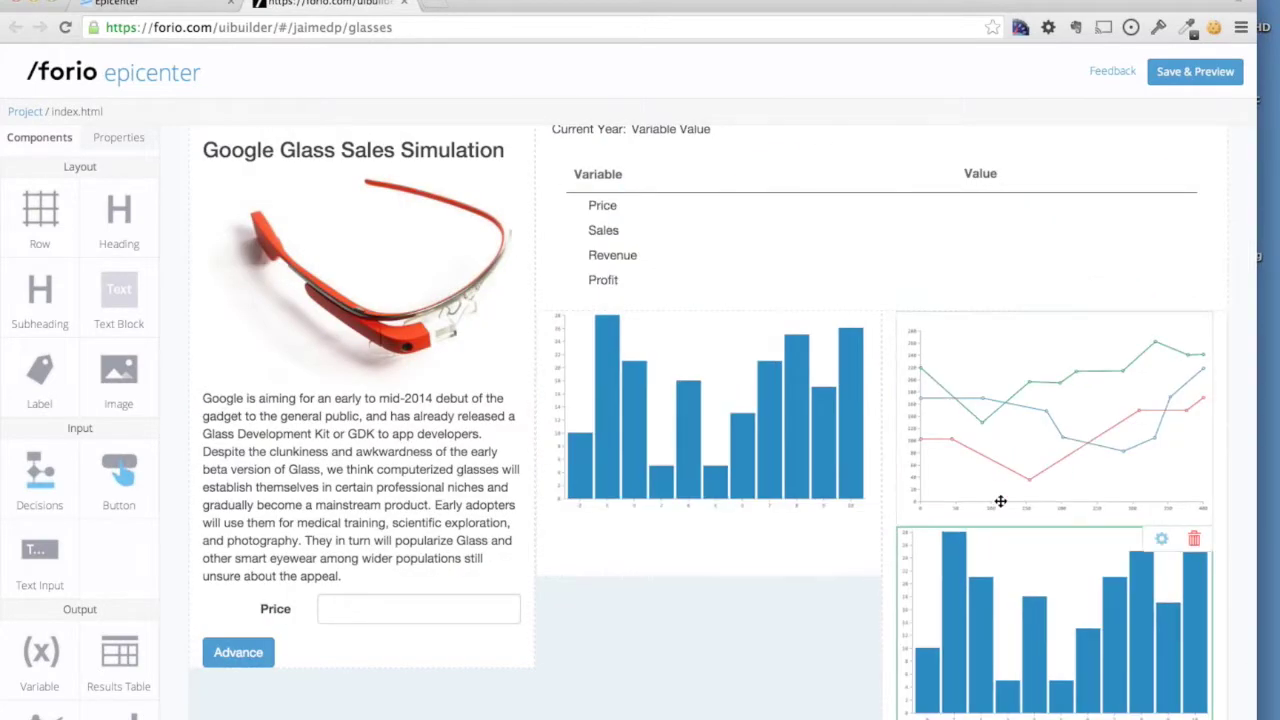
{"action": "scroll", "coordinate": [1000, 501], "scroll_direction": "down", "scroll_amount": 1}
{"action": "left_click_drag", "start_coordinate": [1000, 501], "coordinate": [1016, 474]}
{"action": "left_click", "coordinate": [1016, 474]}
Set the lower column chart's Y-axis variable to Performance and its X-axis variable to Time.
{"action": "left_click", "coordinate": [103, 140]}
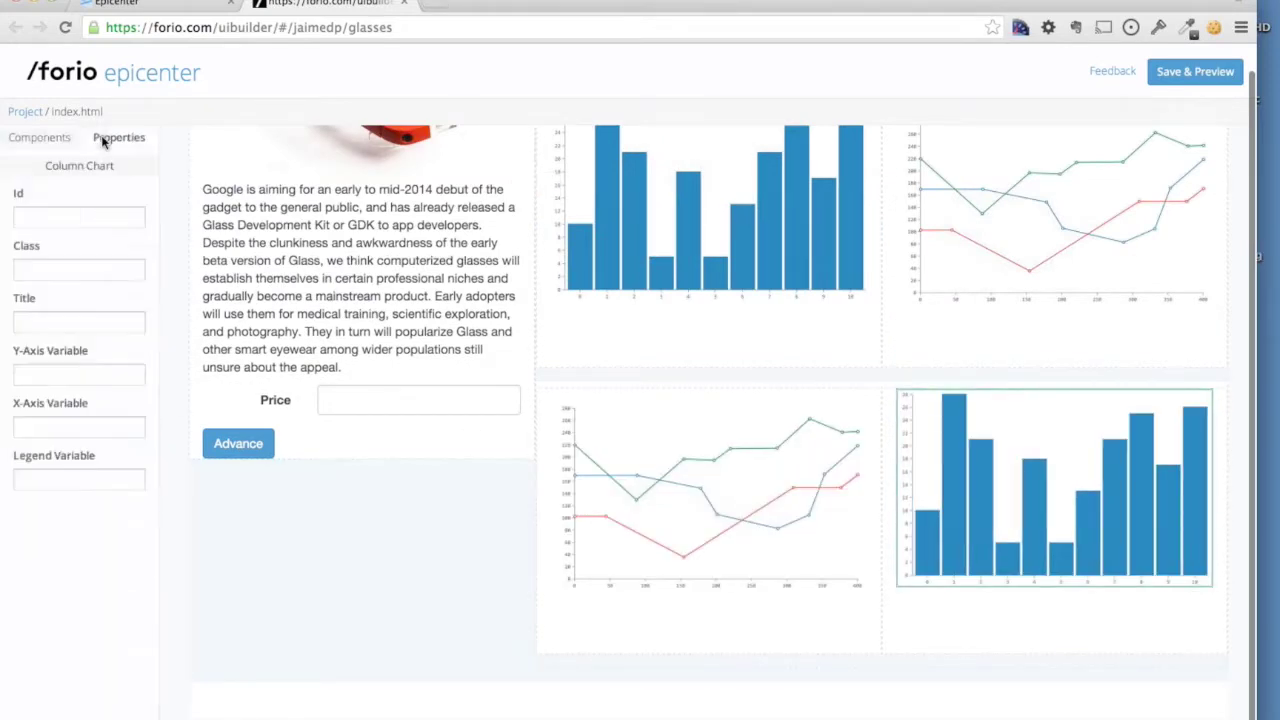
{"action": "left_click", "coordinate": [60, 370]}
{"action": "type", "text": "Performance"}
{"action": "key", "text": "Tab"}
{"action": "type", "text": "Time"}
{"action": "key", "text": "Tab"}
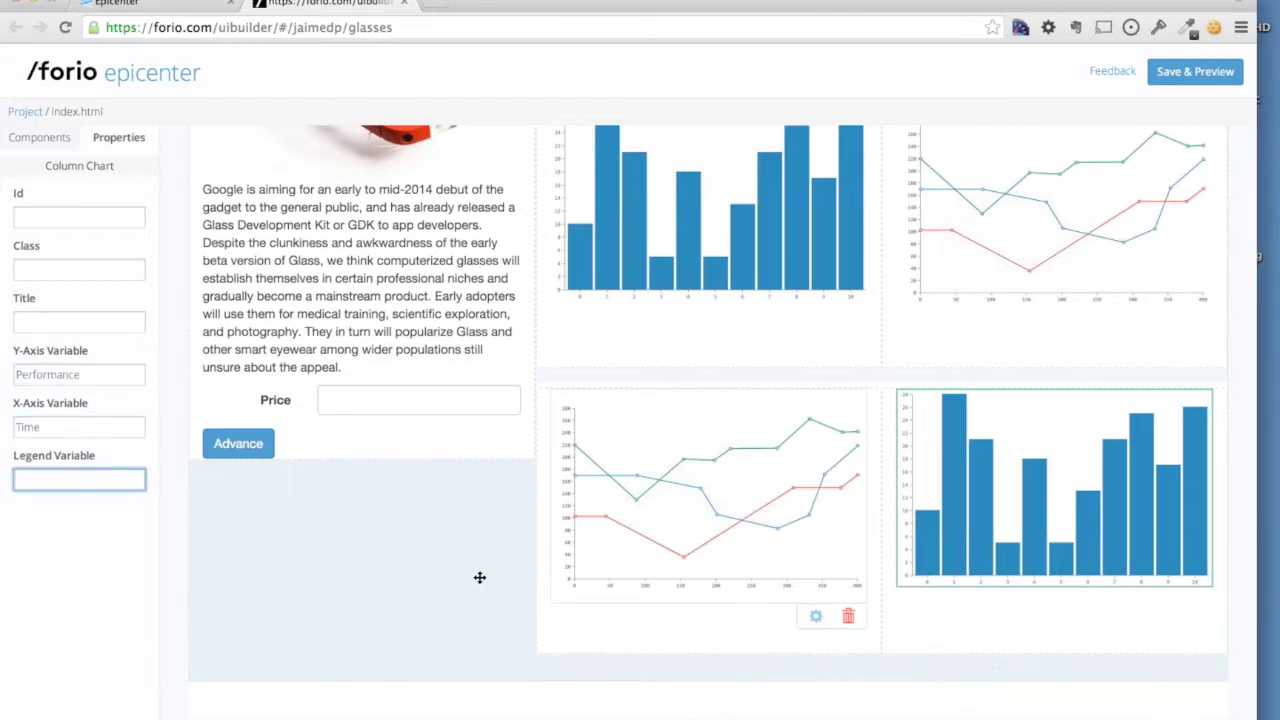
Save the interface and view the resulting simulation page.
{"action": "scroll", "coordinate": [480, 577], "scroll_direction": "up", "scroll_amount": 5}
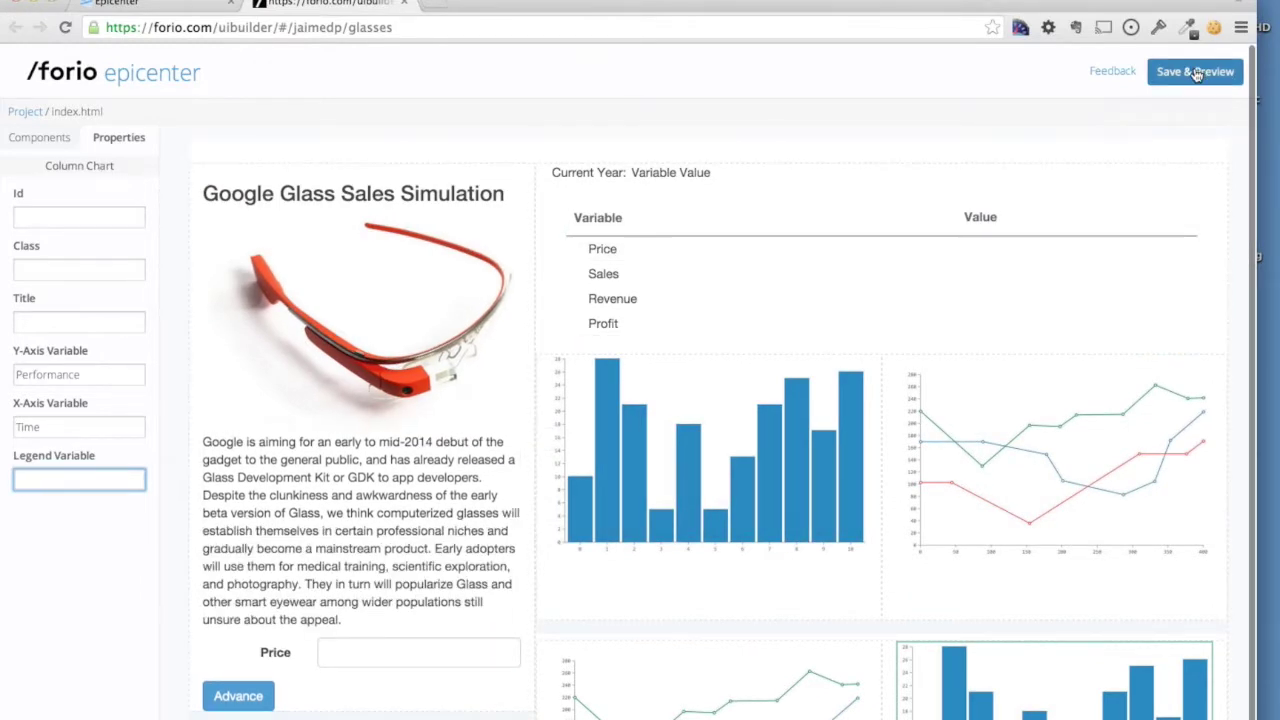
{"action": "left_click", "coordinate": [1197, 74]}
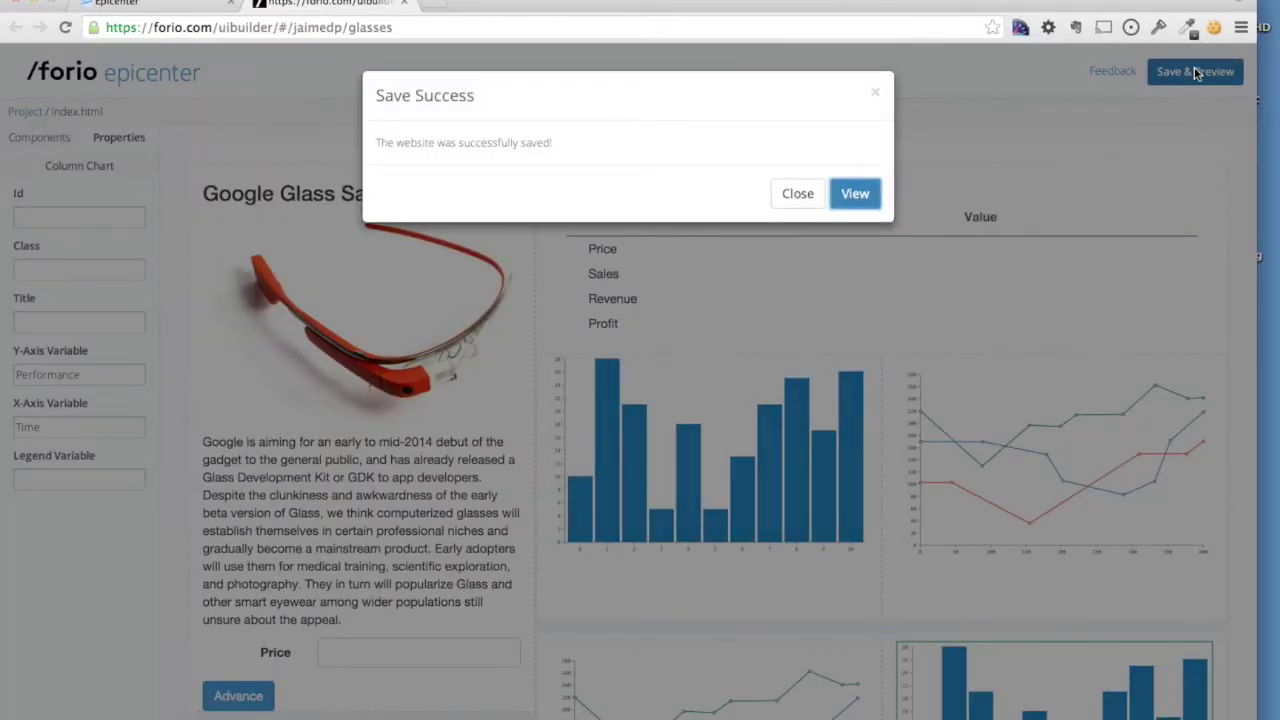
{"action": "left_click", "coordinate": [855, 200]}
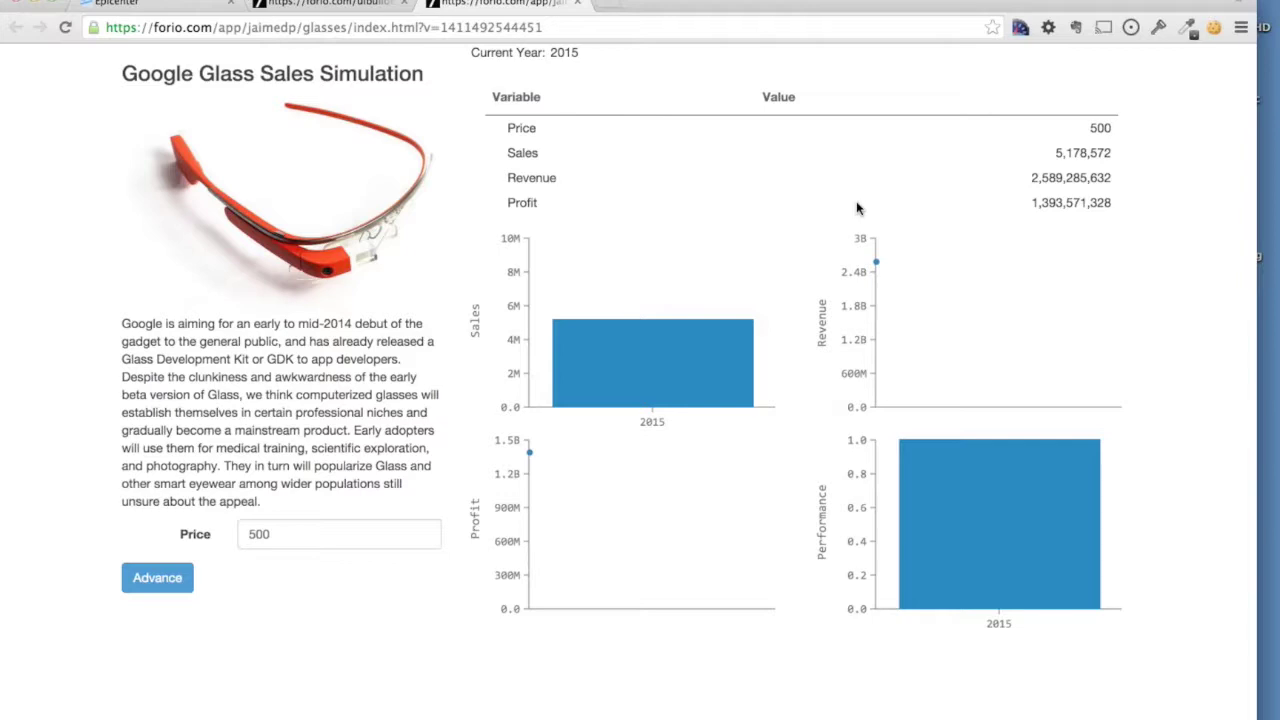
Advance the simulation one year at the initial price, and another year with the price set to 800.
{"action": "left_click_drag", "start_coordinate": [549, 54], "coordinate": [596, 55]}
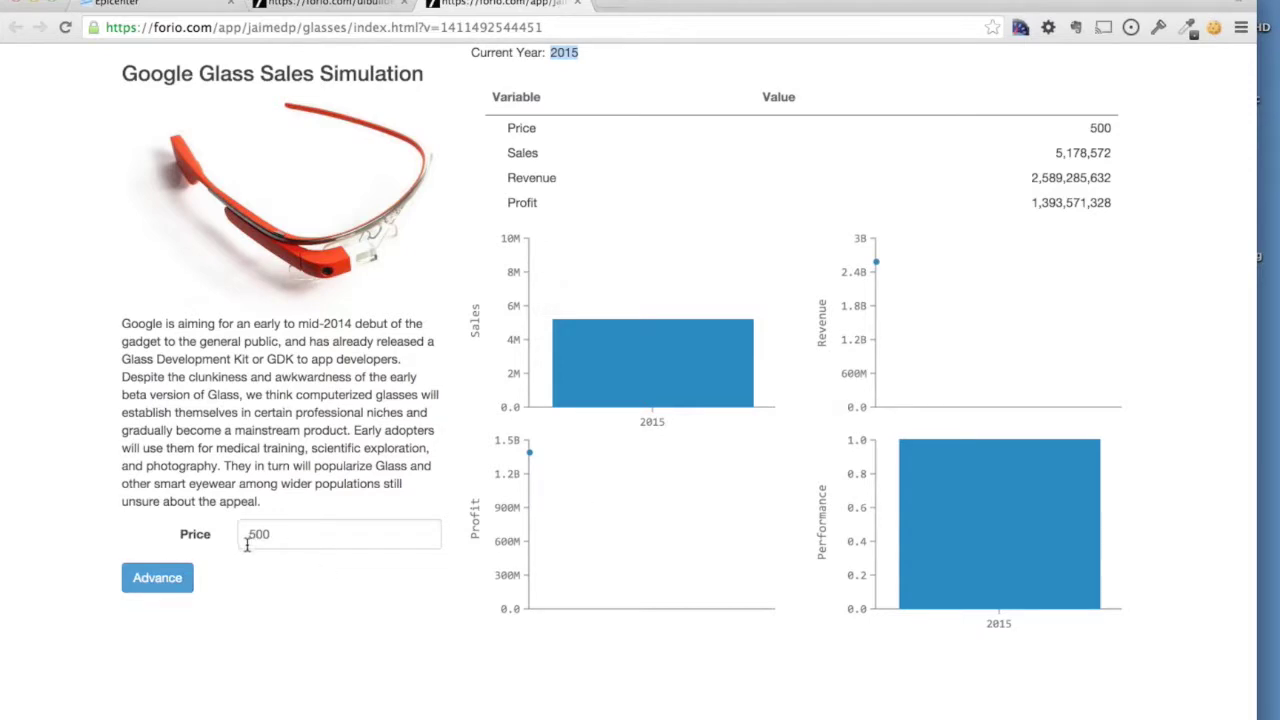
{"action": "left_click", "coordinate": [169, 581]}
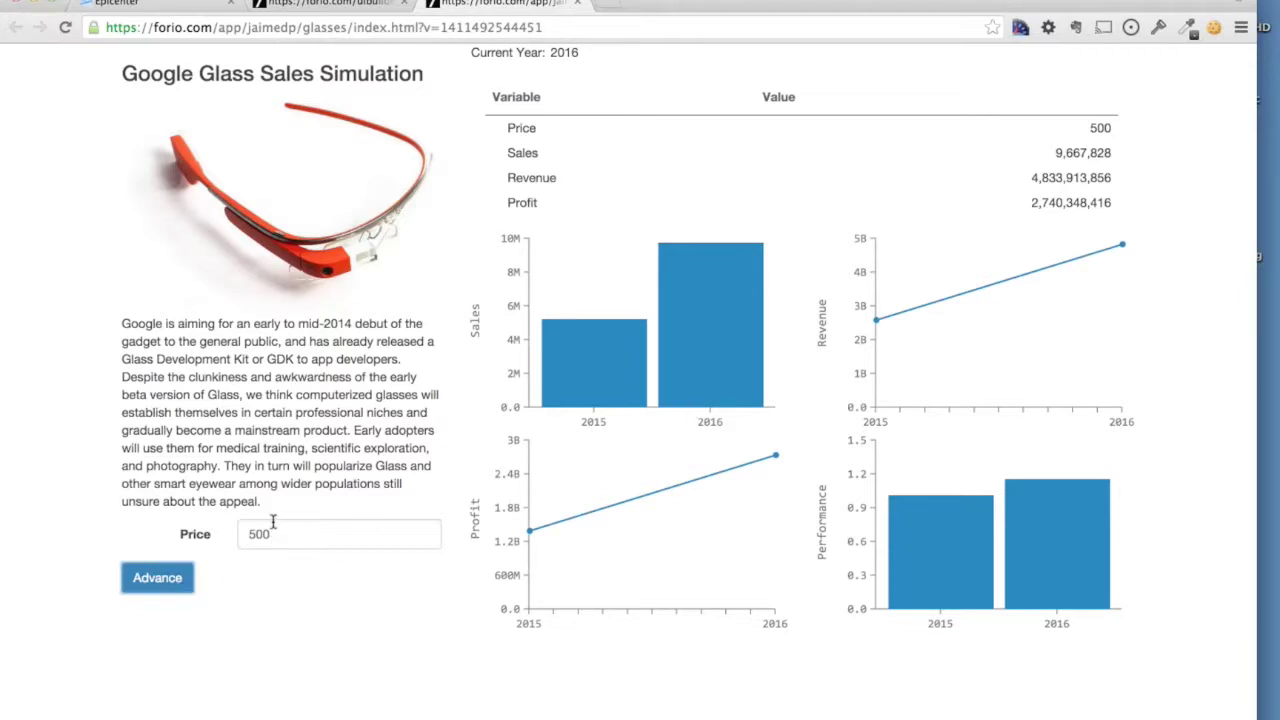
{"action": "left_click_drag", "start_coordinate": [255, 534], "coordinate": [222, 540]}
{"action": "type", "text": "8"}
{"action": "left_click", "coordinate": [168, 580]}
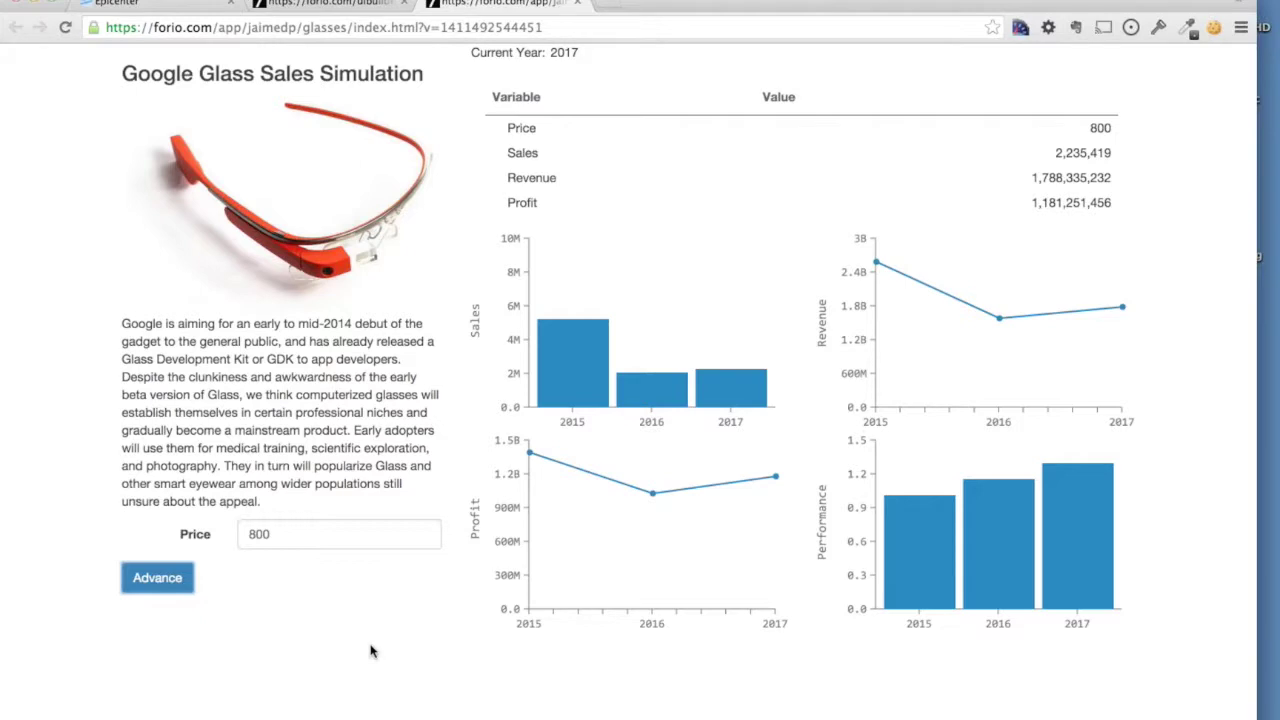
Set the price to 400 and advance the simulation year by year to 2020.
{"action": "left_click", "coordinate": [252, 532]}
{"action": "type", "text": "4"}
{"action": "left_click", "coordinate": [156, 579]}
{"action": "left_click", "coordinate": [158, 586]}
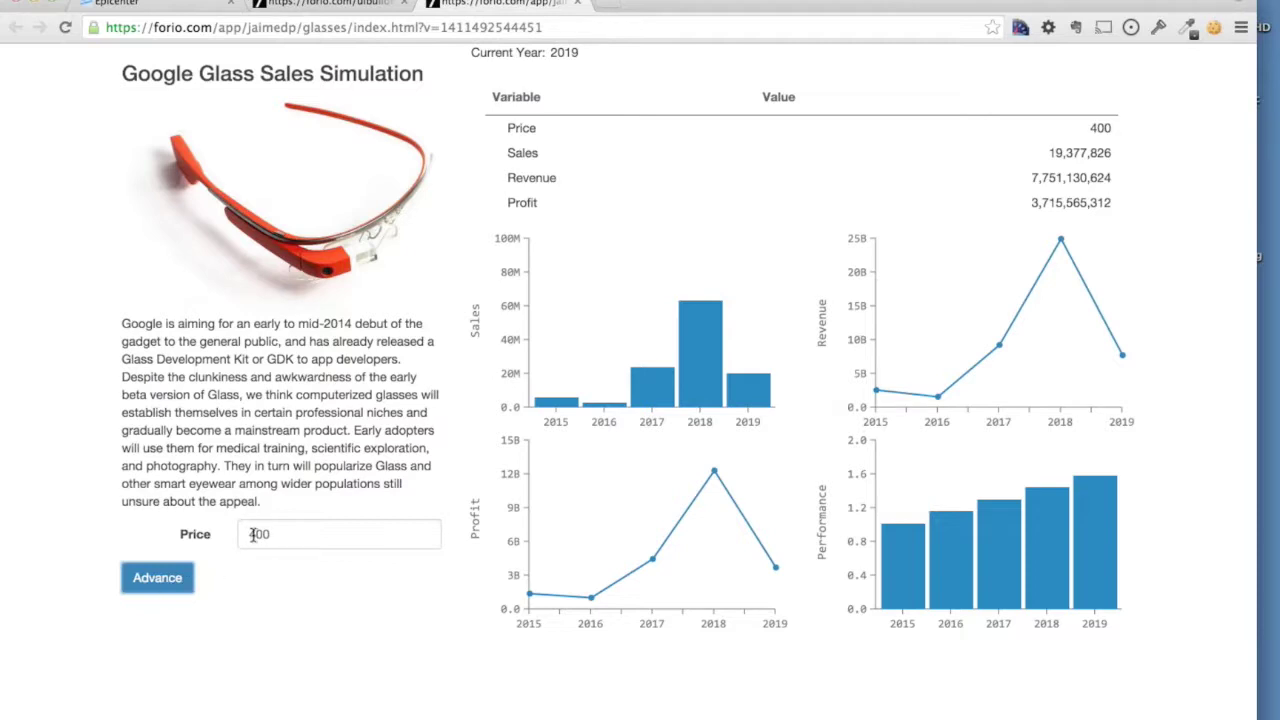
{"action": "left_click", "coordinate": [160, 578]}
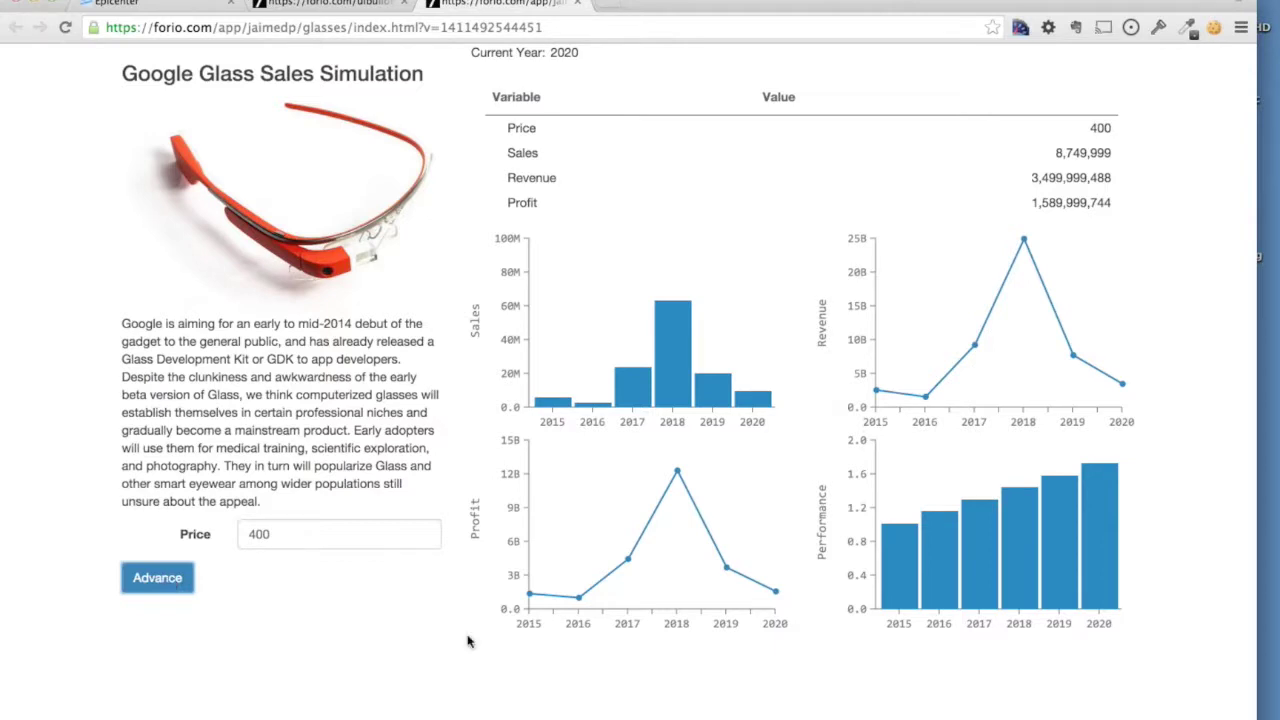
Switch to the finished glasses-final page and examine the data bindings and chart markup in its HTML source.
{"action": "mouse_move", "coordinate": [560, 716]}
{"action": "mouse_move", "coordinate": [598, 688]}
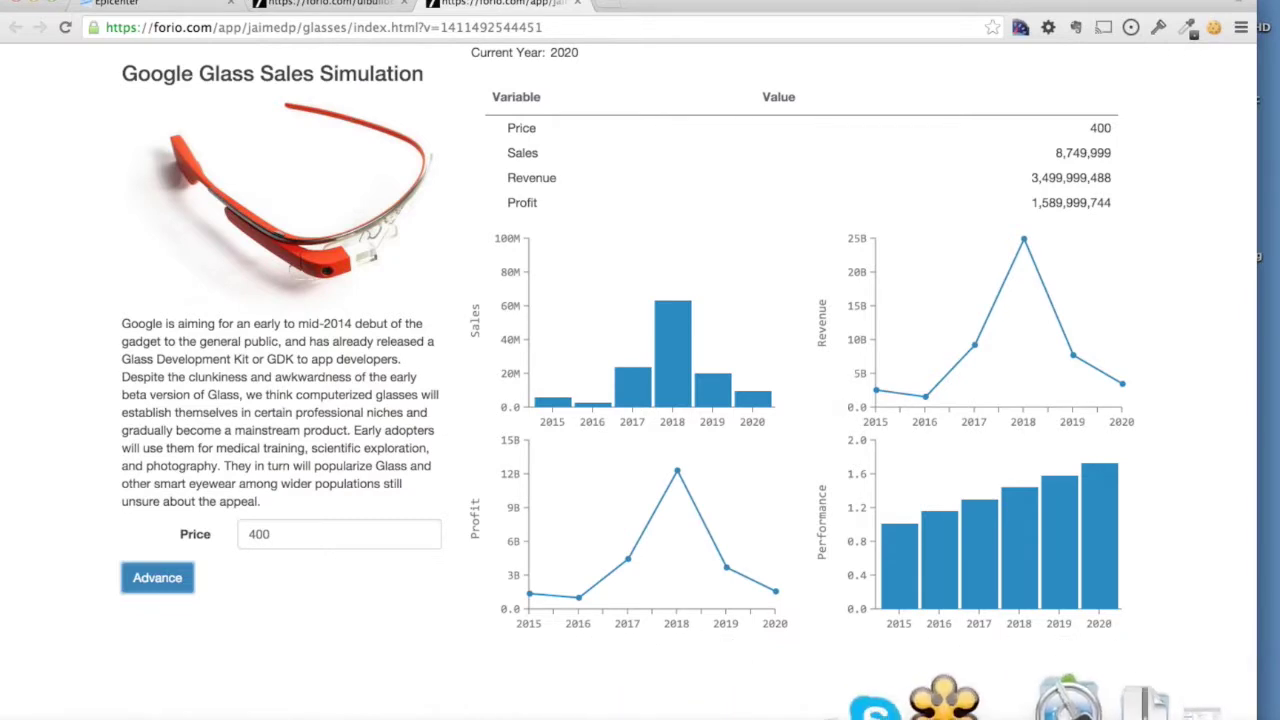
{"action": "left_click", "coordinate": [865, 510]}
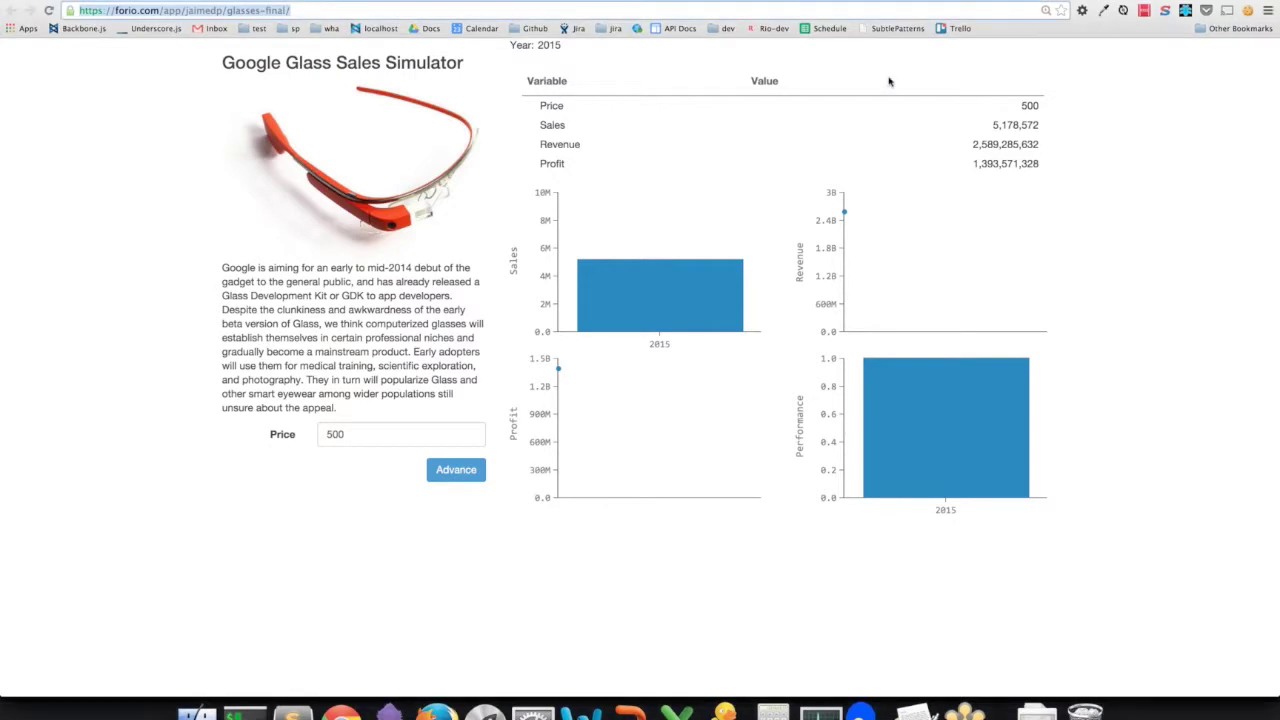
{"action": "key", "text": "super+alt+u"}
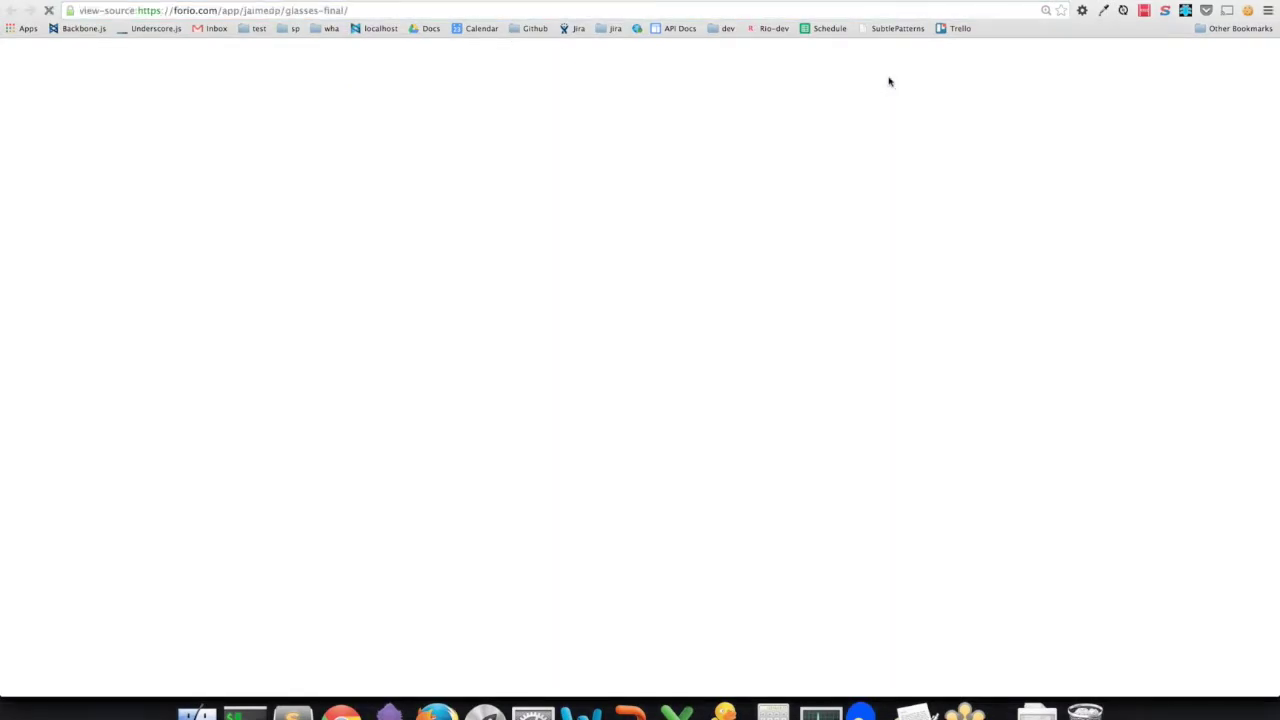
{"action": "scroll", "coordinate": [767, 243], "scroll_direction": "down", "scroll_amount": 5}
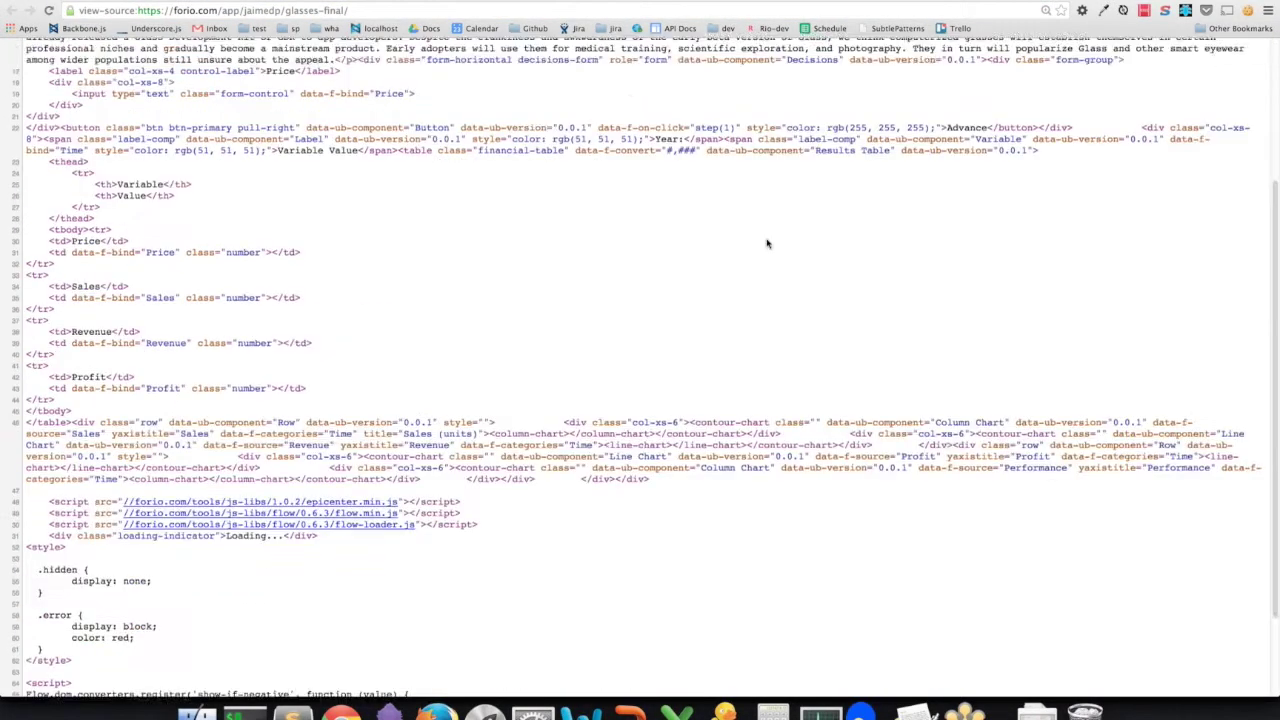
Review the data bindings, results table and chart markup in the glasses-final HTML source against the running simulation page.
{"action": "scroll", "coordinate": [767, 243], "scroll_direction": "down", "scroll_amount": 1}
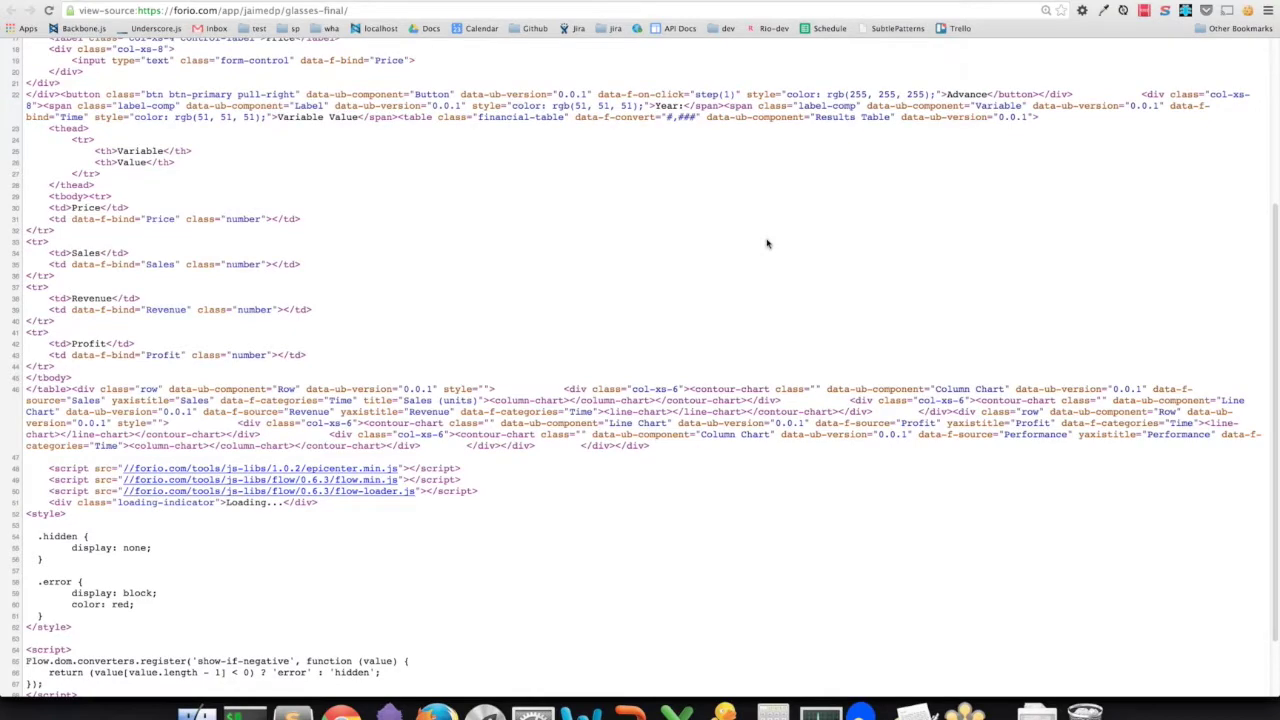
{"action": "scroll", "coordinate": [767, 243], "scroll_direction": "up", "scroll_amount": 3}
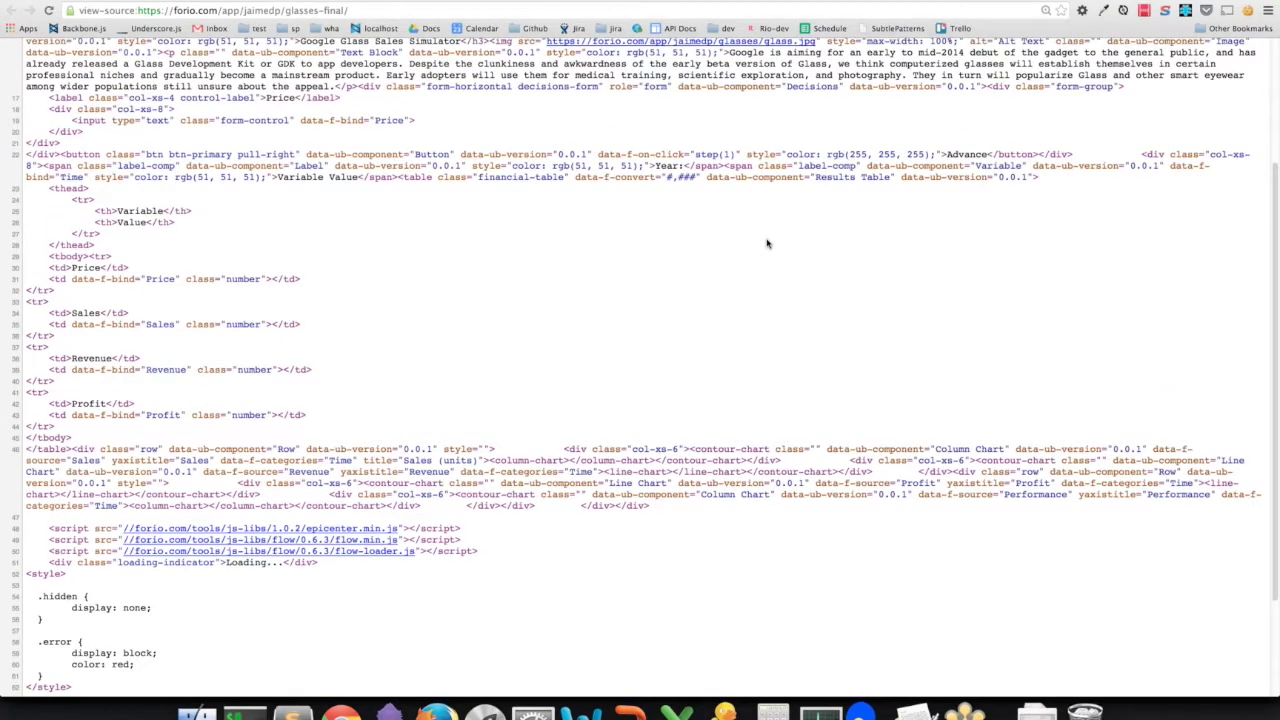
{"action": "scroll", "coordinate": [767, 243], "scroll_direction": "up", "scroll_amount": 5}
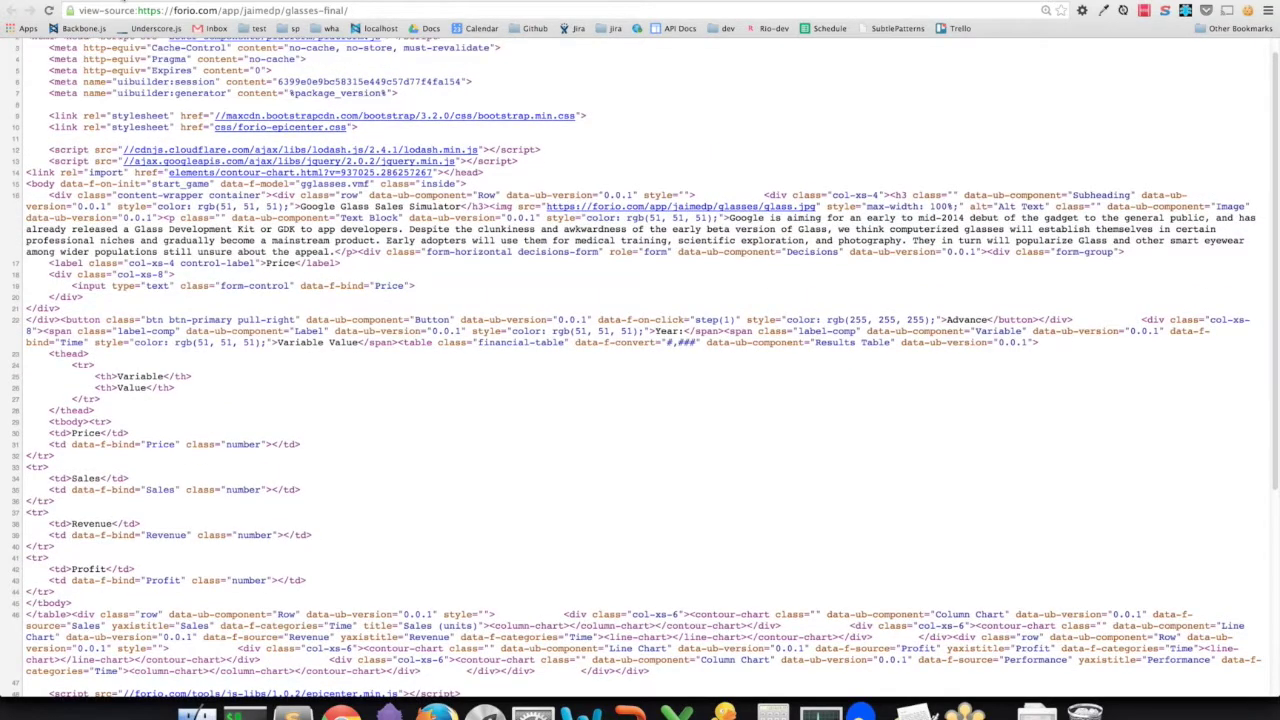
{"action": "key", "text": "ctrl+w"}
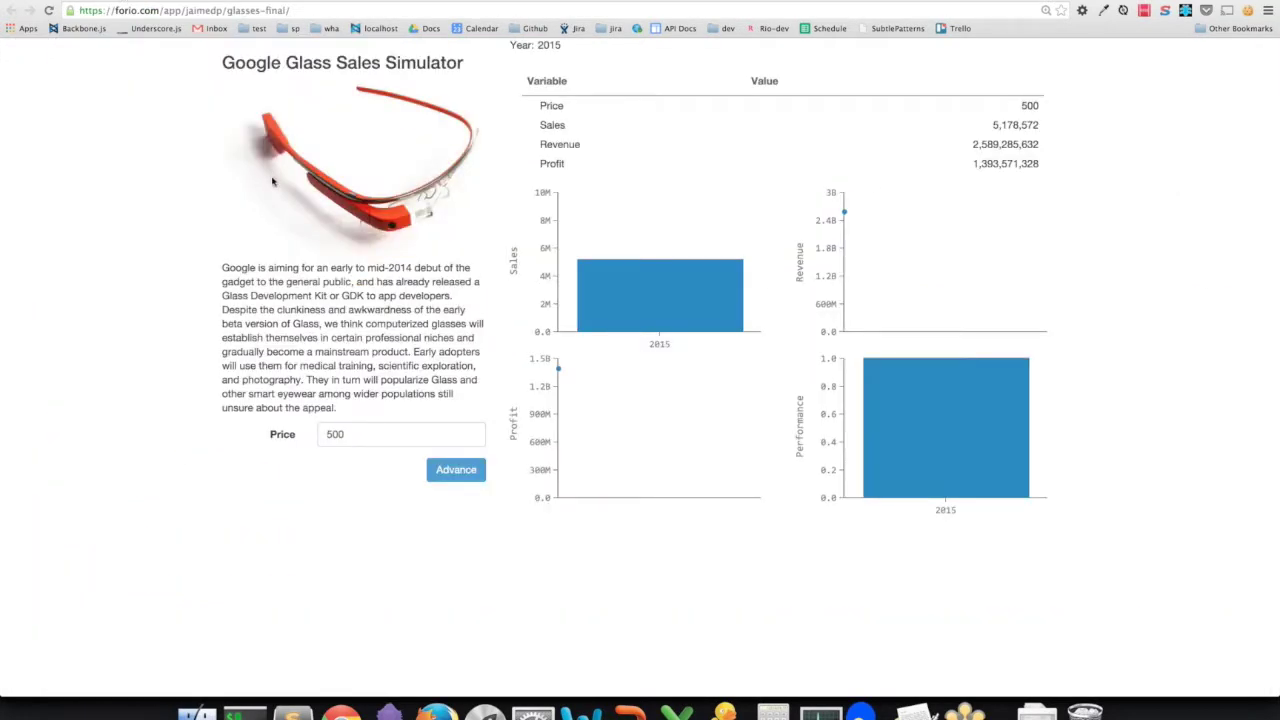
{"action": "key", "text": "ctrl+Tab"}
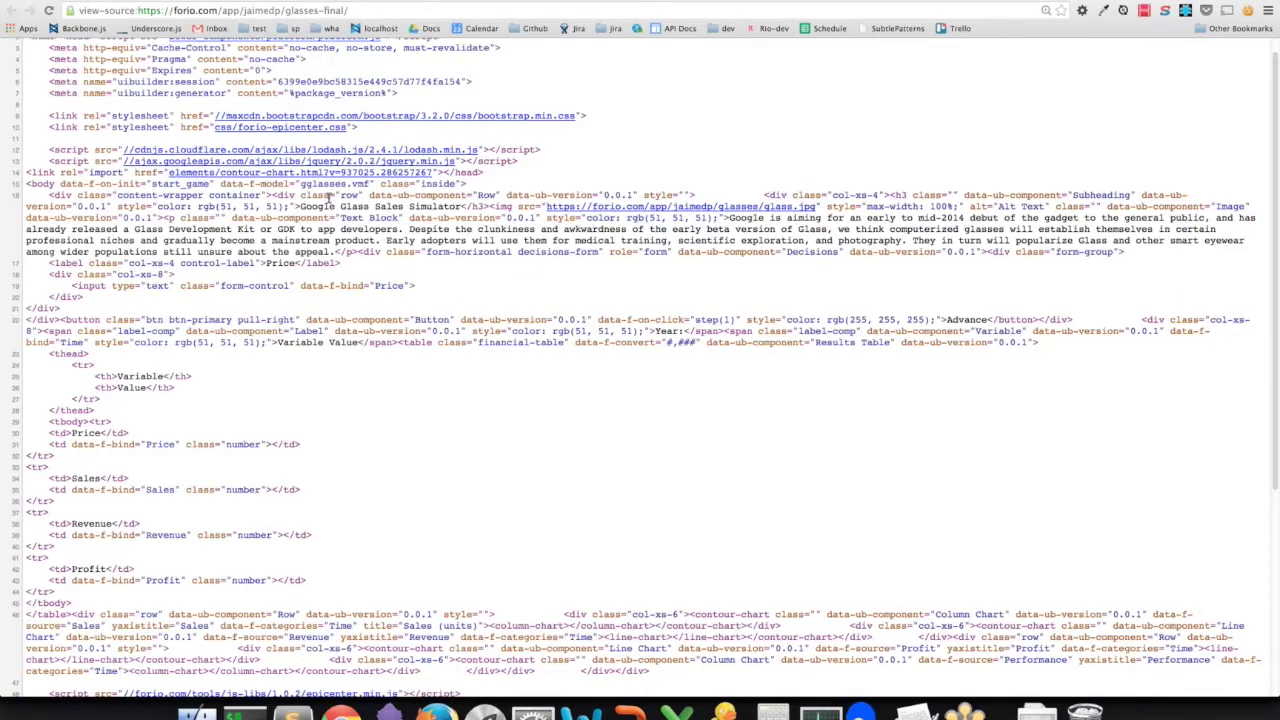
{"action": "scroll", "coordinate": [336, 214], "scroll_direction": "down", "scroll_amount": 10}
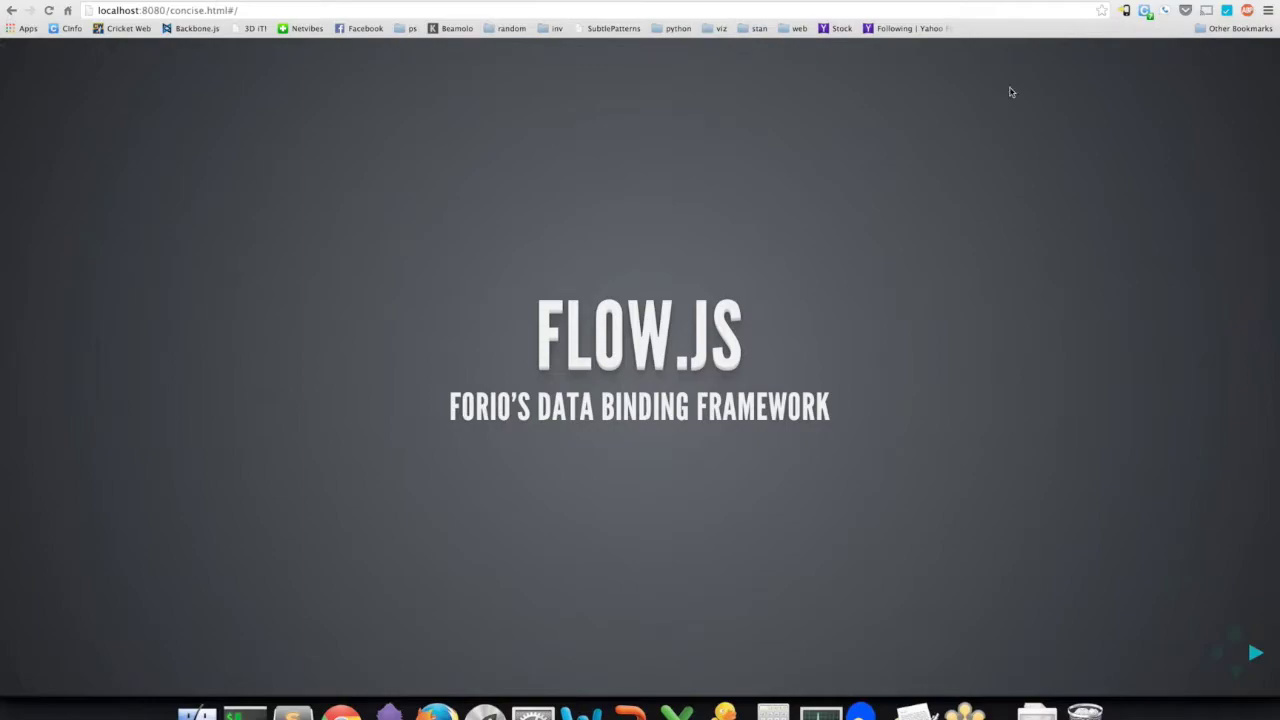
Display the Flow.js data binding framework presentation in full screen.
{"action": "key", "text": "ctrl+super+f"}
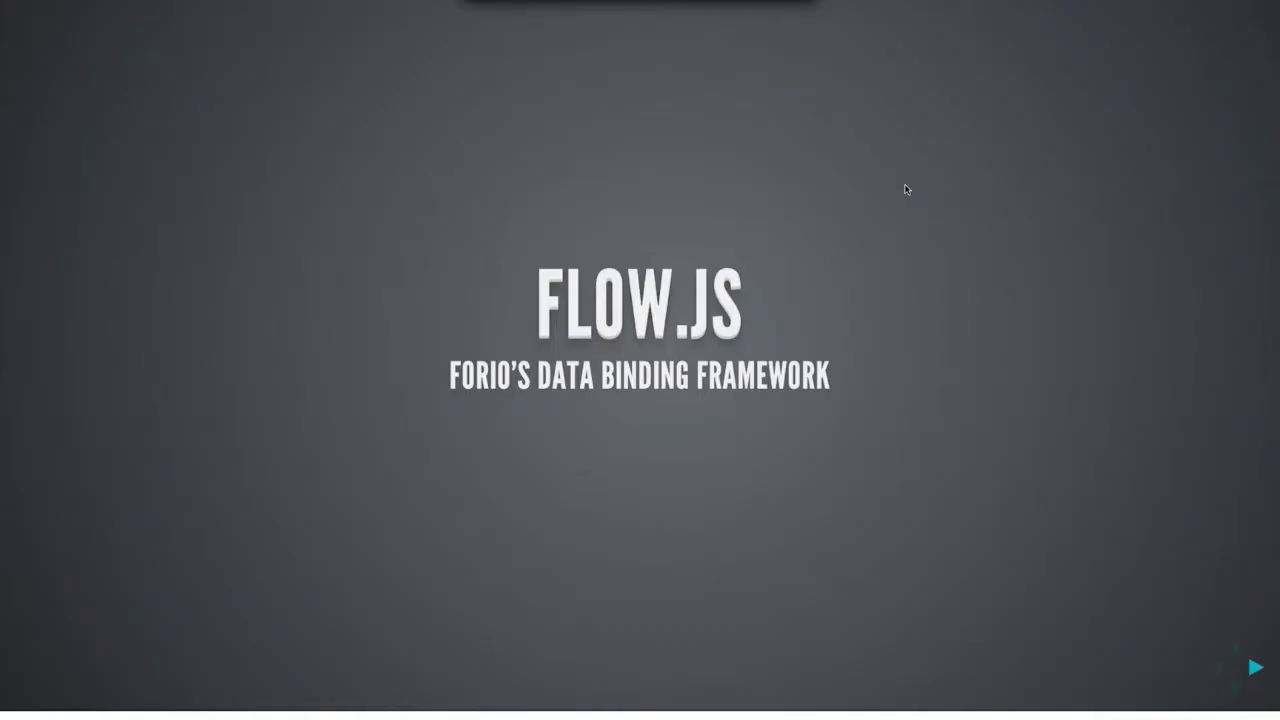